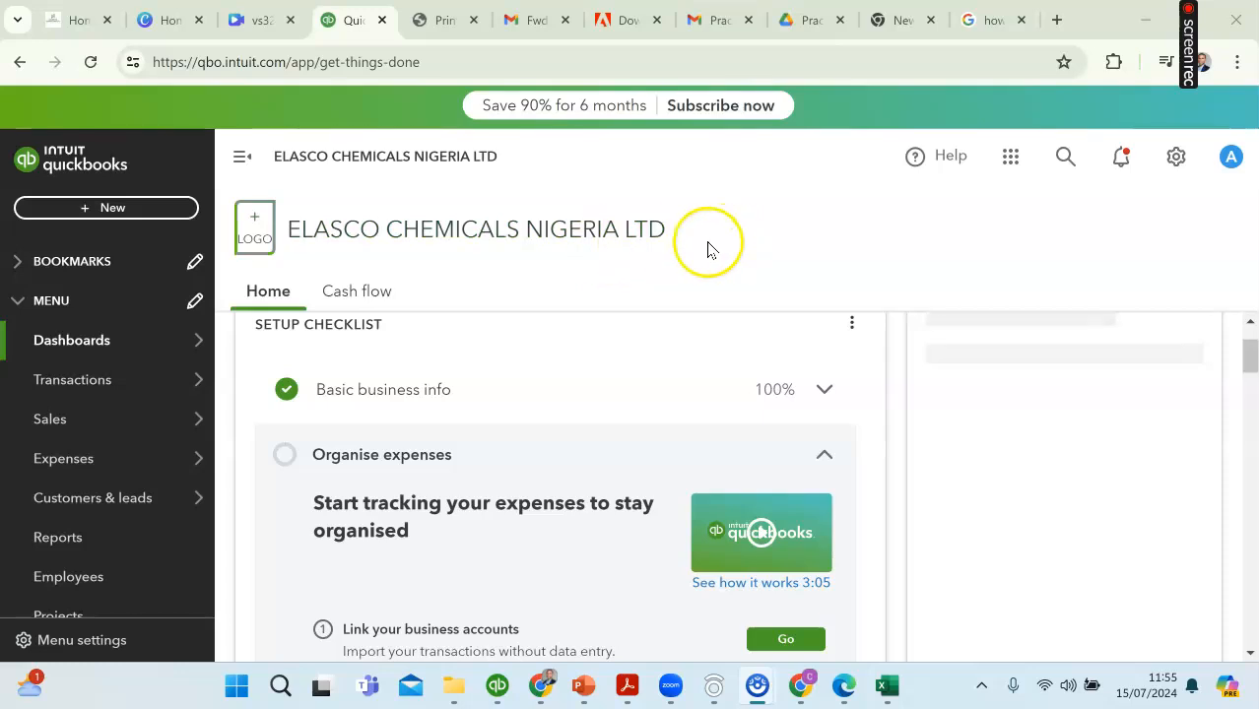
Step: Open the bank reconciliation tool for the company's accounts
click(1178, 159)
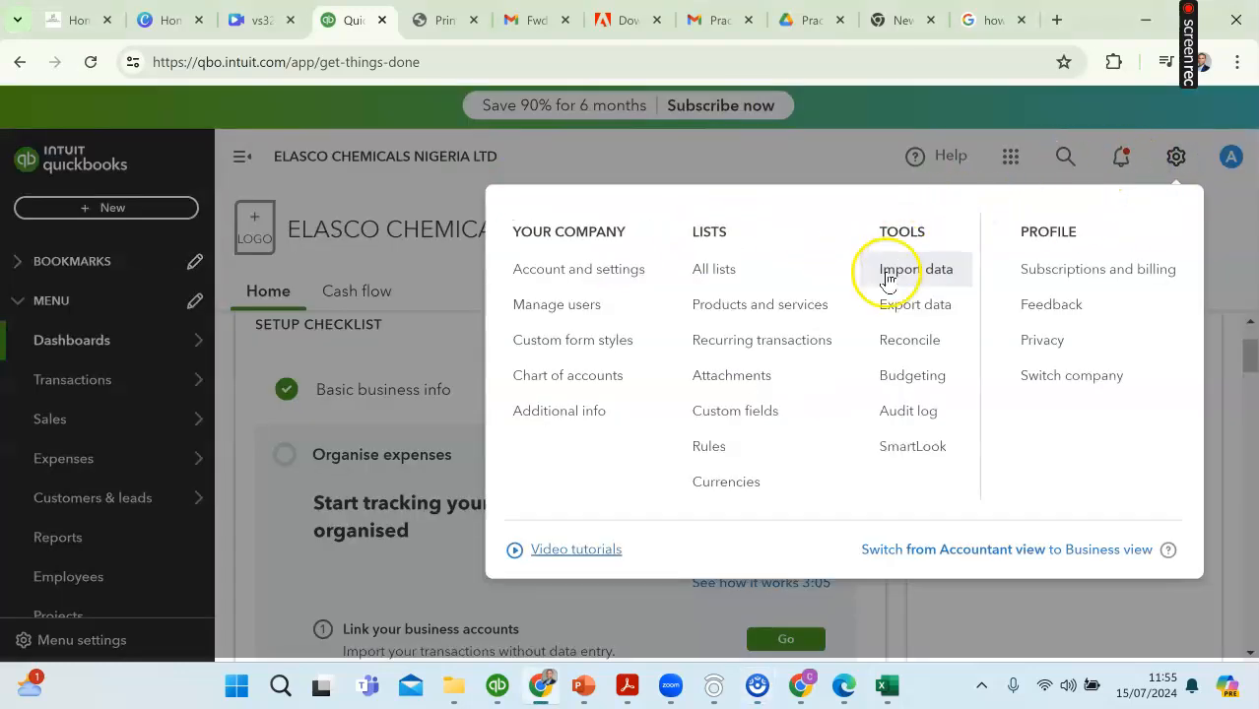
click(908, 341)
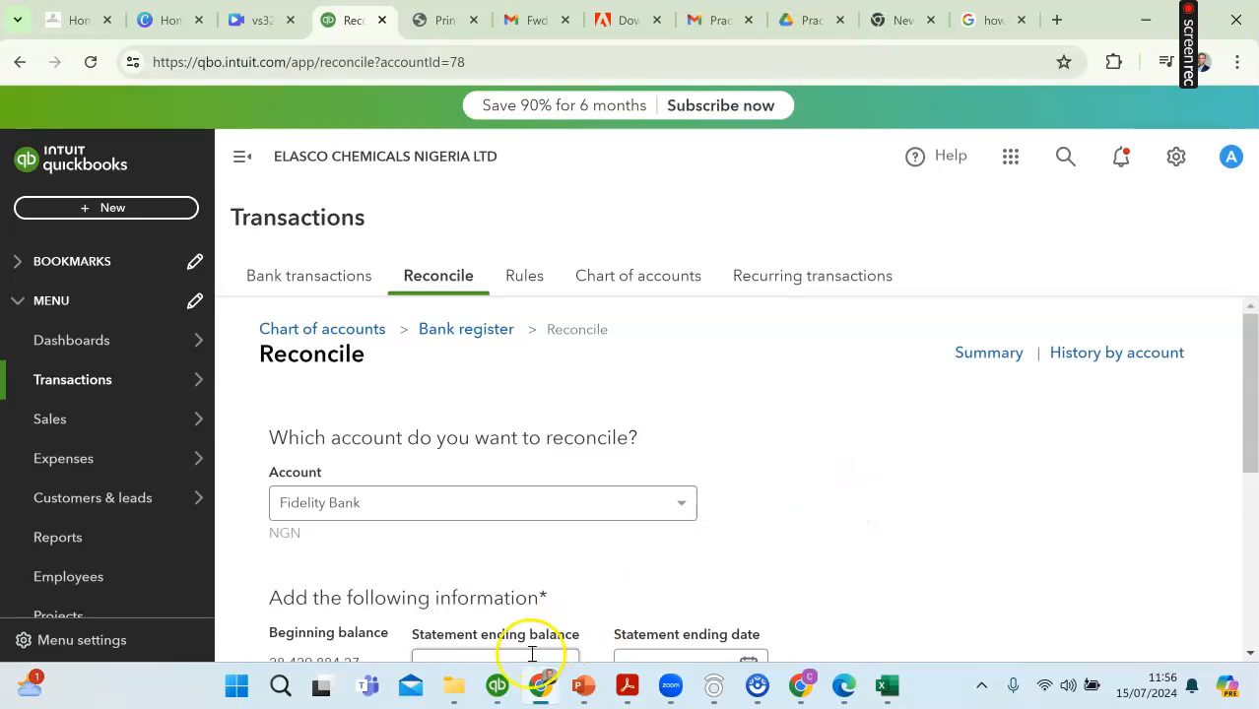
Step: Switch to the January 2023 Fidelity Bank statement in Excel and compare its opening balance with the beginning balance on the QuickBooks reconciliation form
mouse_move(455, 696)
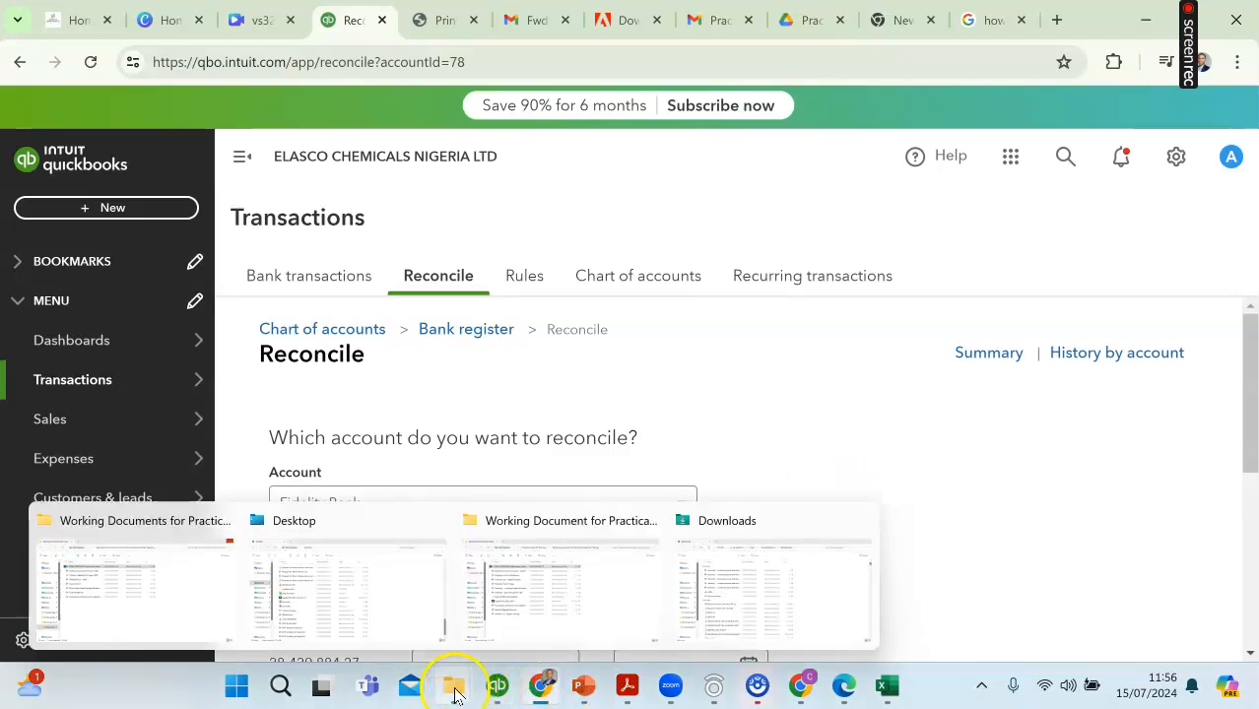
click(168, 590)
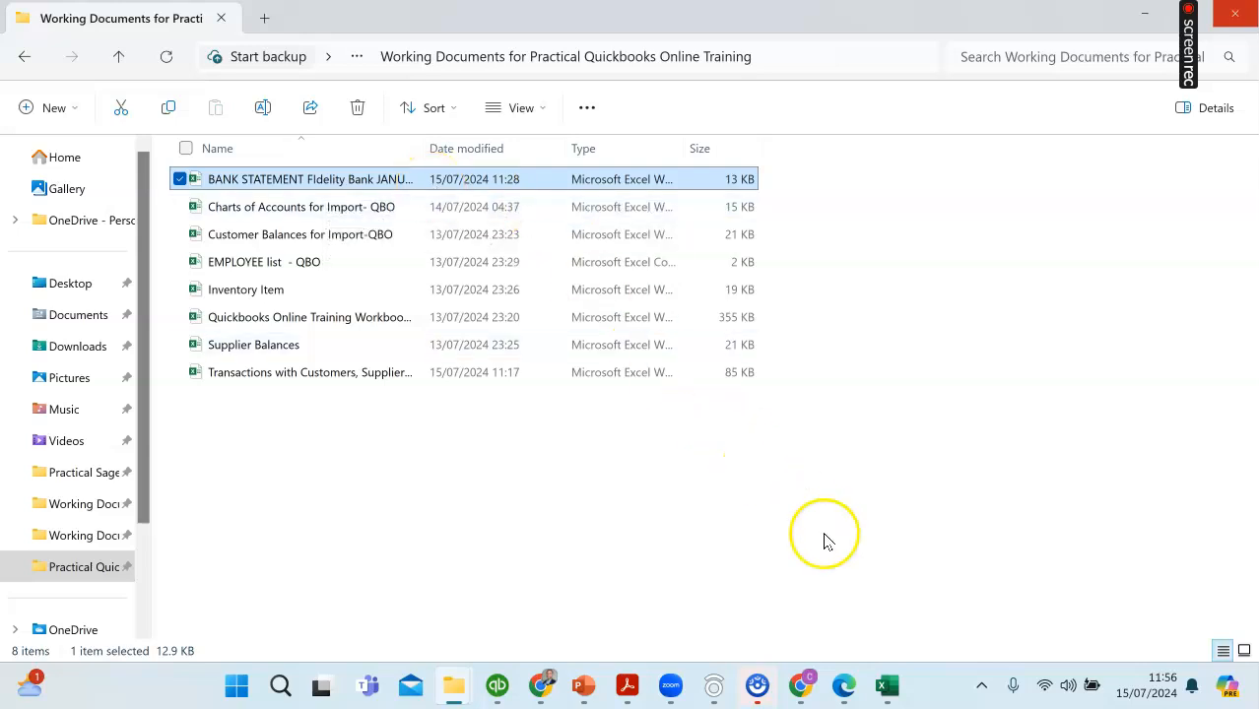
click(887, 685)
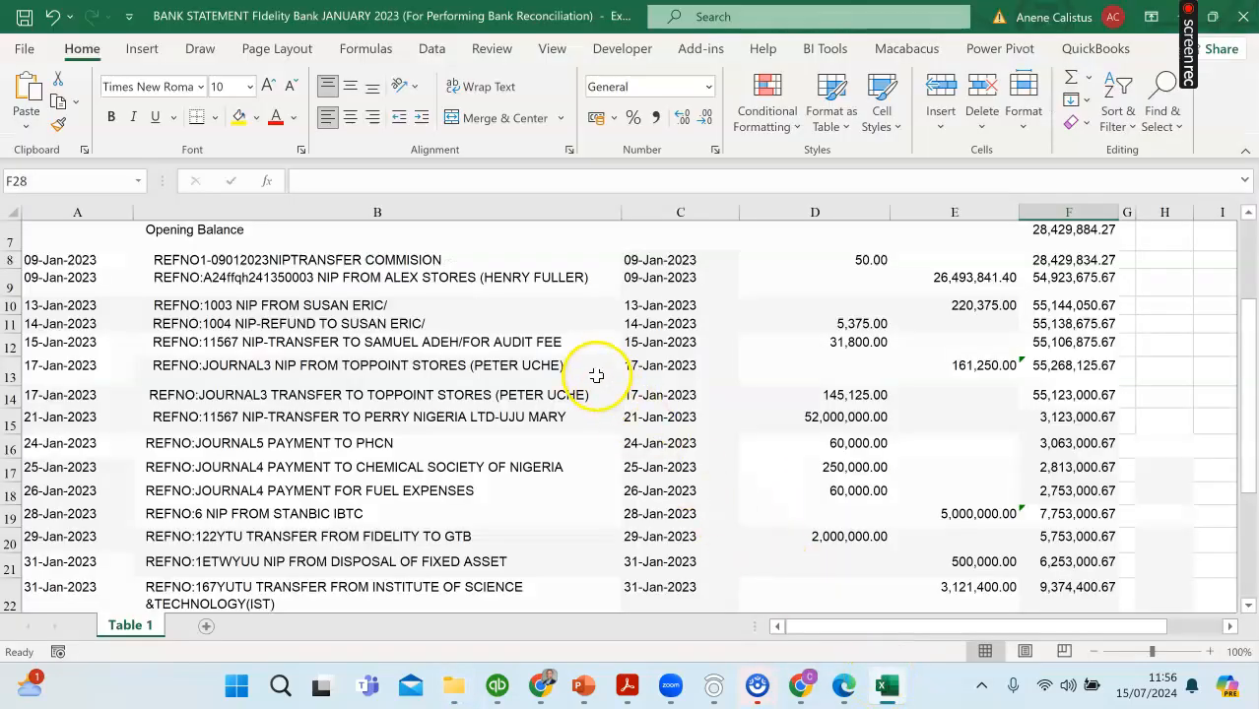
scroll(589, 374, up, 2)
scroll(589, 379, down, 2)
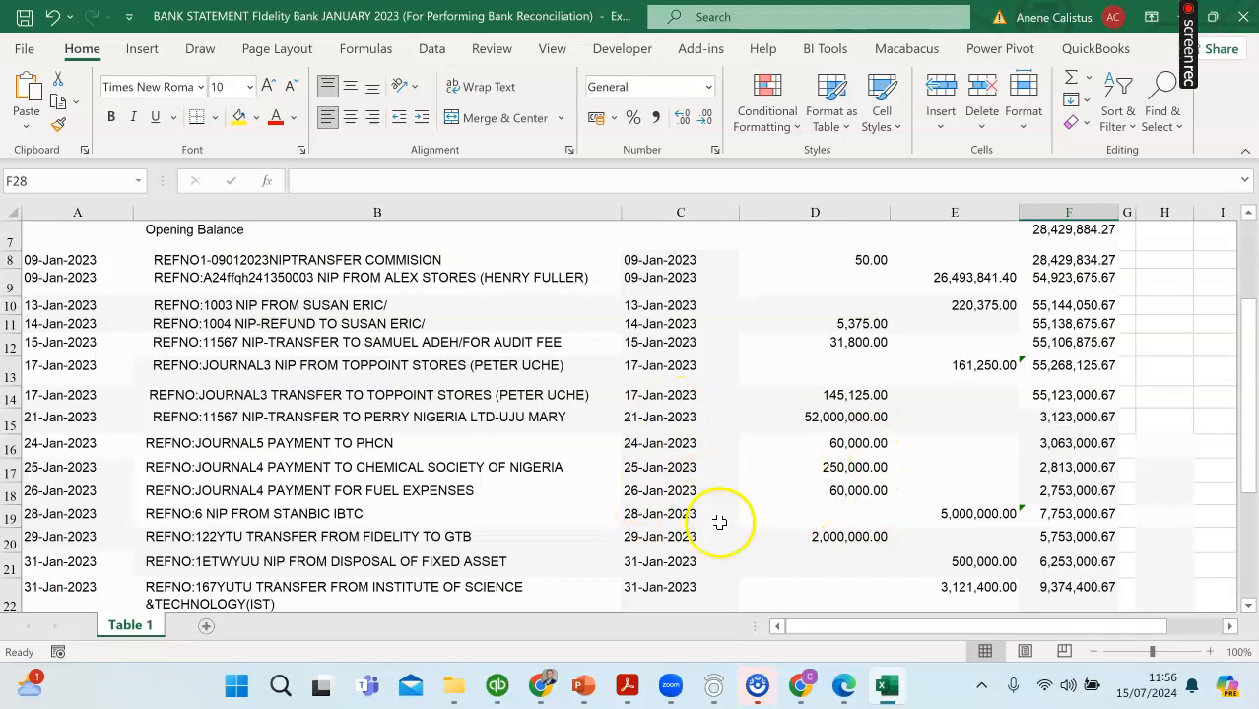
click(540, 687)
scroll(408, 512, down, 1)
click(430, 411)
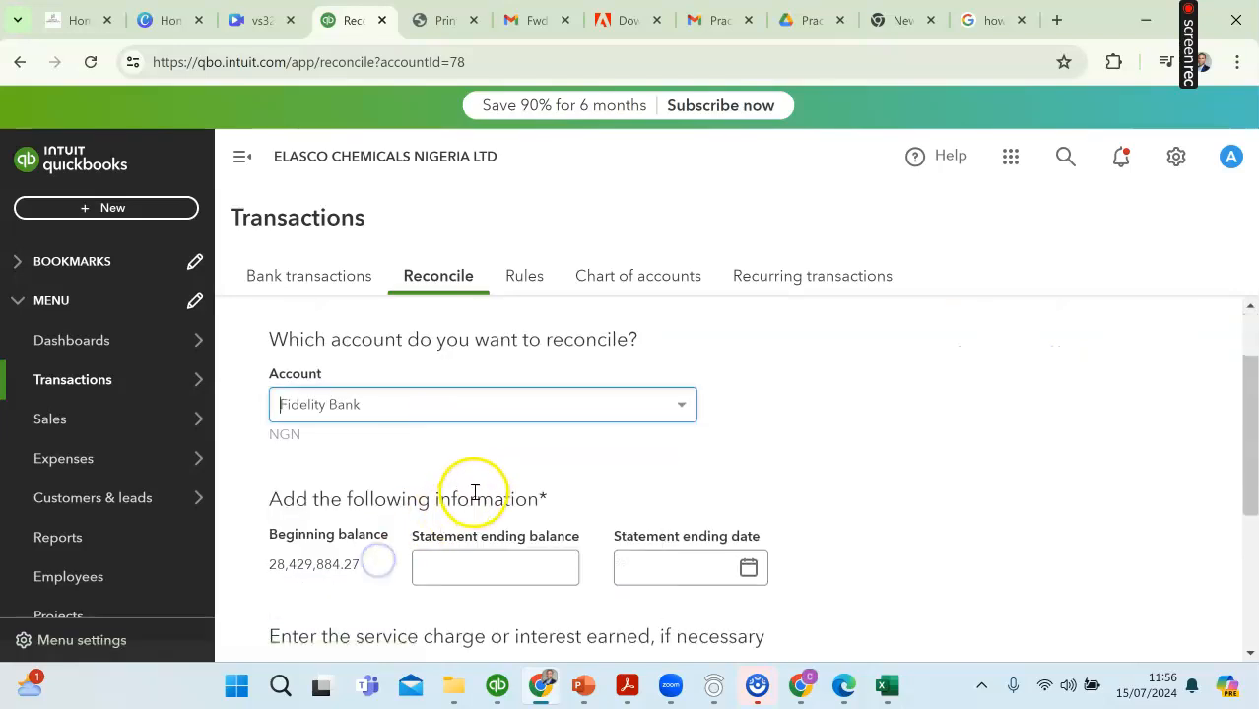
scroll(475, 495, down, 1)
click(431, 458)
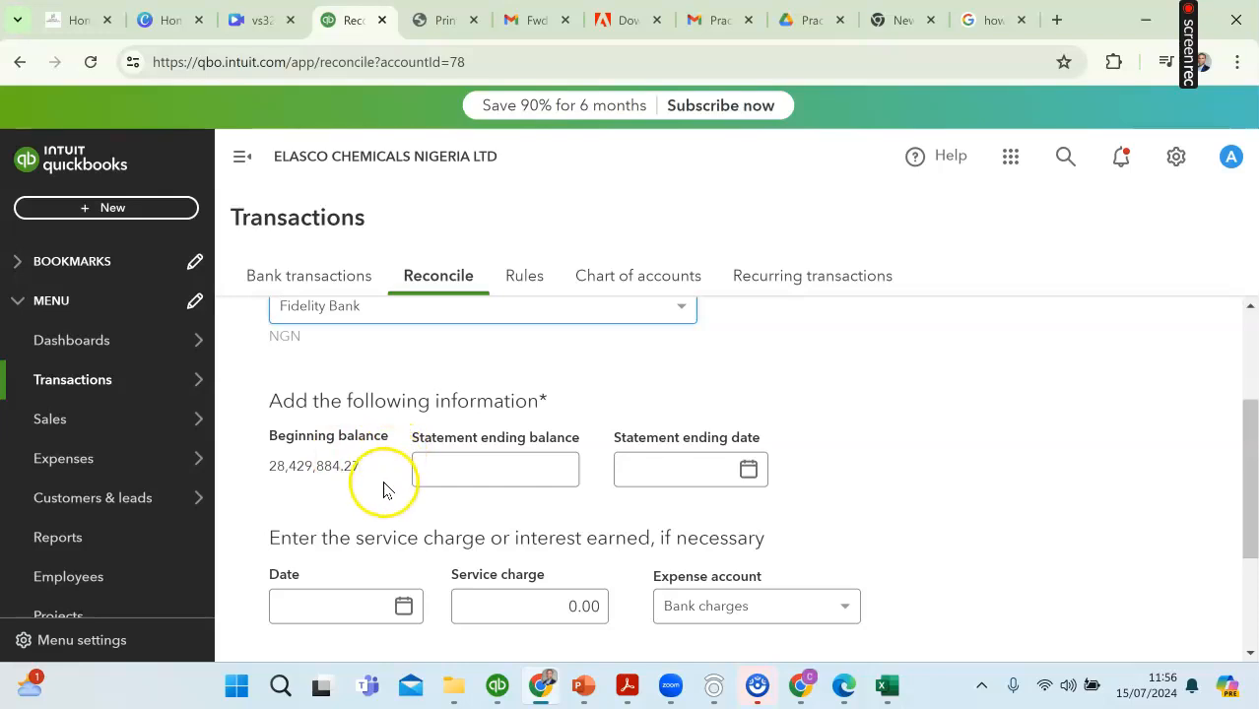
Step: Look up the closing balance in the Excel bank statement and enter 8,274,300.67 as the statement ending balance in QuickBooks
click(470, 463)
click(887, 687)
scroll(921, 589, down, 3)
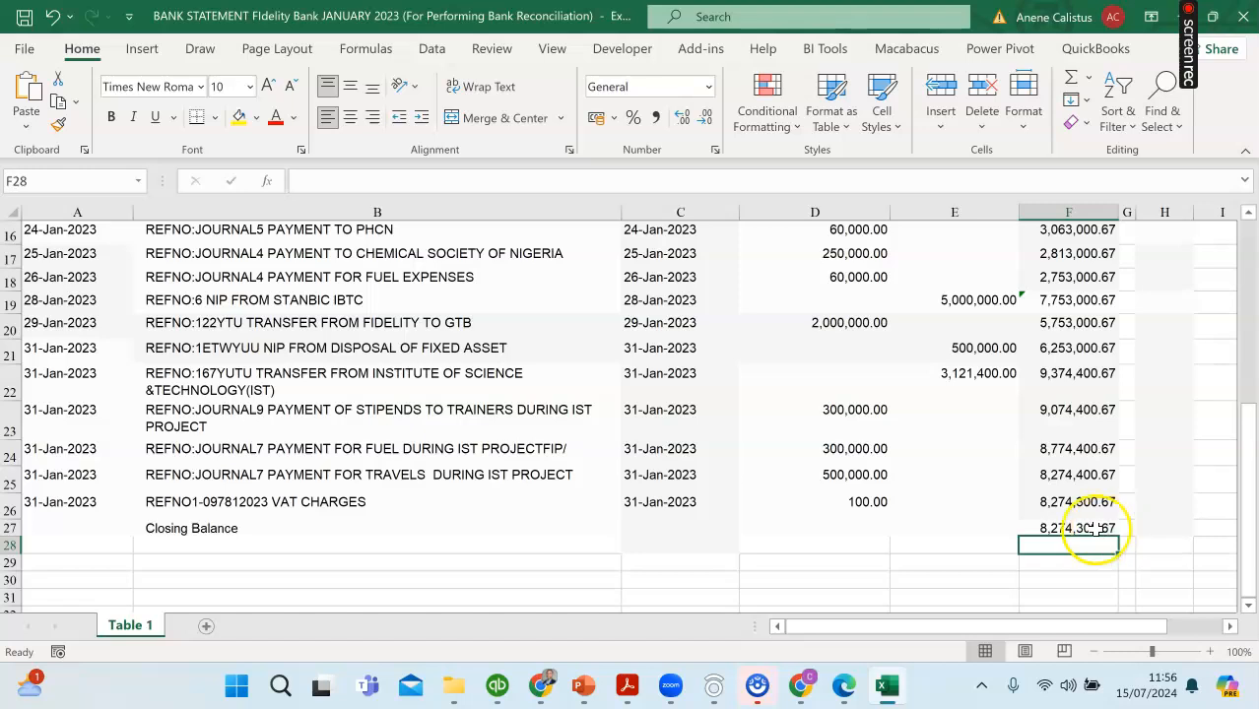
click(542, 686)
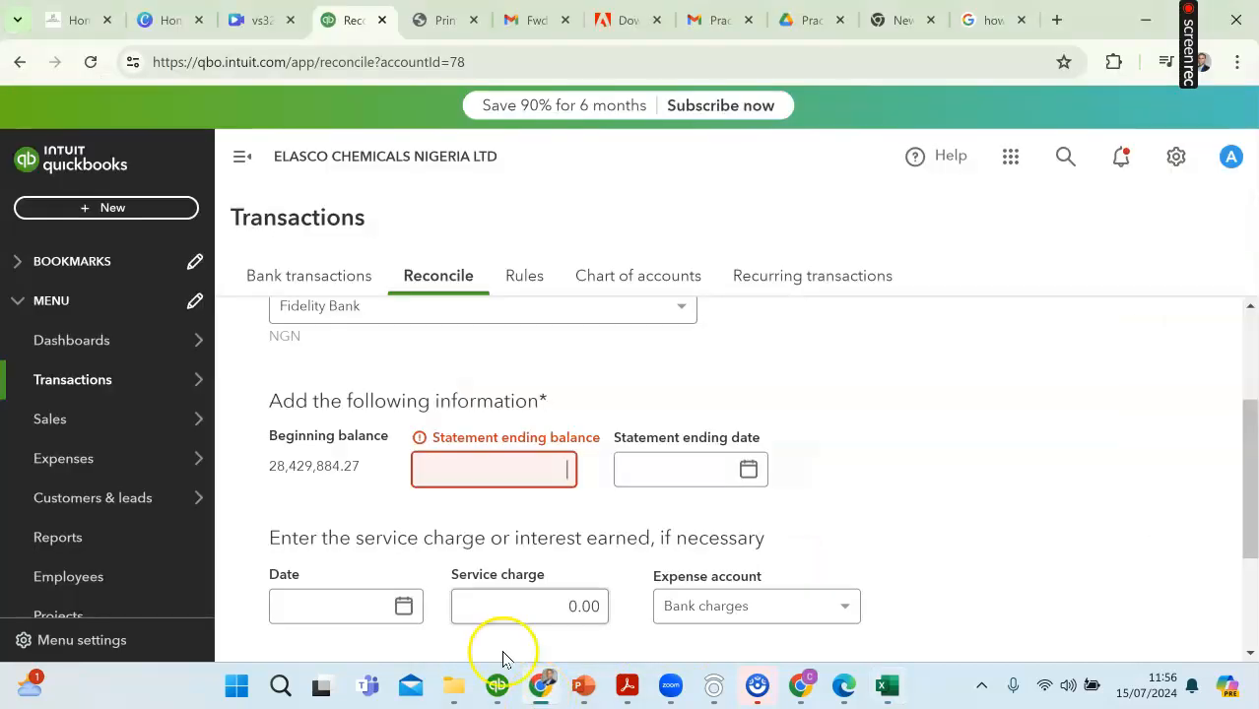
click(473, 473)
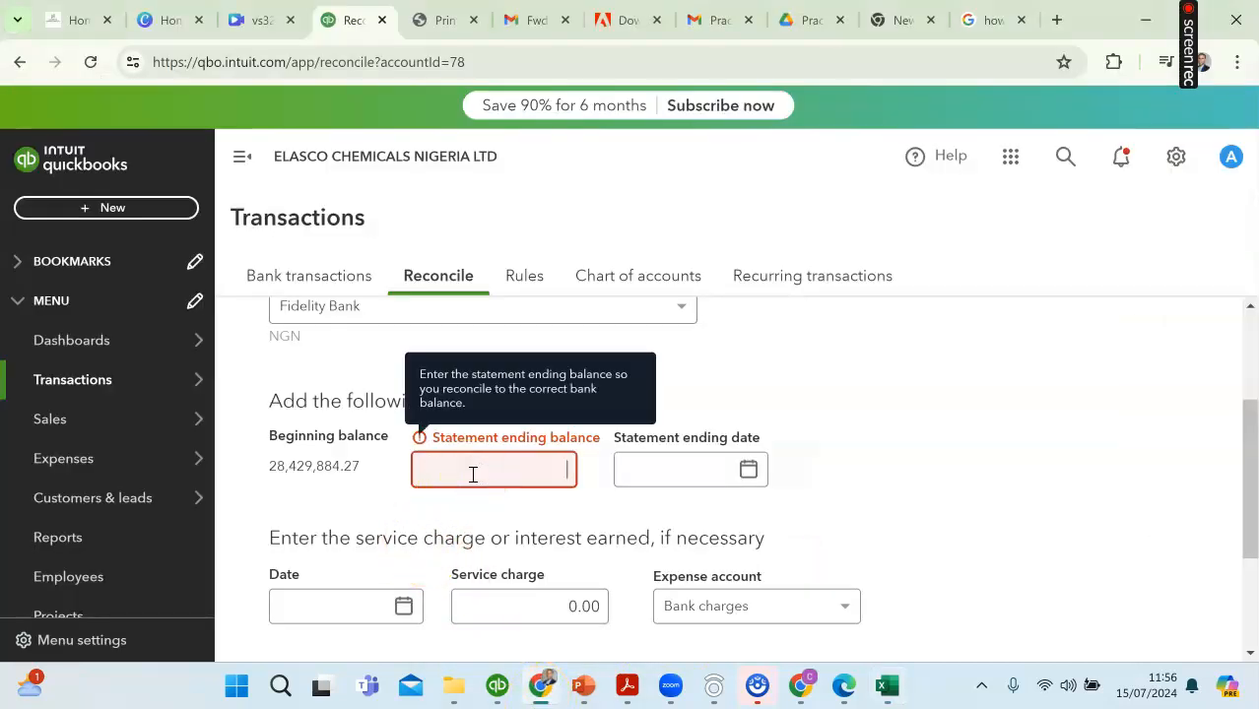
text(8,)
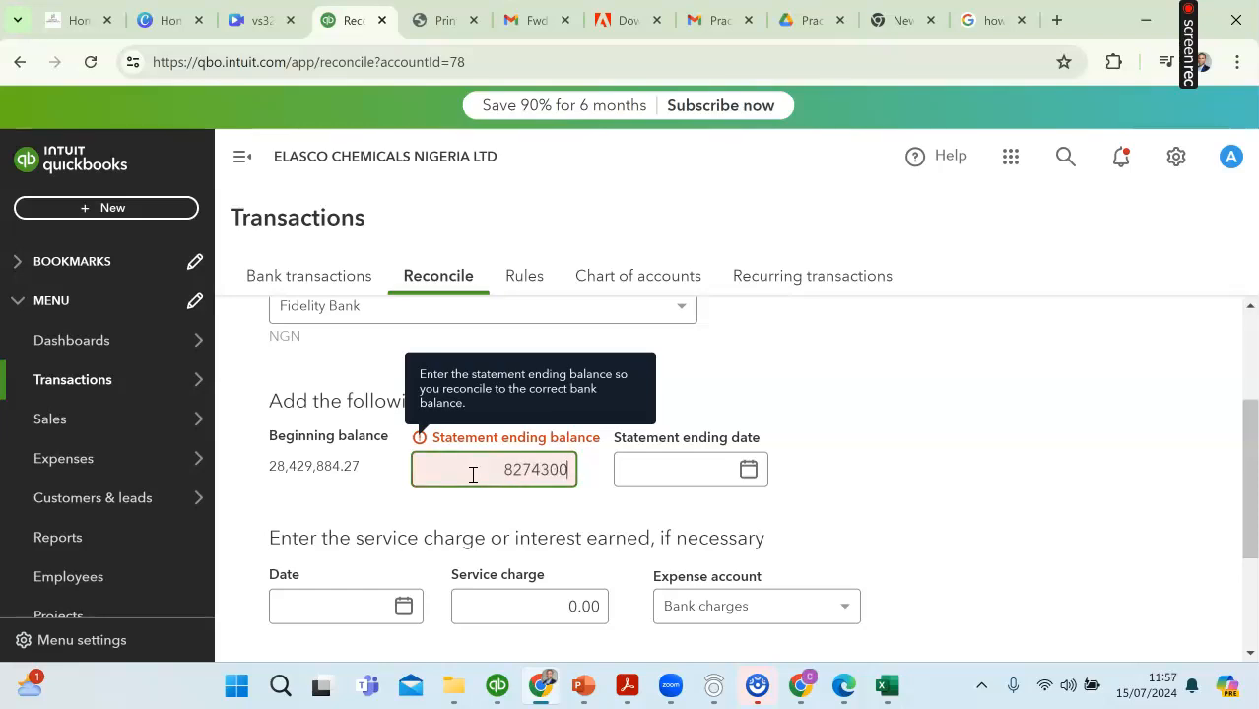
text(274,300.67)
Step: Set the statement ending date to 01/31/2023
click(650, 469)
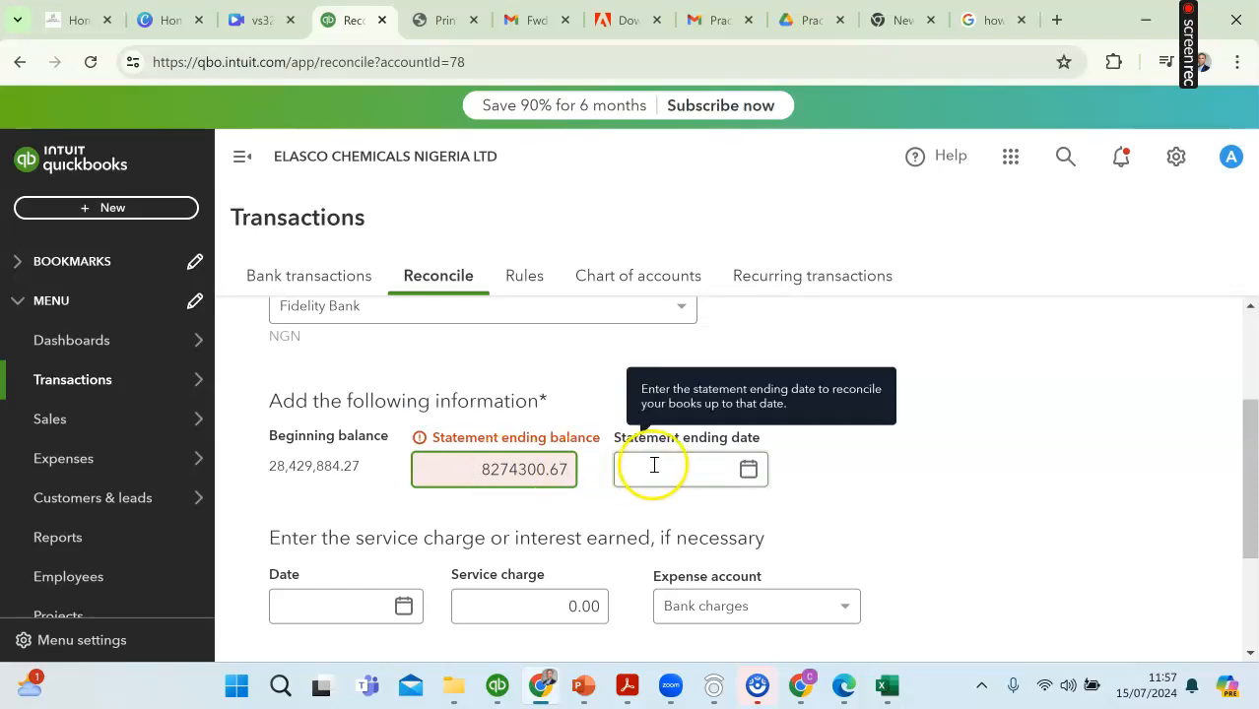
click(540, 686)
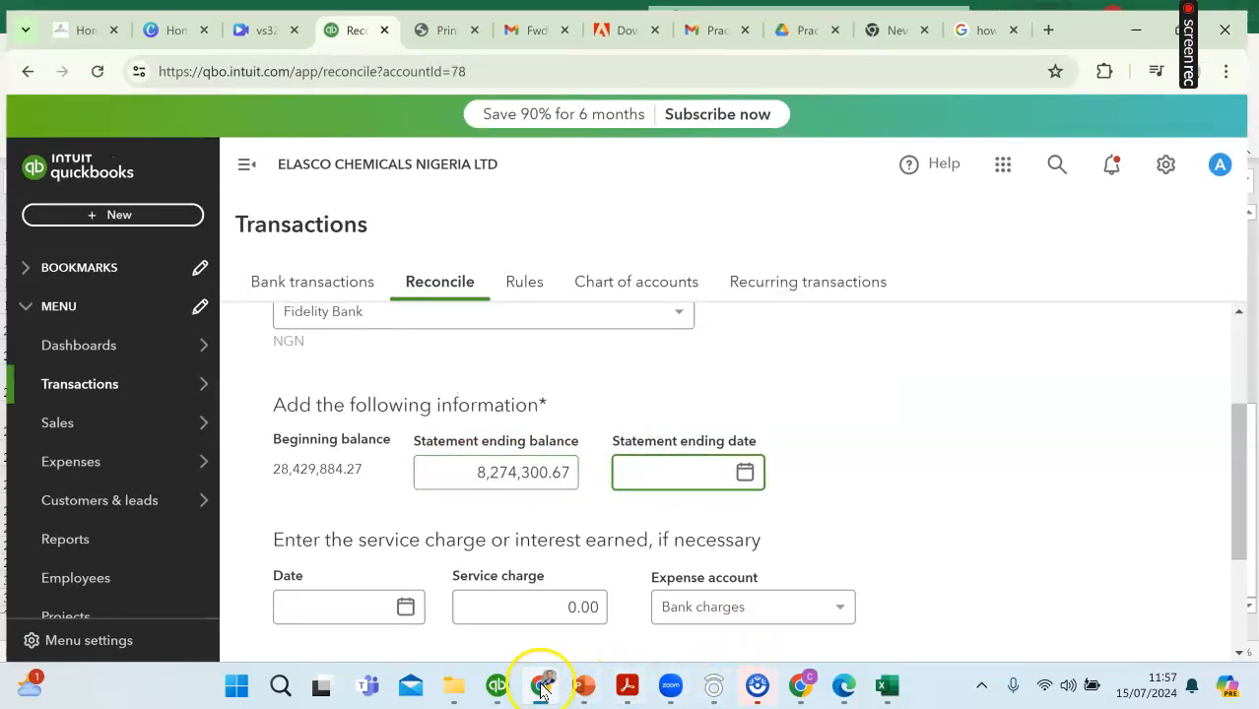
click(540, 687)
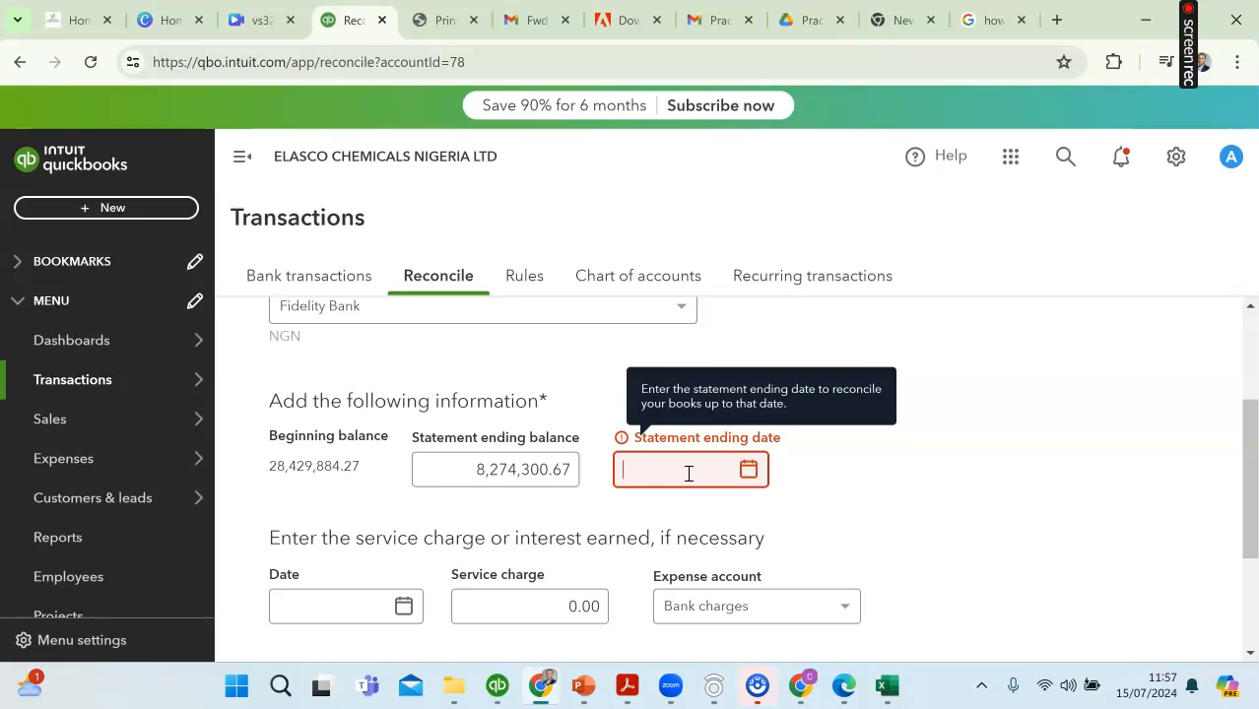
click(749, 470)
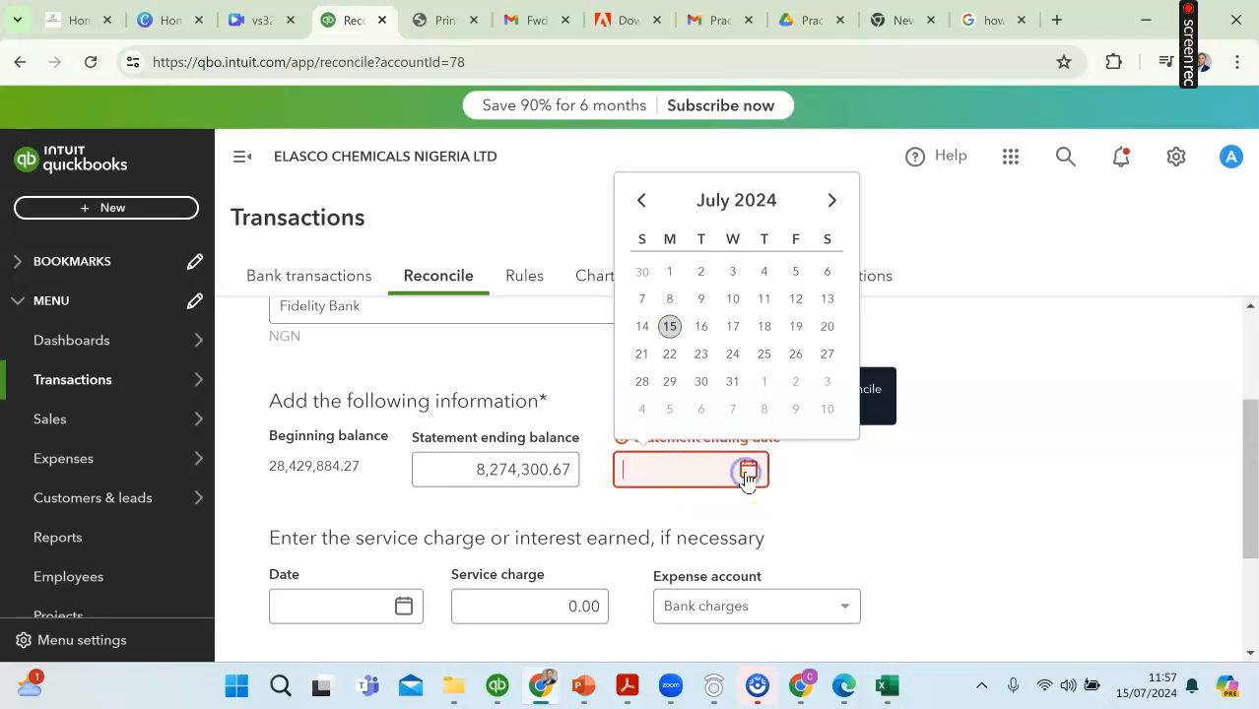
click(646, 210)
click(646, 211)
click(646, 211)
click(646, 210)
click(645, 210)
click(646, 211)
triple_click(646, 211)
triple_click(647, 210)
double_click(646, 211)
double_click(646, 211)
double_click(645, 210)
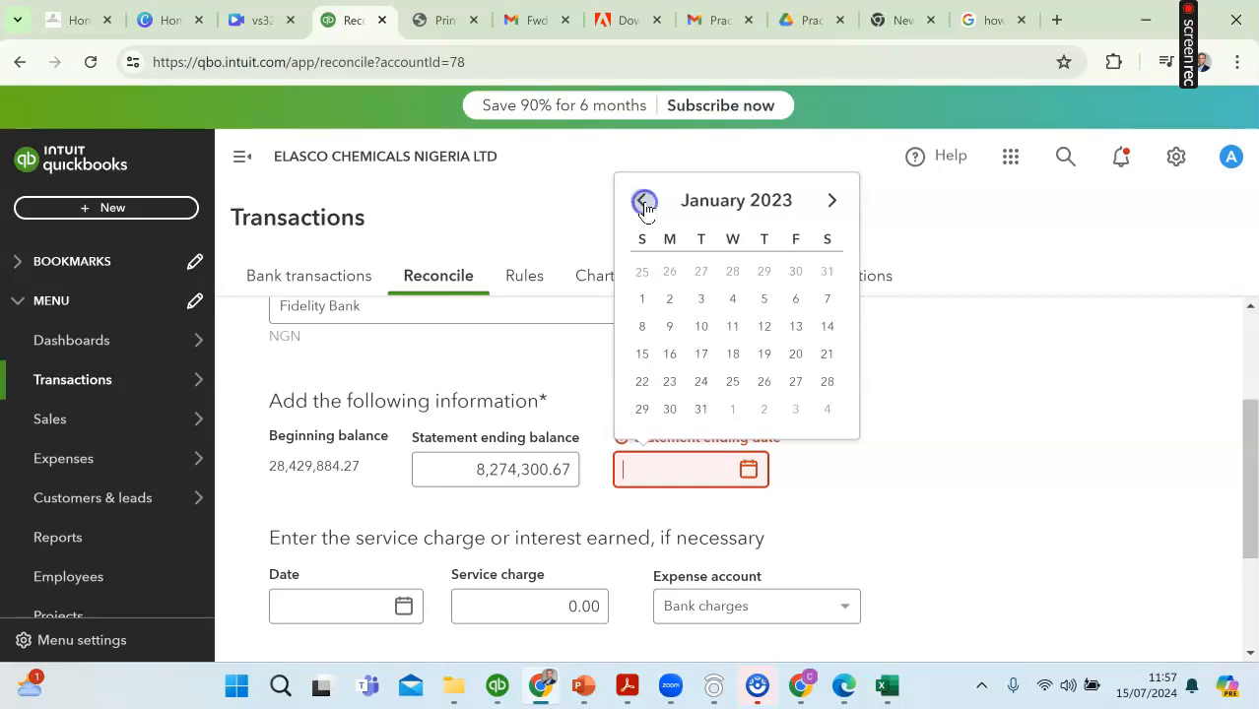
click(701, 409)
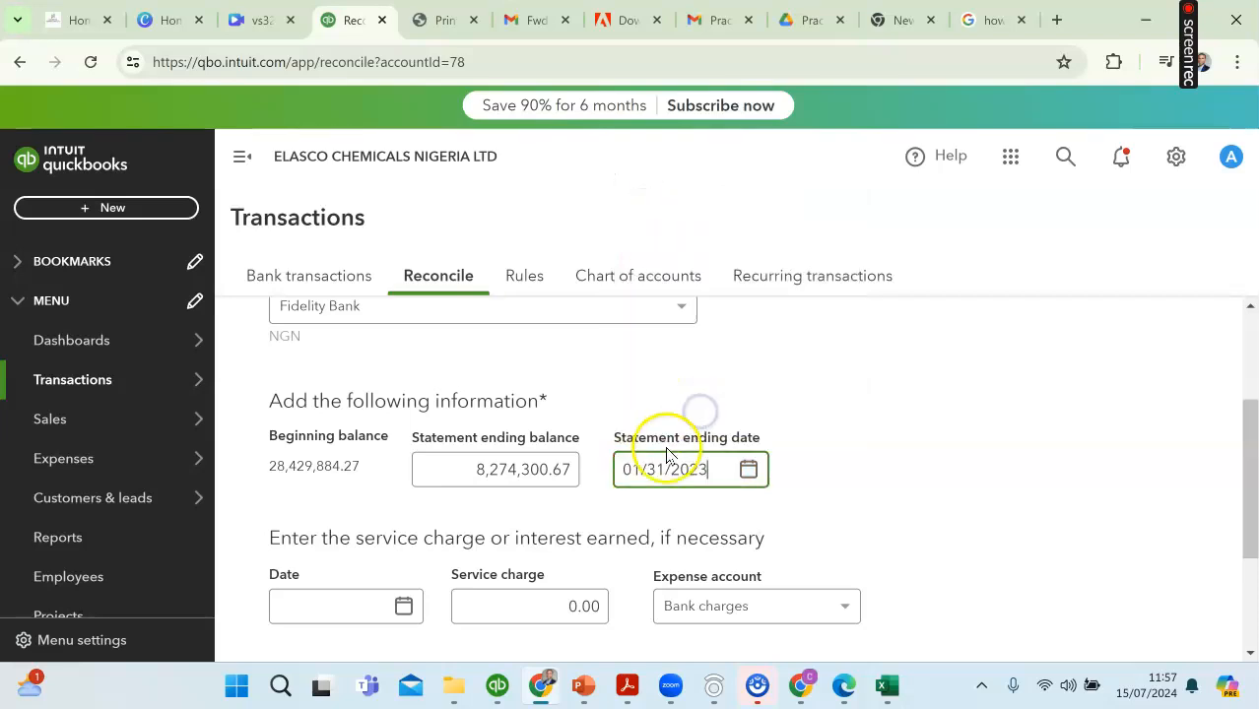
Step: Examine the withdrawals in the Excel bank statement for bank charges, checking the transfer commission and VAT charge entries
scroll(329, 540, down, 3)
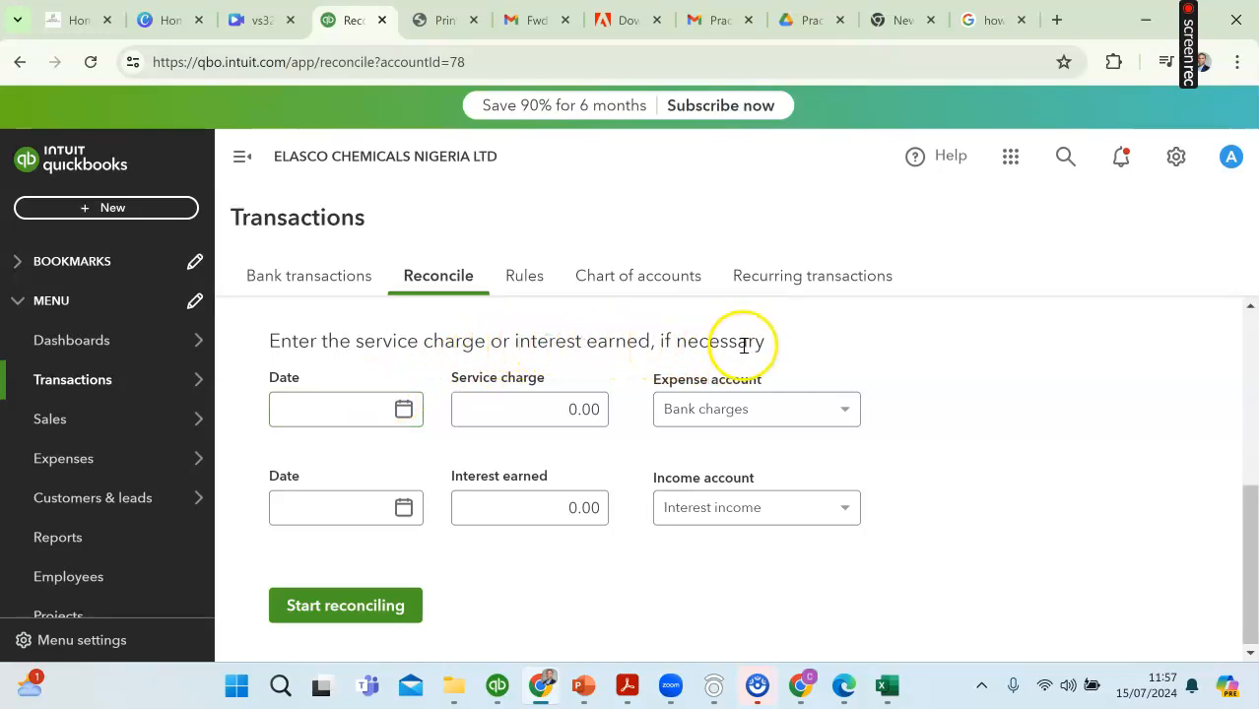
scroll(493, 402, up, 1)
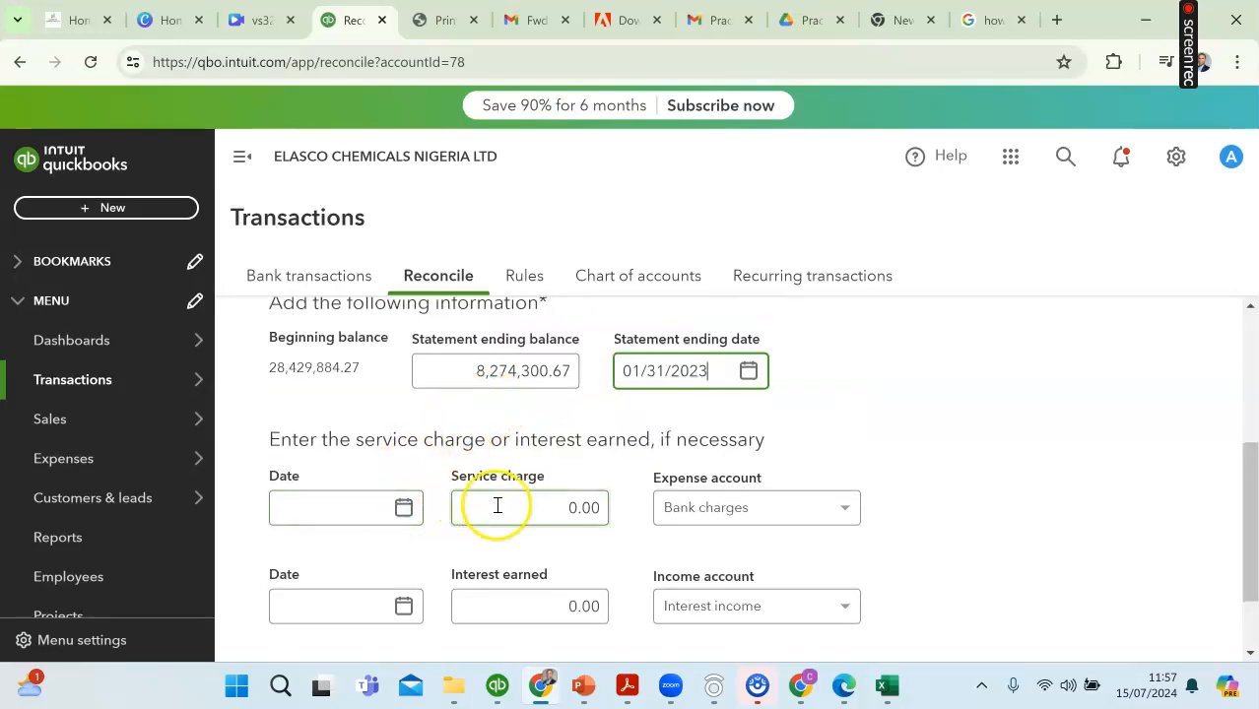
click(889, 687)
scroll(833, 441, up, 6)
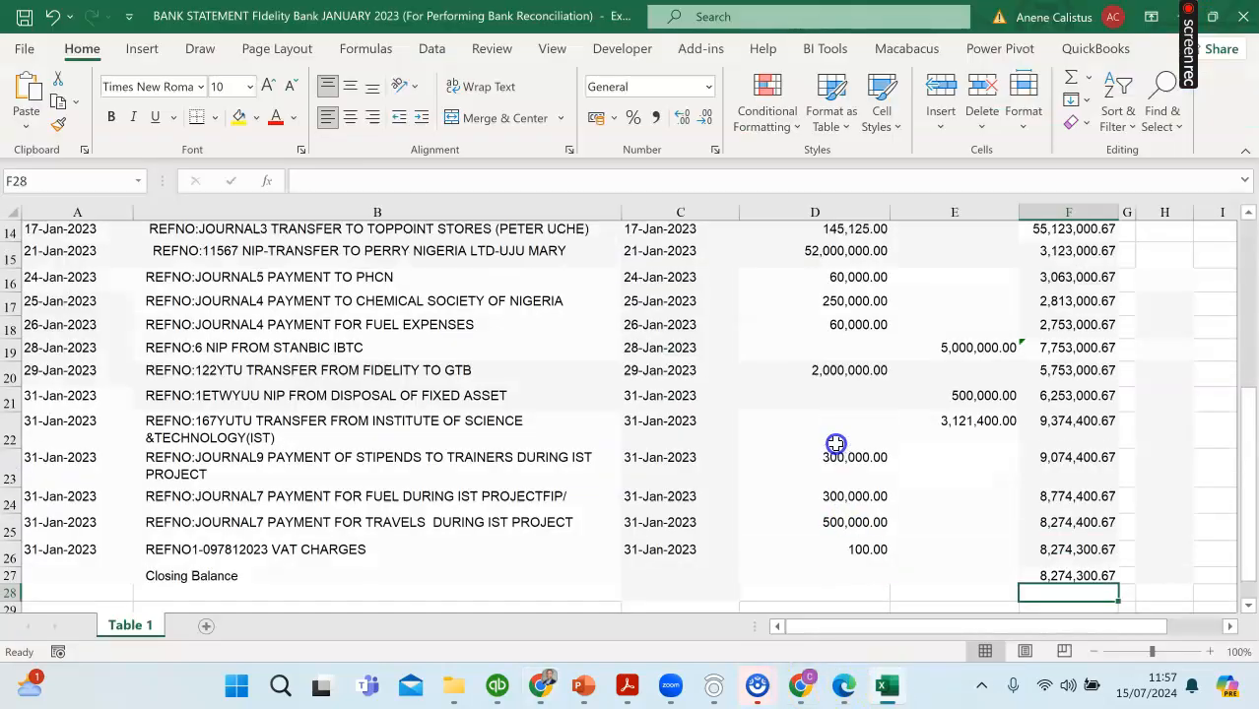
scroll(833, 442, up, 2)
scroll(820, 464, down, 2)
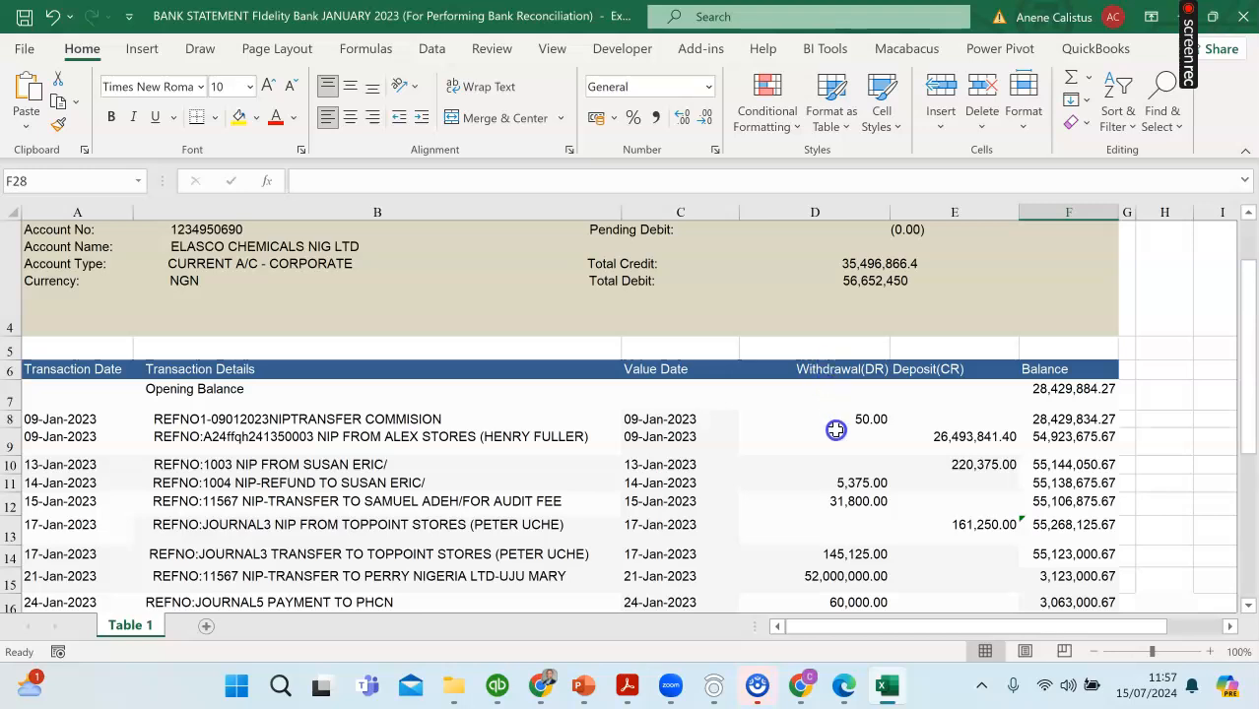
drag(828, 401, 851, 554)
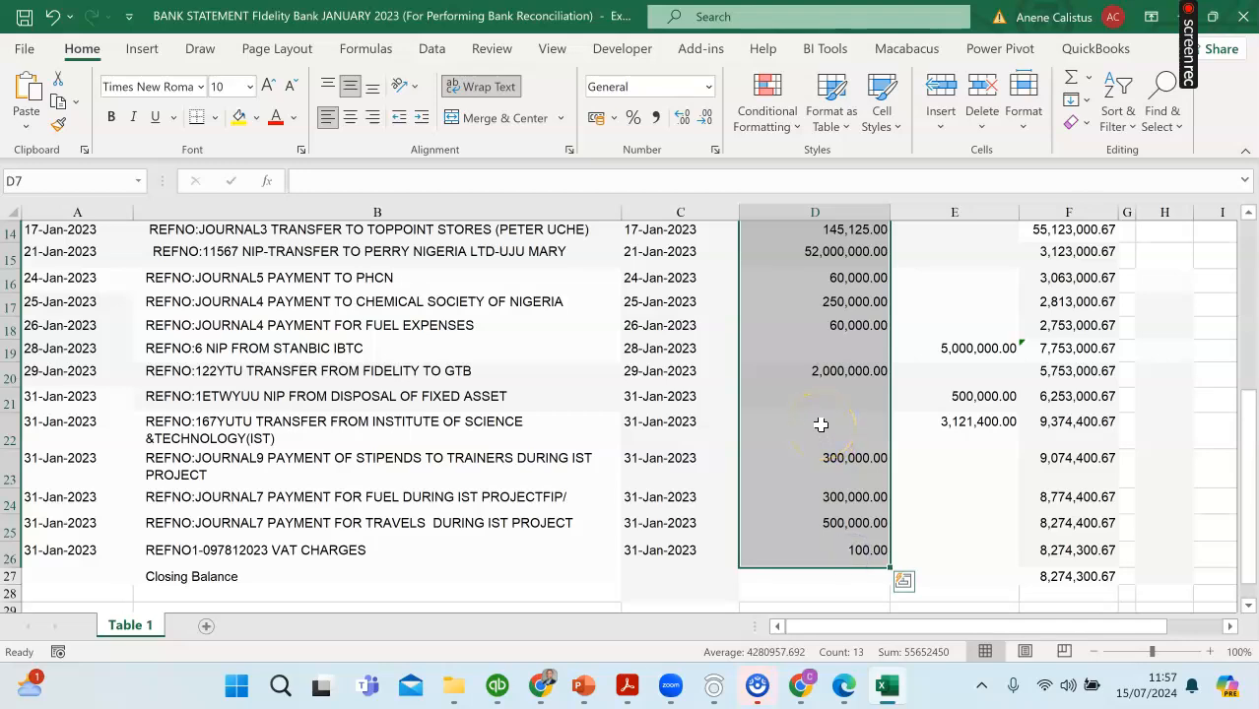
scroll(820, 424, up, 5)
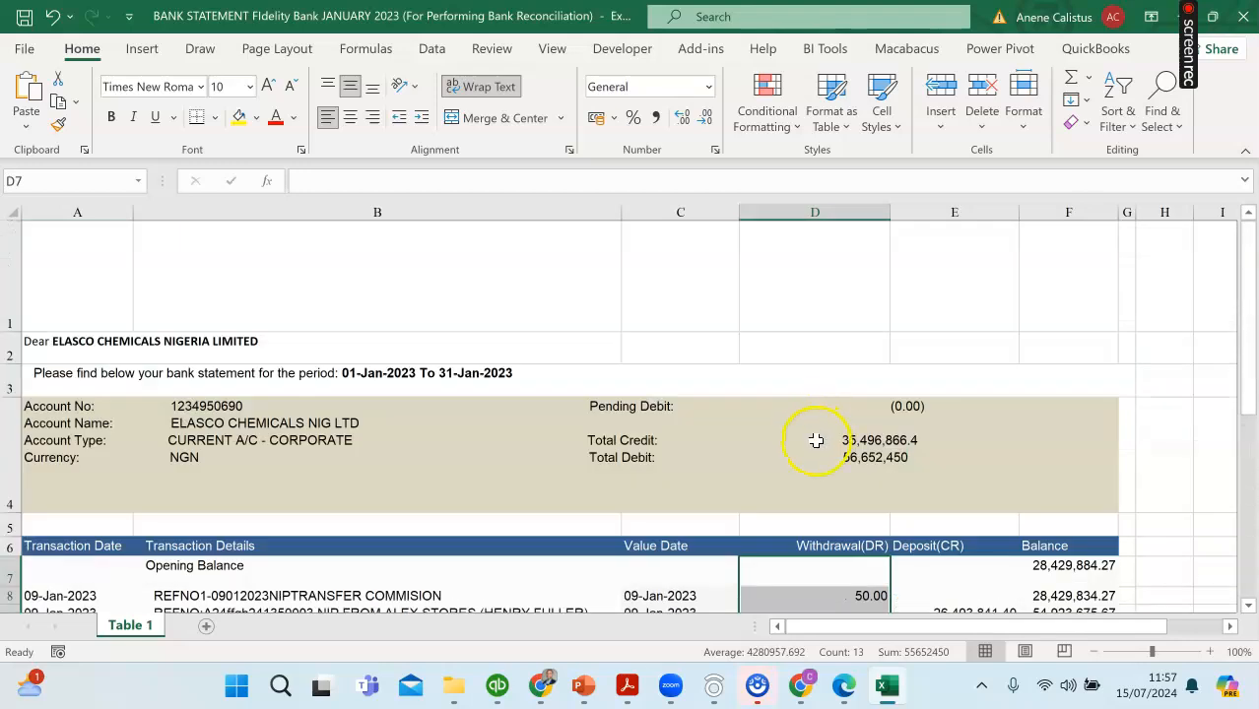
scroll(814, 450, down, 2)
scroll(814, 463, down, 1)
scroll(810, 456, up, 3)
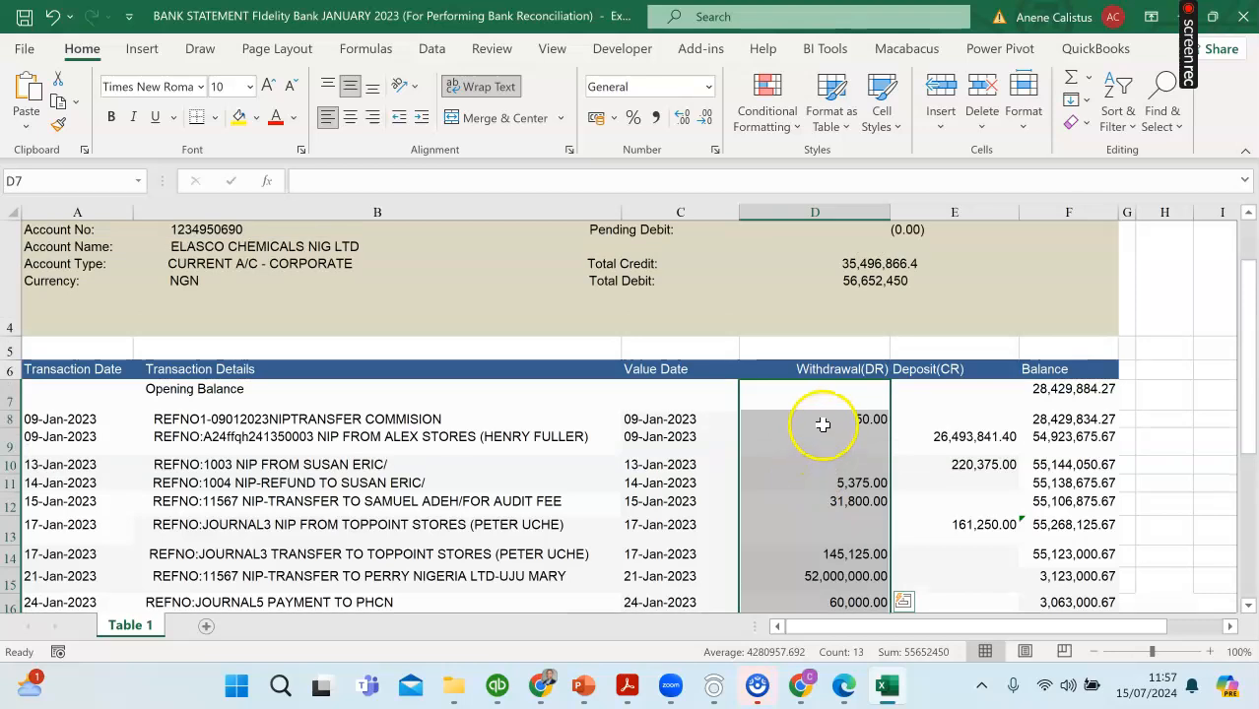
click(819, 423)
scroll(818, 433, down, 5)
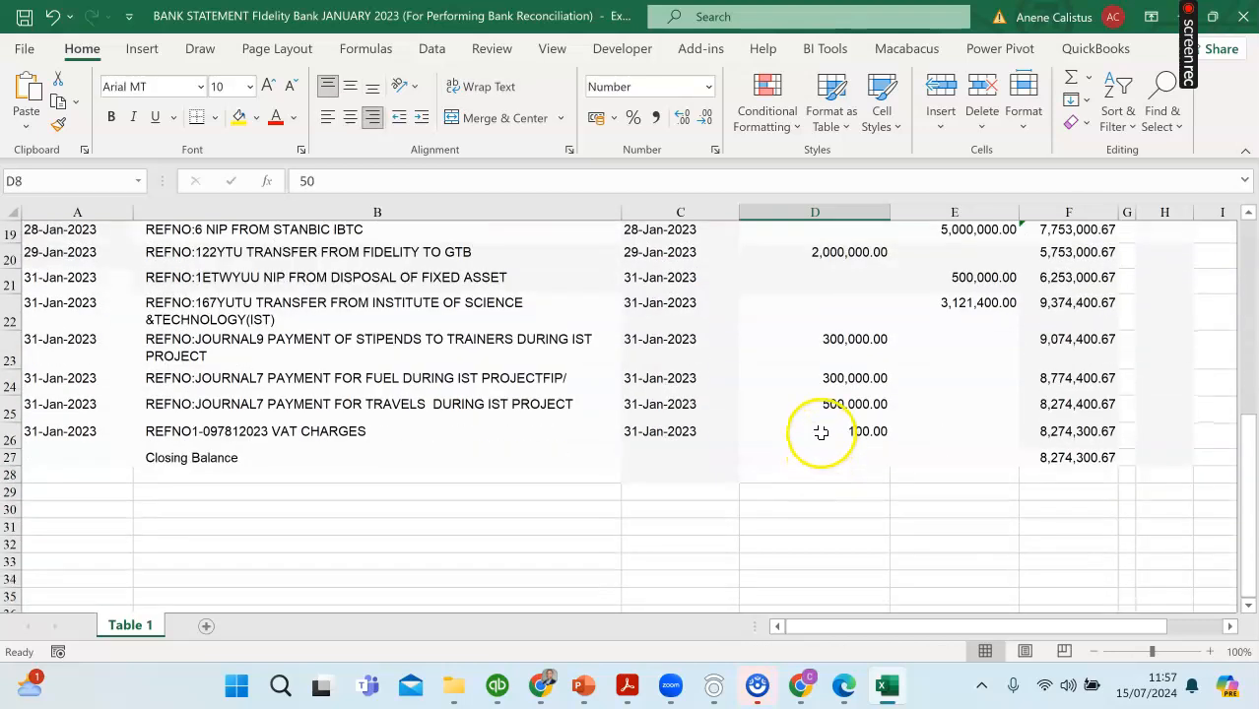
click(821, 432)
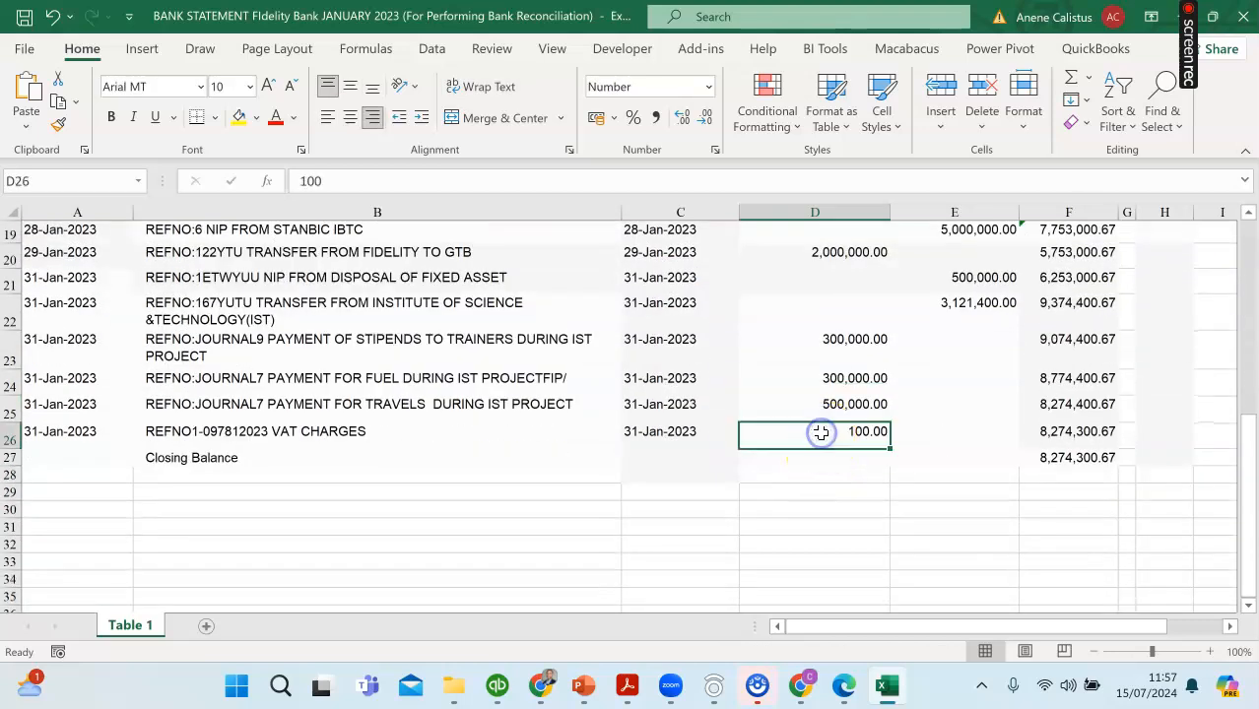
Step: Back in QuickBooks, enter a service charge of 150.00 dated 01/31/2023 on the reconciliation form
click(543, 688)
click(568, 505)
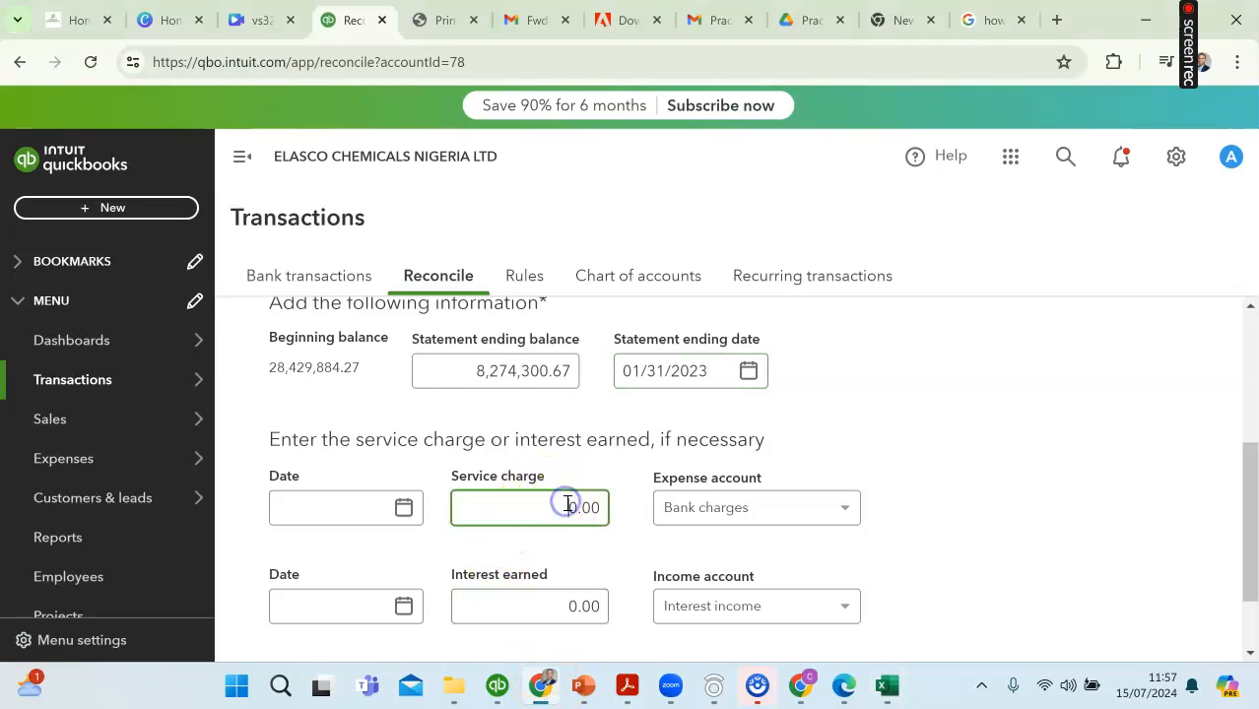
click(404, 507)
click(297, 241)
click(296, 241)
click(297, 242)
click(297, 241)
click(296, 241)
click(297, 242)
click(296, 242)
click(296, 242)
click(297, 242)
click(297, 242)
click(297, 242)
click(297, 243)
click(297, 243)
click(296, 243)
click(296, 244)
click(296, 243)
click(297, 243)
click(297, 244)
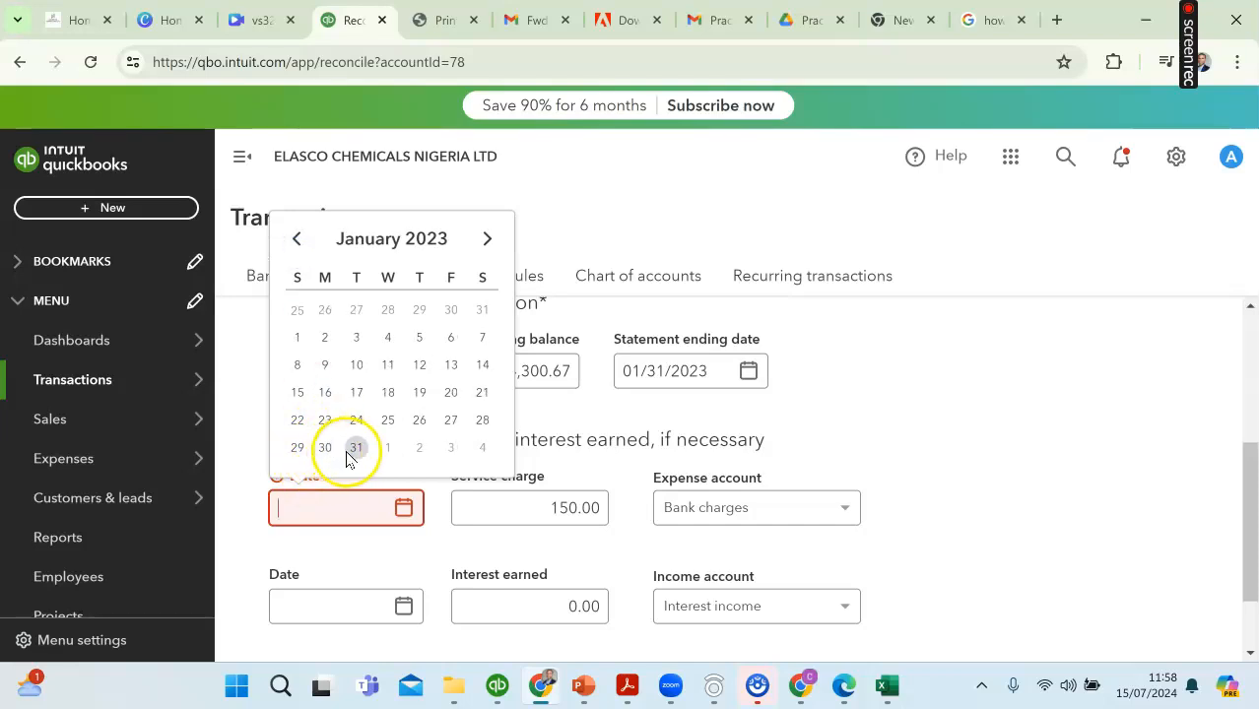
click(356, 448)
Step: Check the deposits in the Excel bank statement for any interest earned during January 2023
scroll(680, 526, down, 1)
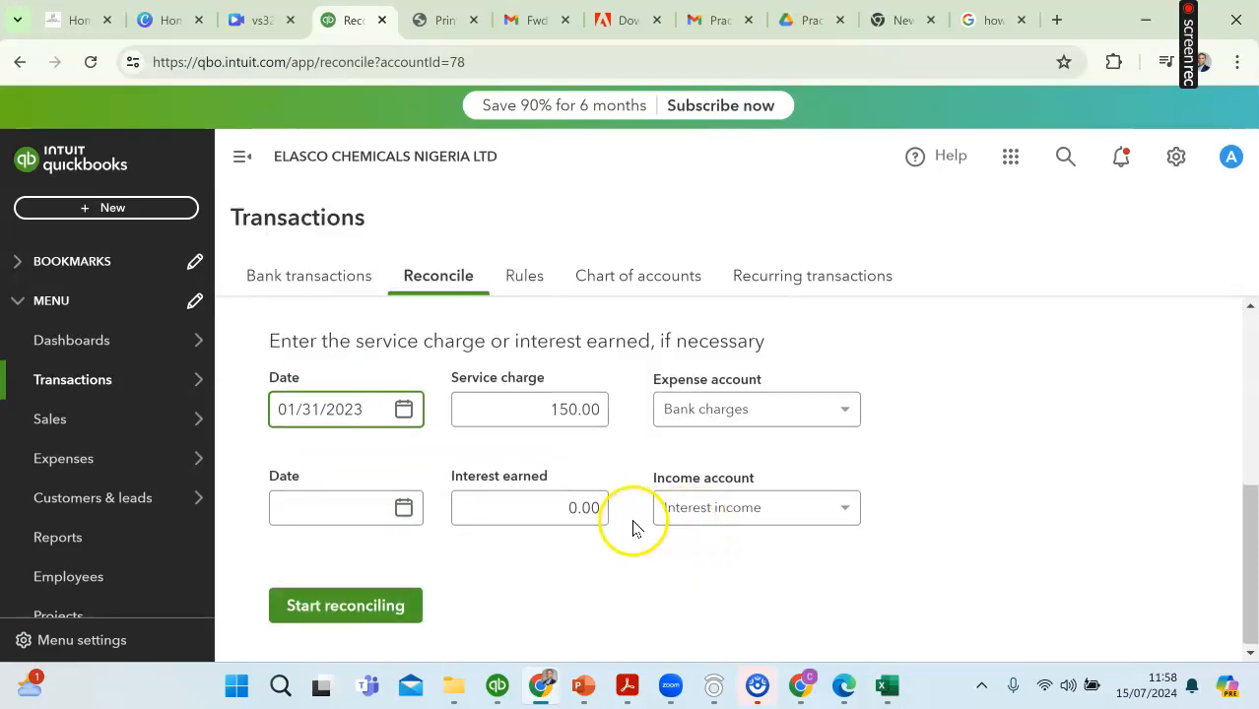
click(886, 691)
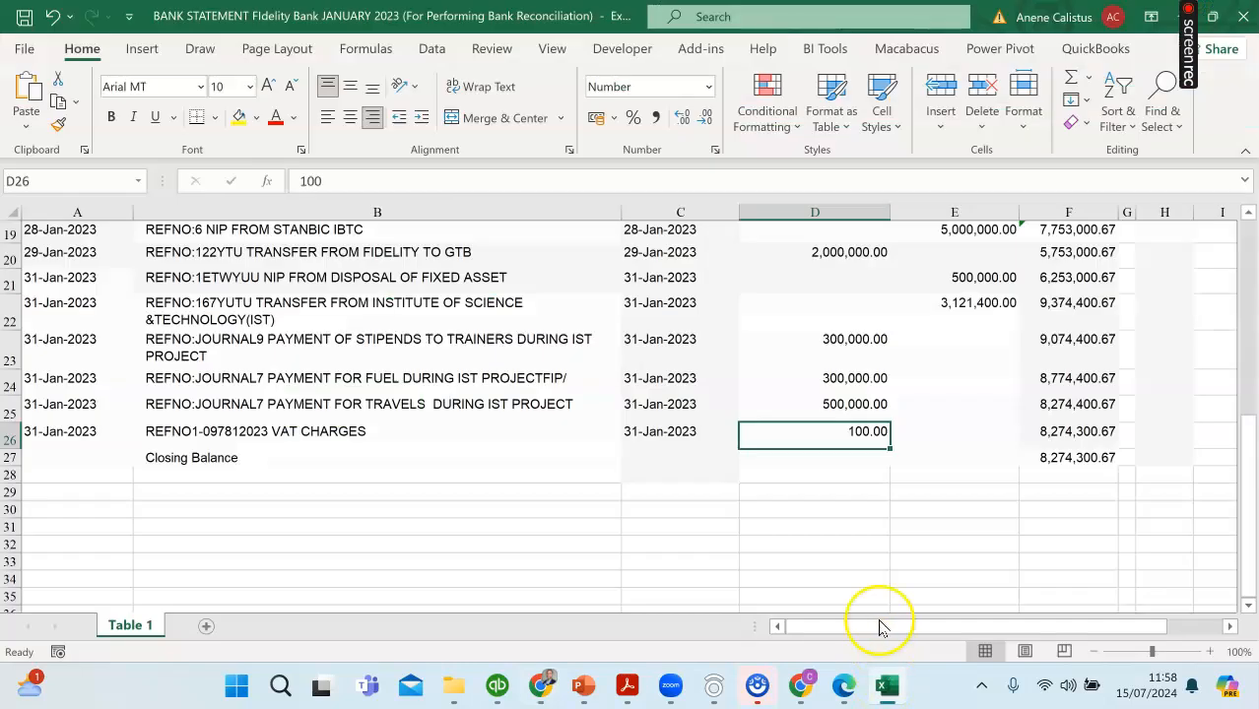
scroll(945, 451, up, 5)
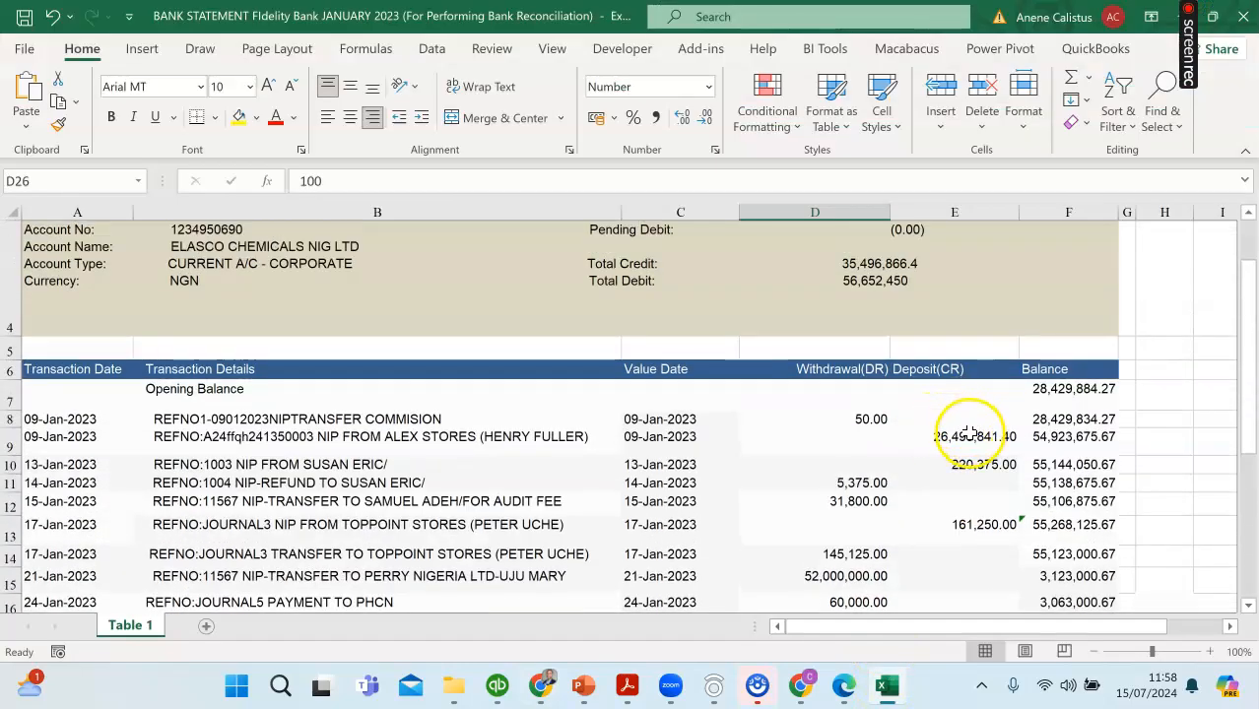
scroll(969, 428, down, 2)
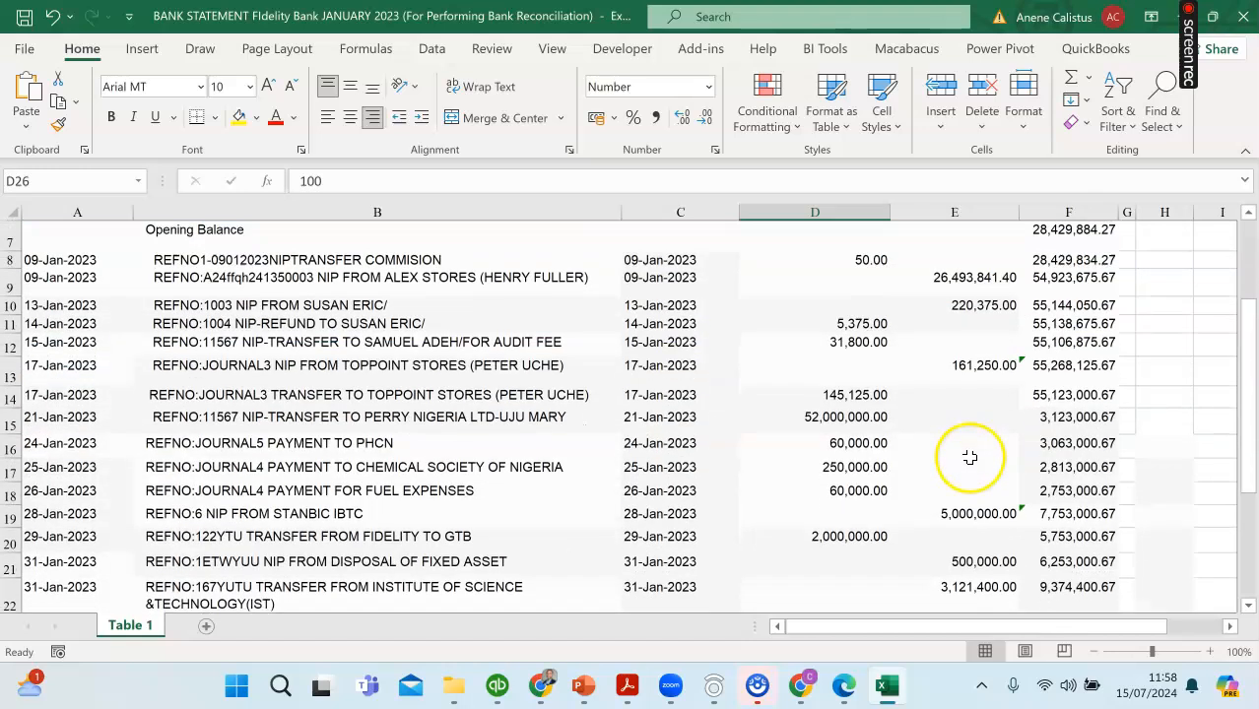
scroll(969, 440, up, 3)
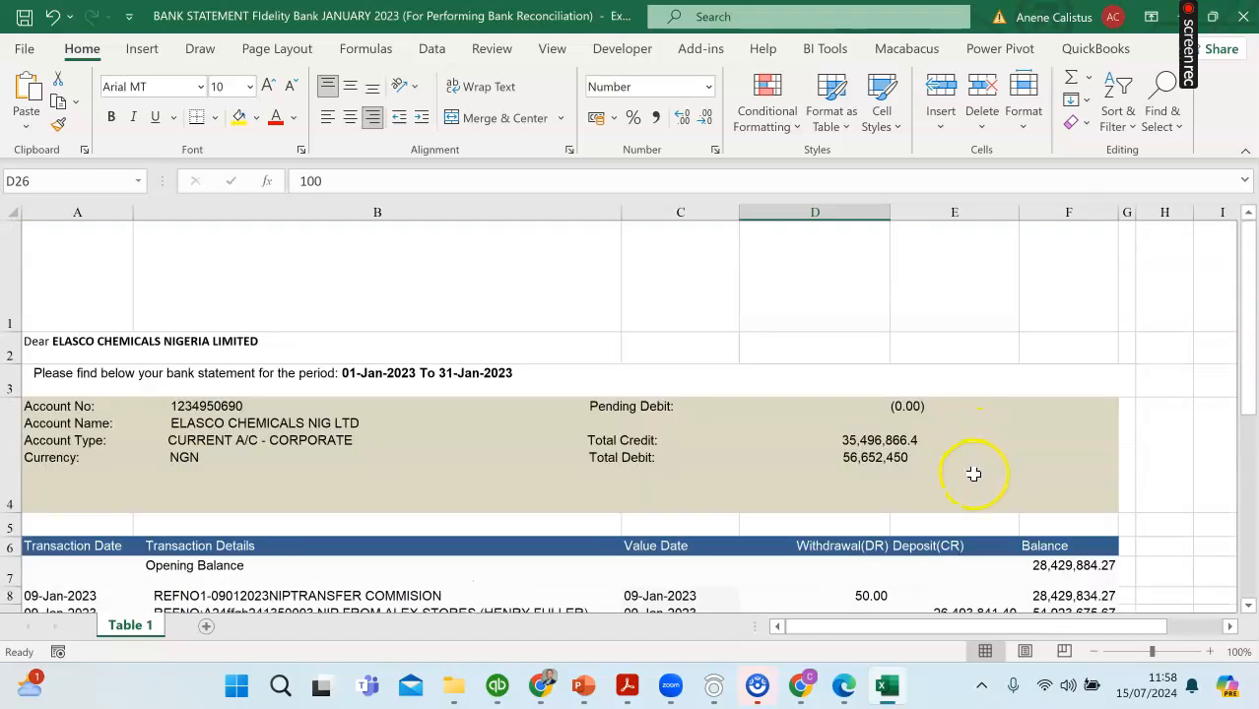
scroll(970, 463, down, 2)
scroll(960, 472, down, 3)
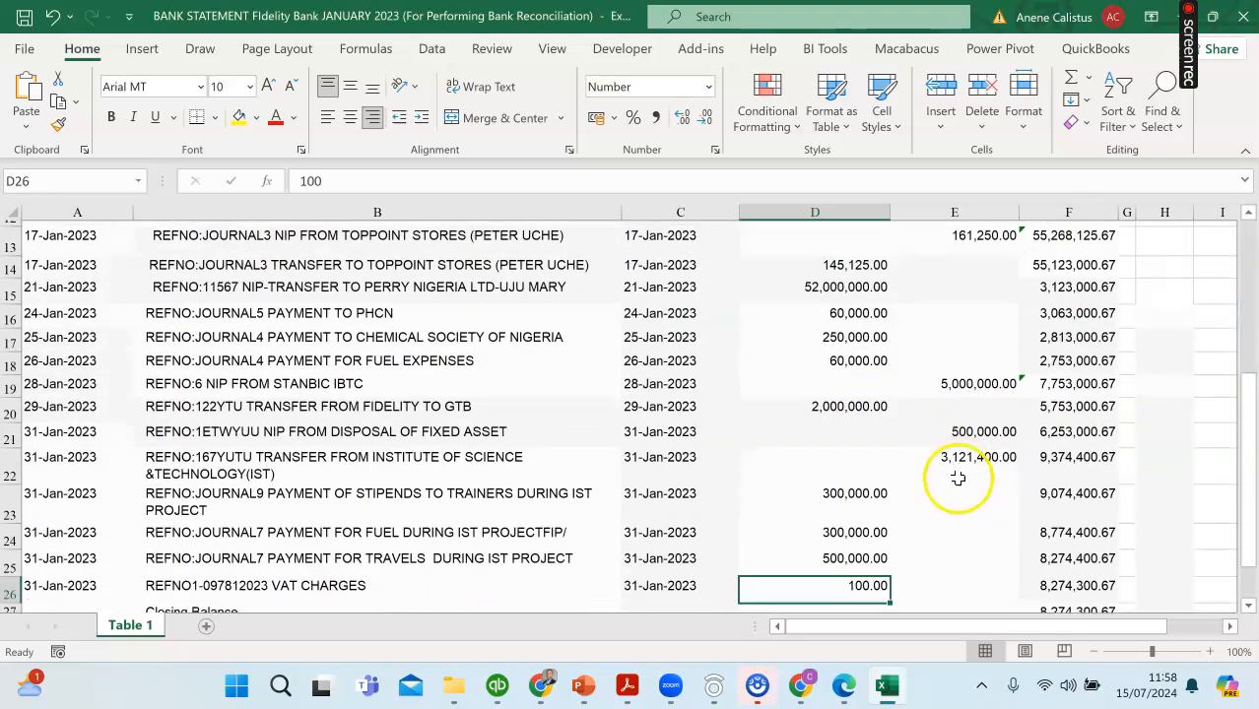
Step: Switch back to QuickBooks, review the Fidelity Bank statement details with no interest earned, and start reconciling
scroll(960, 503, down, 1)
click(539, 687)
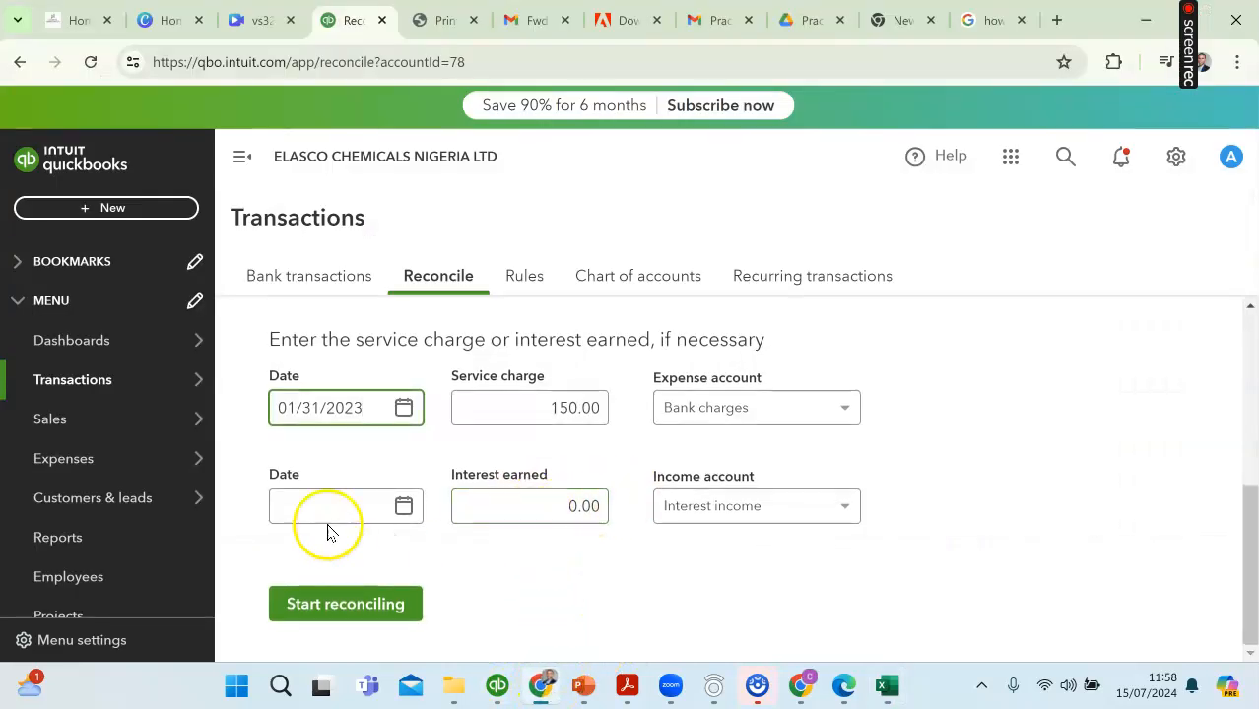
scroll(471, 458, up, 1)
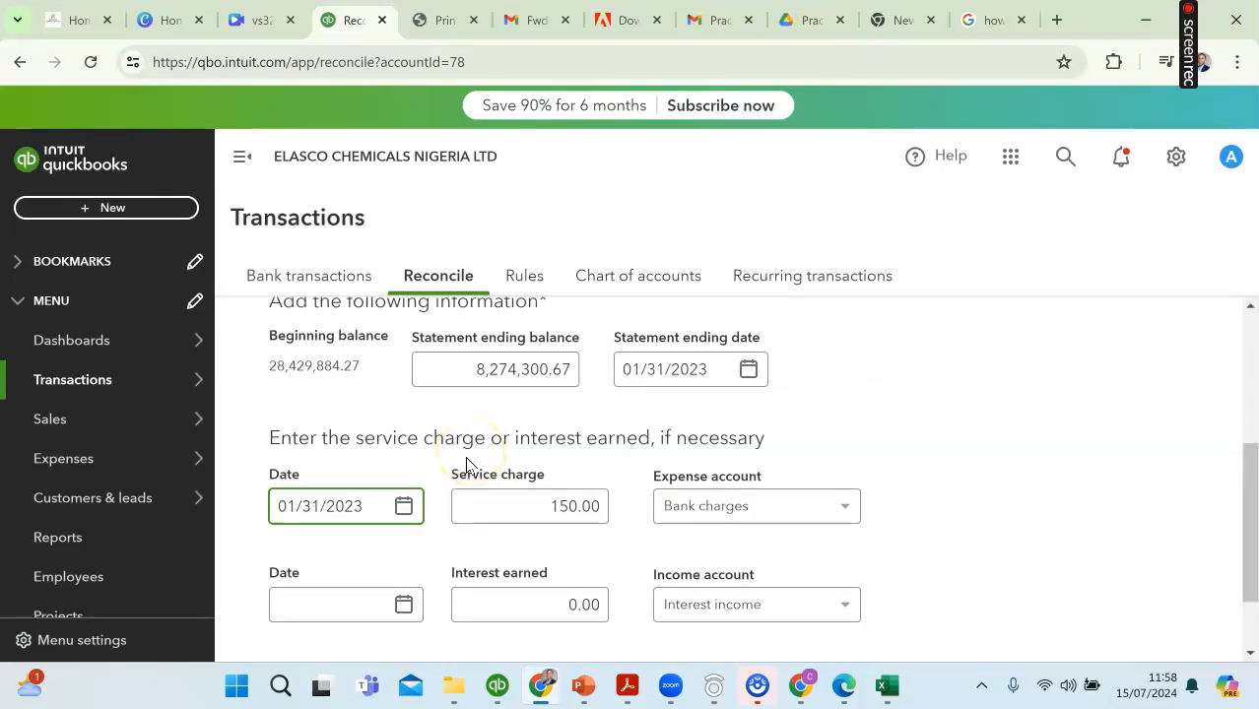
scroll(355, 619, down, 1)
click(347, 605)
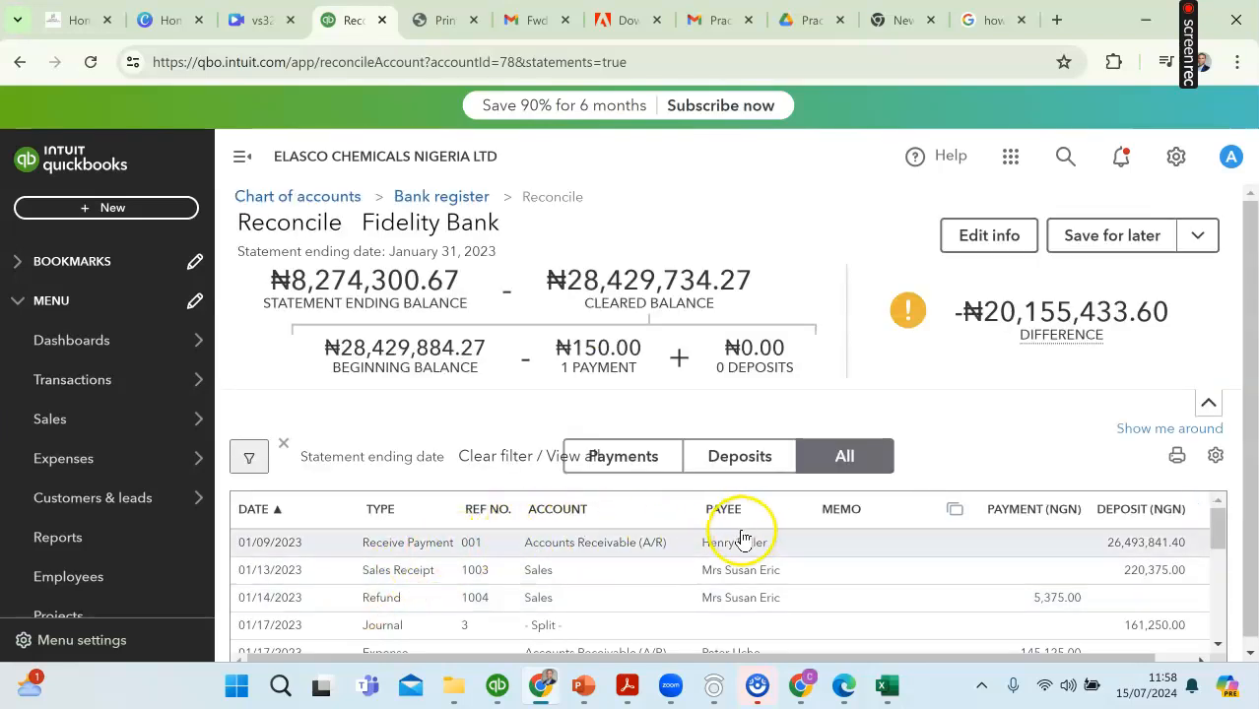
Step: Examine the reconciliation summary, the difference figure and the list of January transactions, including the column for marking them cleared
scroll(771, 568, down, 1)
scroll(776, 572, up, 1)
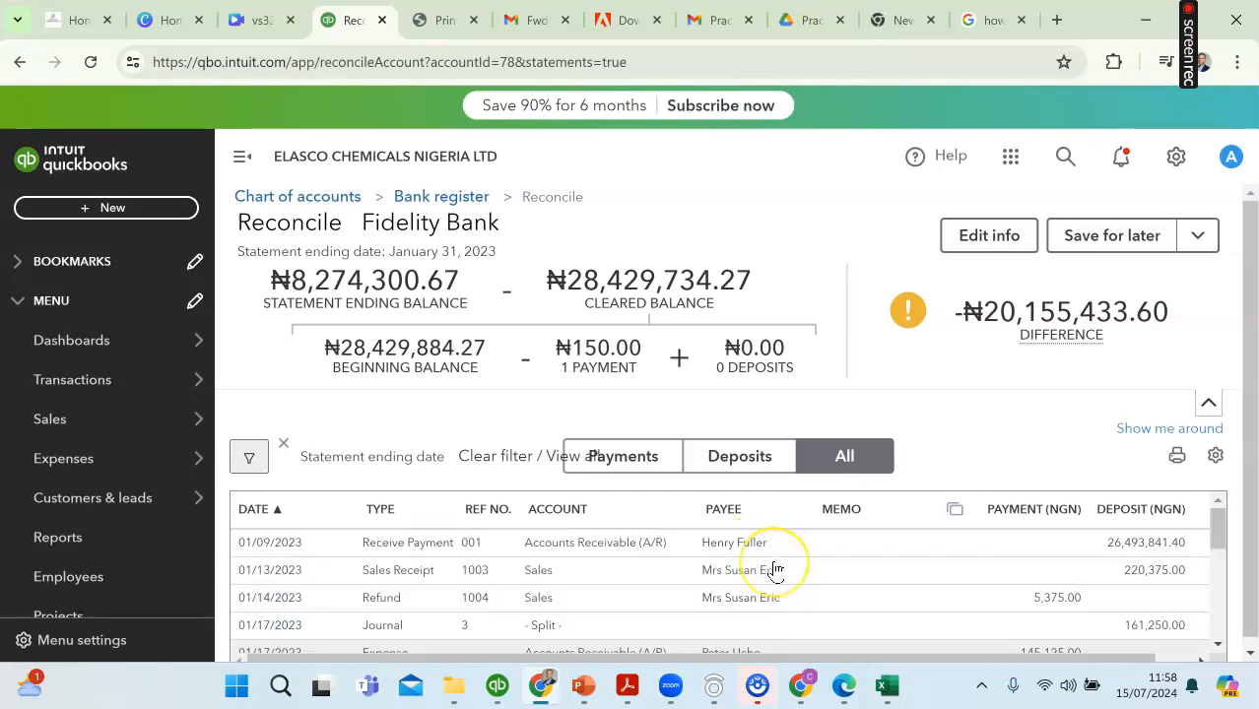
drag(1248, 420, 1246, 473)
mouse_move(975, 308)
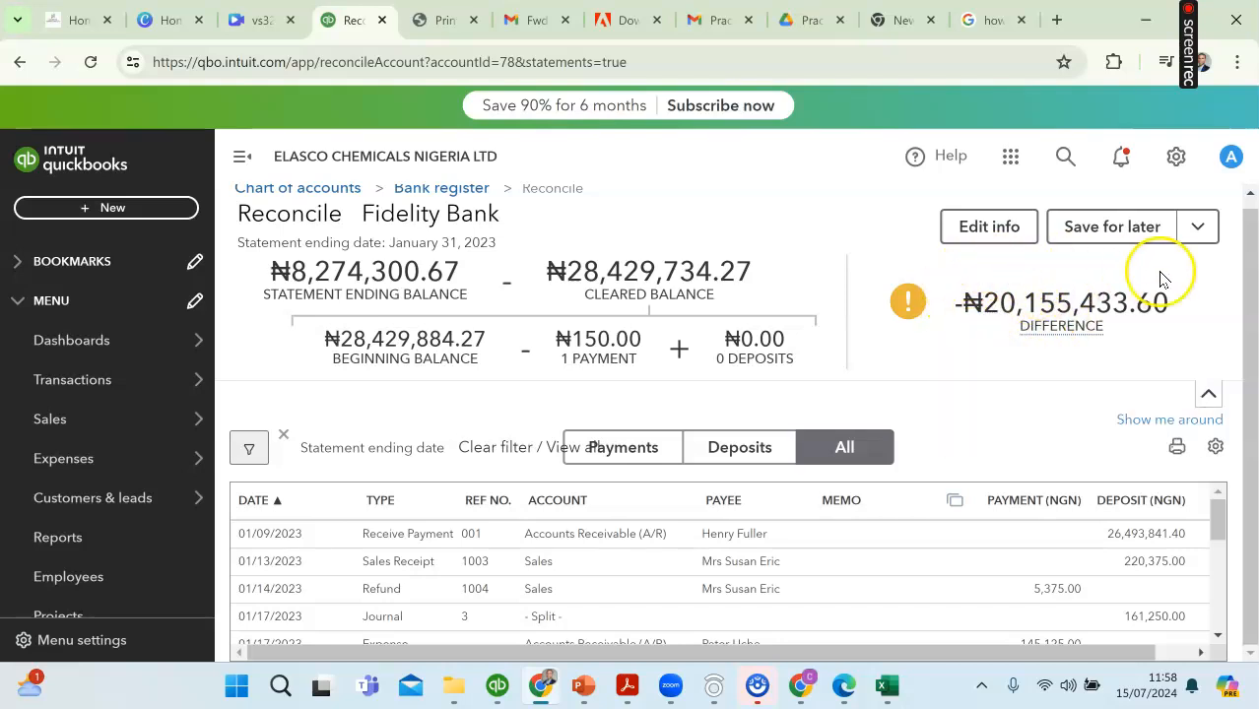
mouse_move(1062, 295)
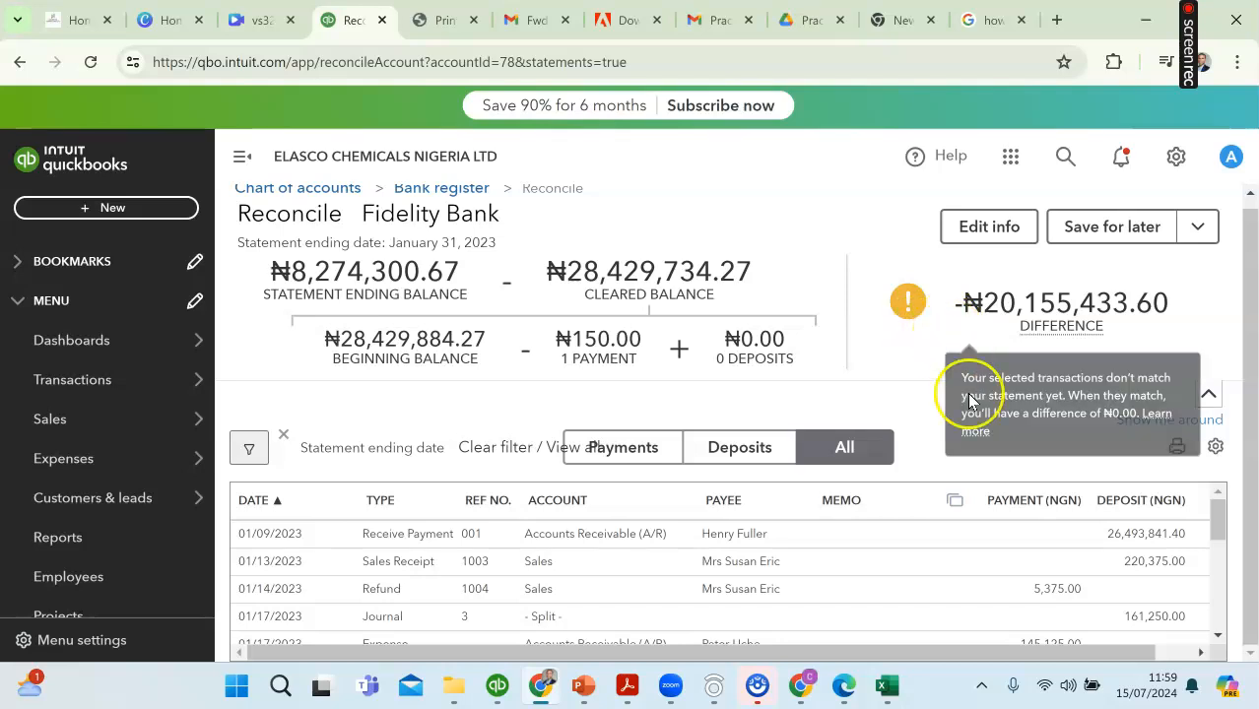
scroll(988, 532, down, 1)
scroll(983, 533, up, 1)
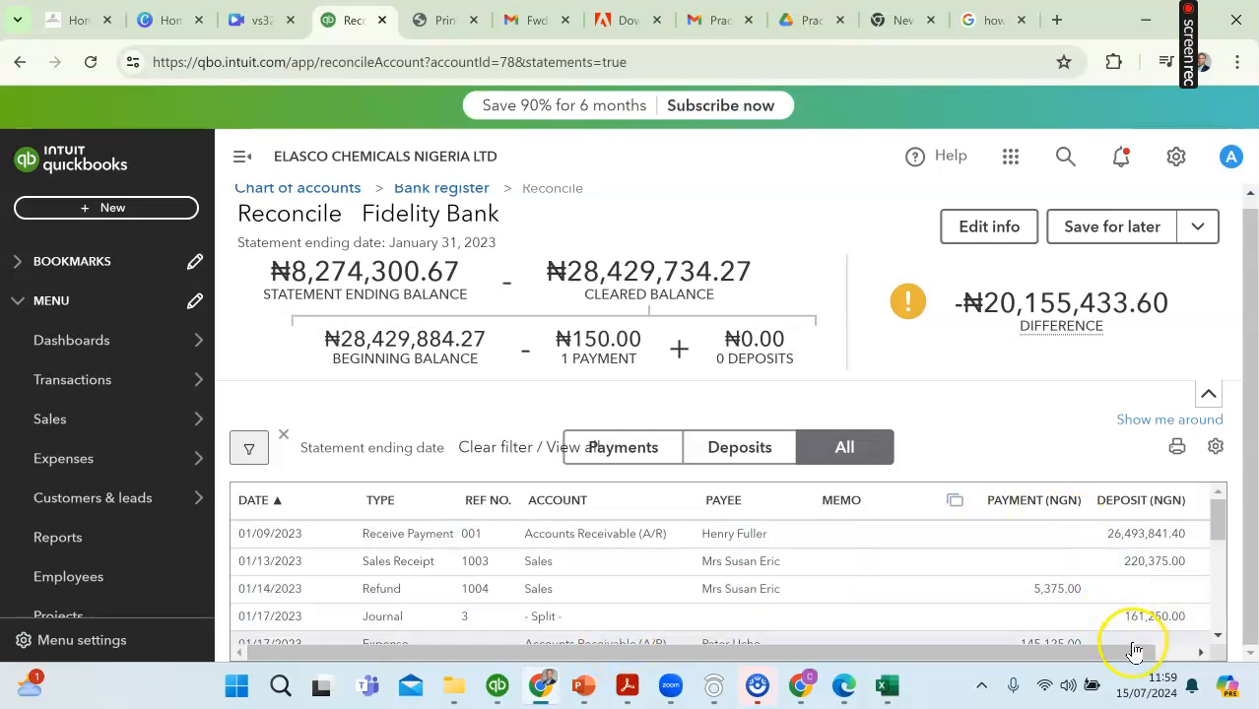
scroll(1132, 645, right, 1)
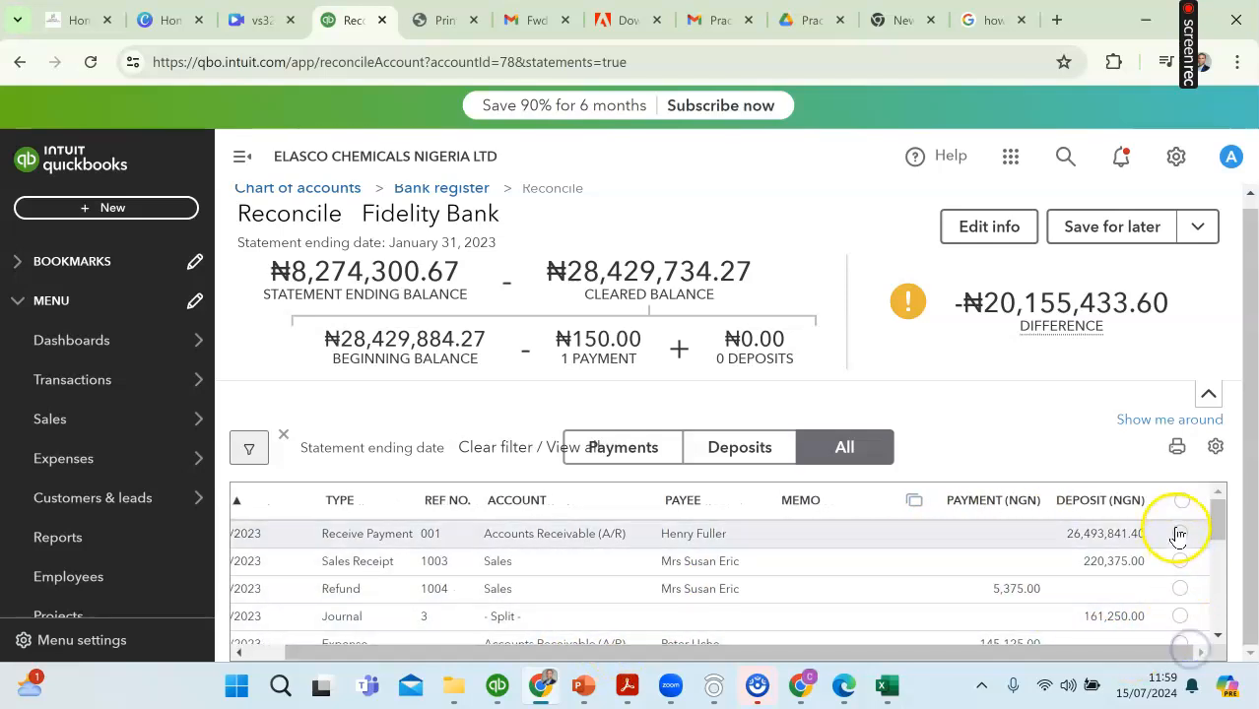
drag(1090, 654, 1009, 659)
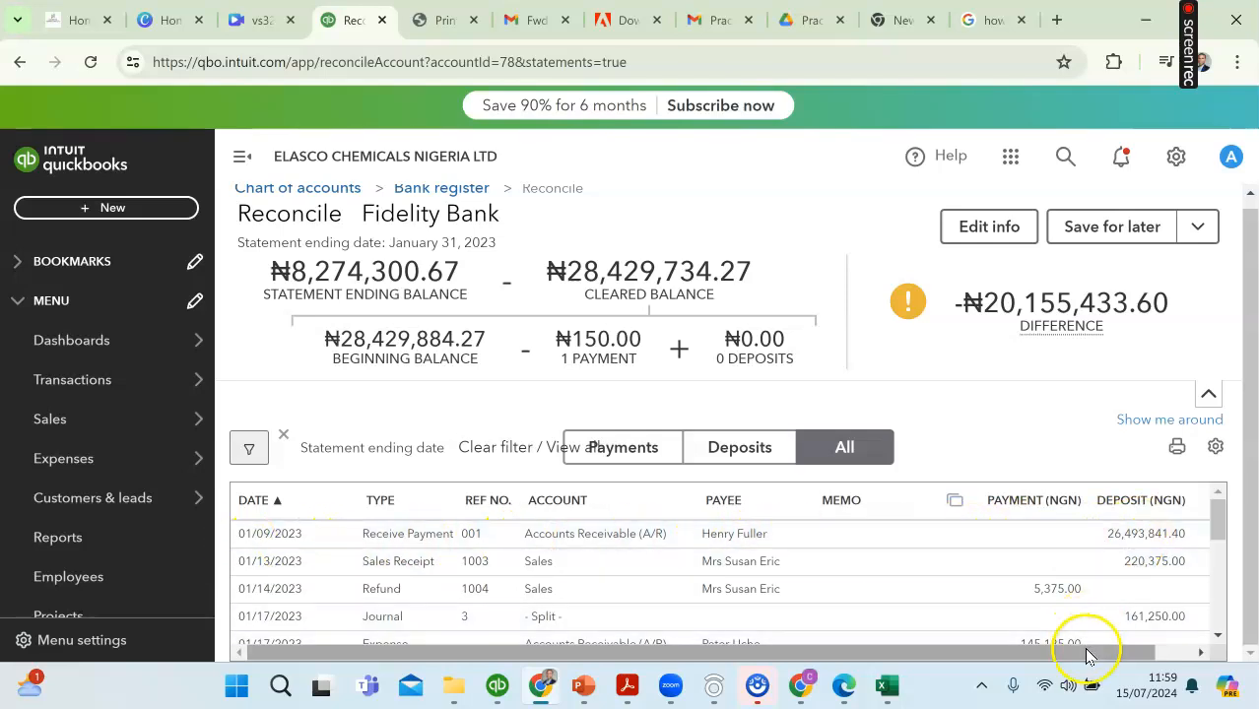
Step: Highlight the 09-Jan-2023 deposit of 26,493,841.40 in yellow in the Excel statement and mark the matching receive payment 001 as cleared in QuickBooks
drag(1084, 650, 1130, 650)
click(888, 687)
scroll(907, 565, up, 6)
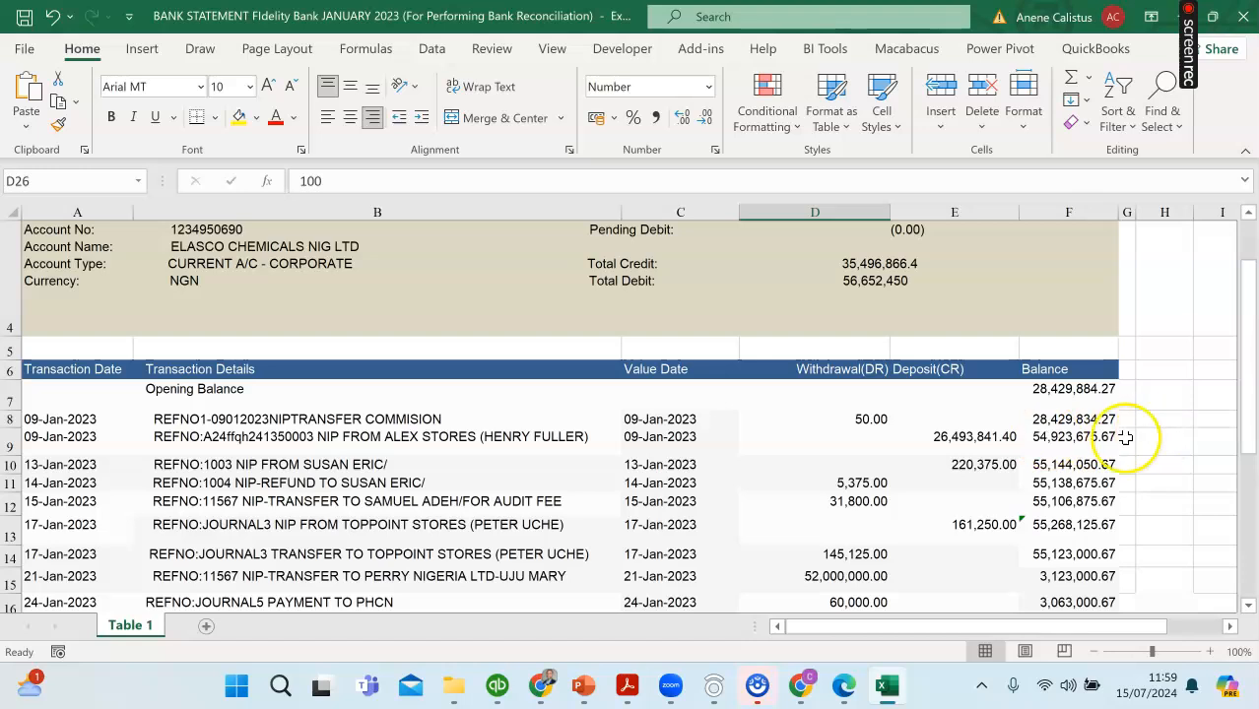
click(974, 439)
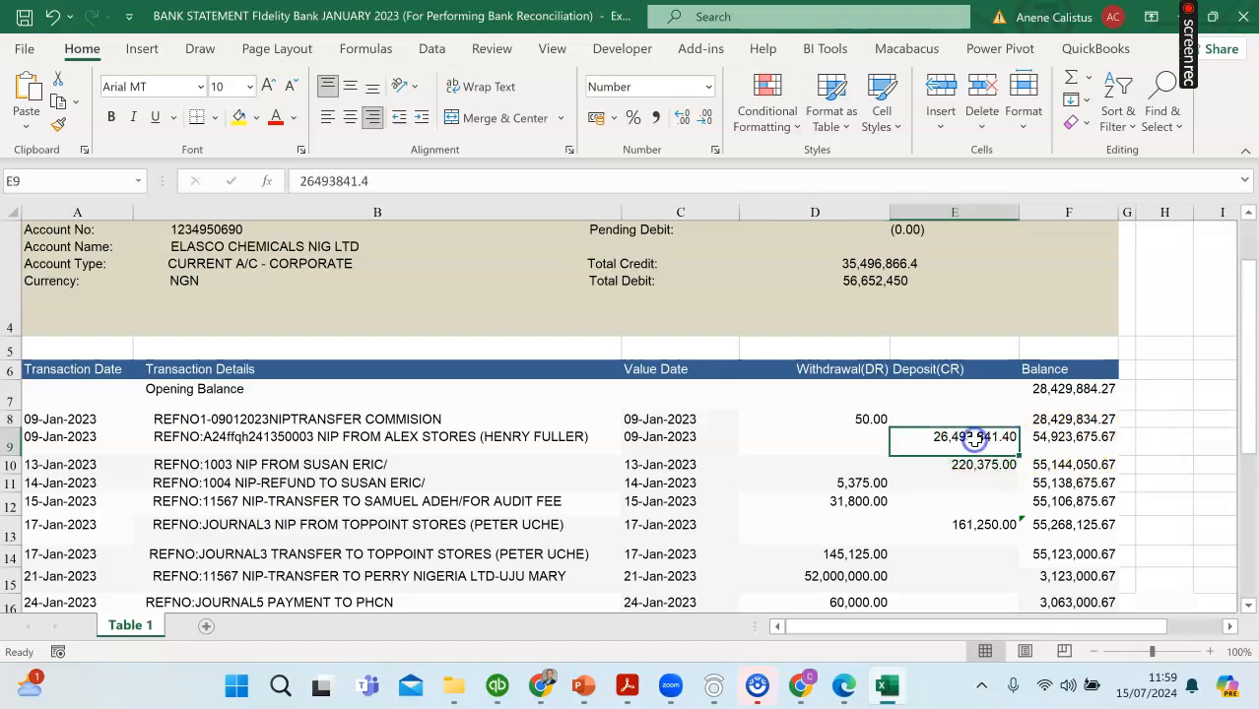
click(245, 118)
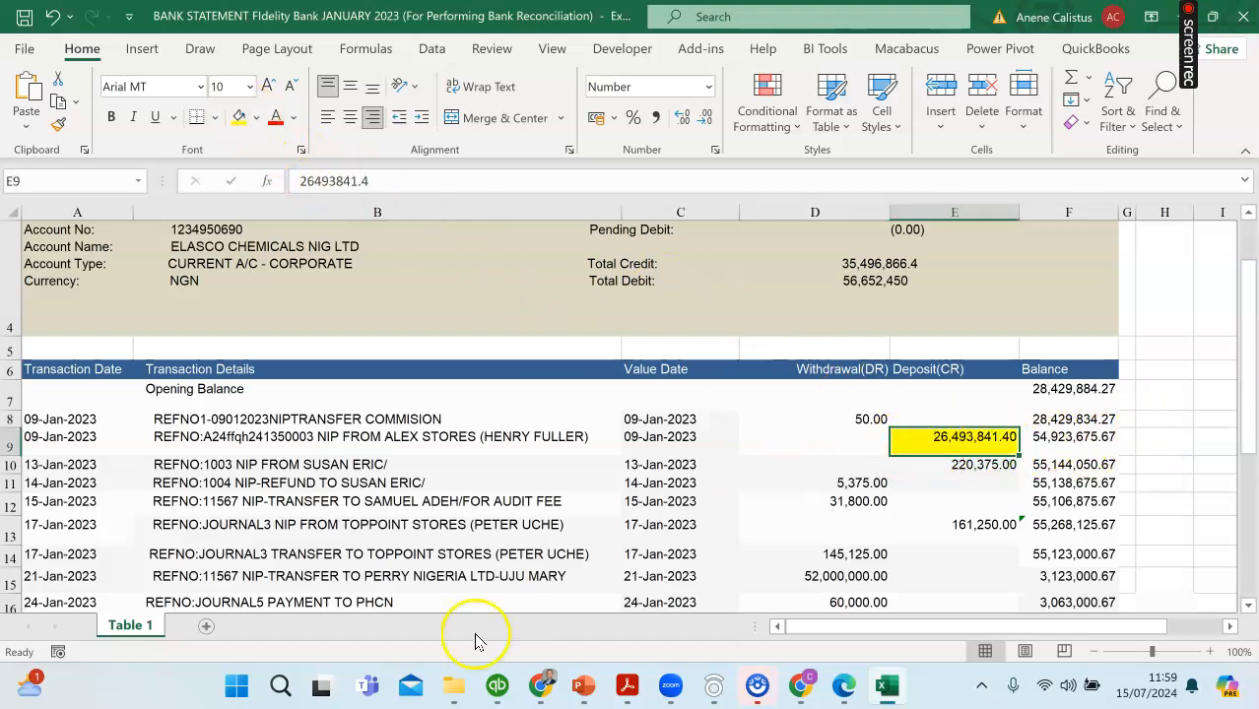
click(533, 692)
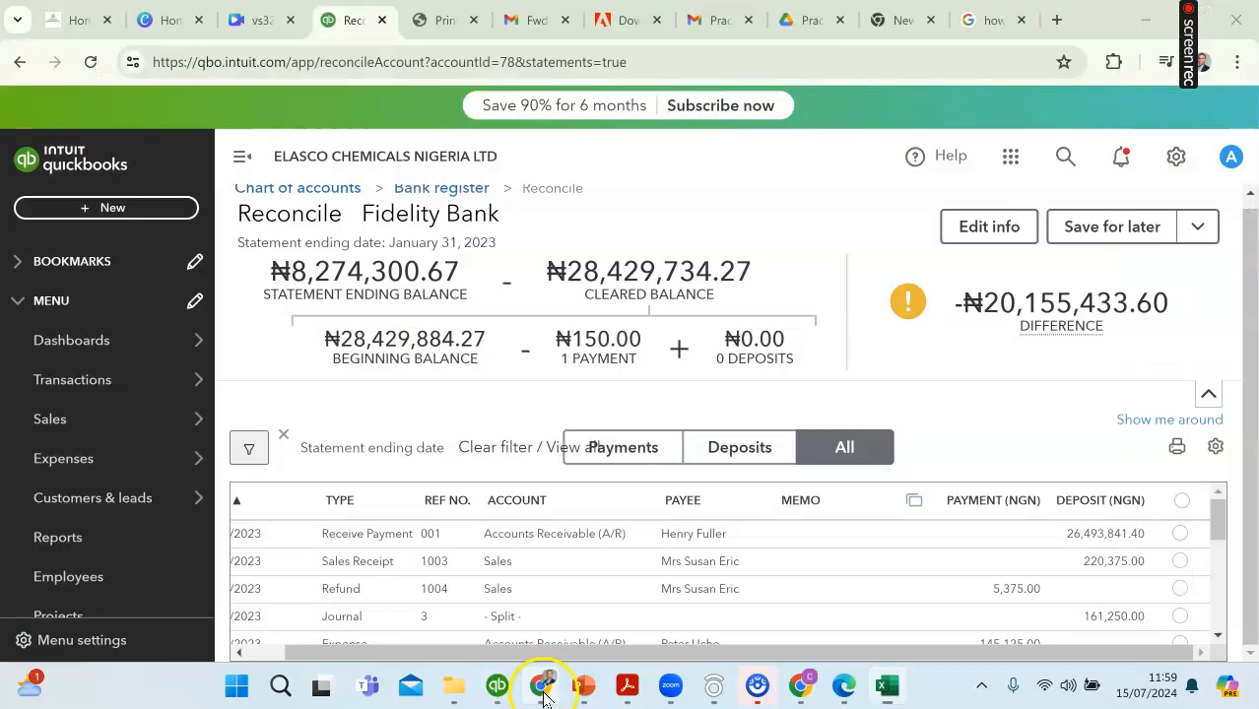
click(1182, 536)
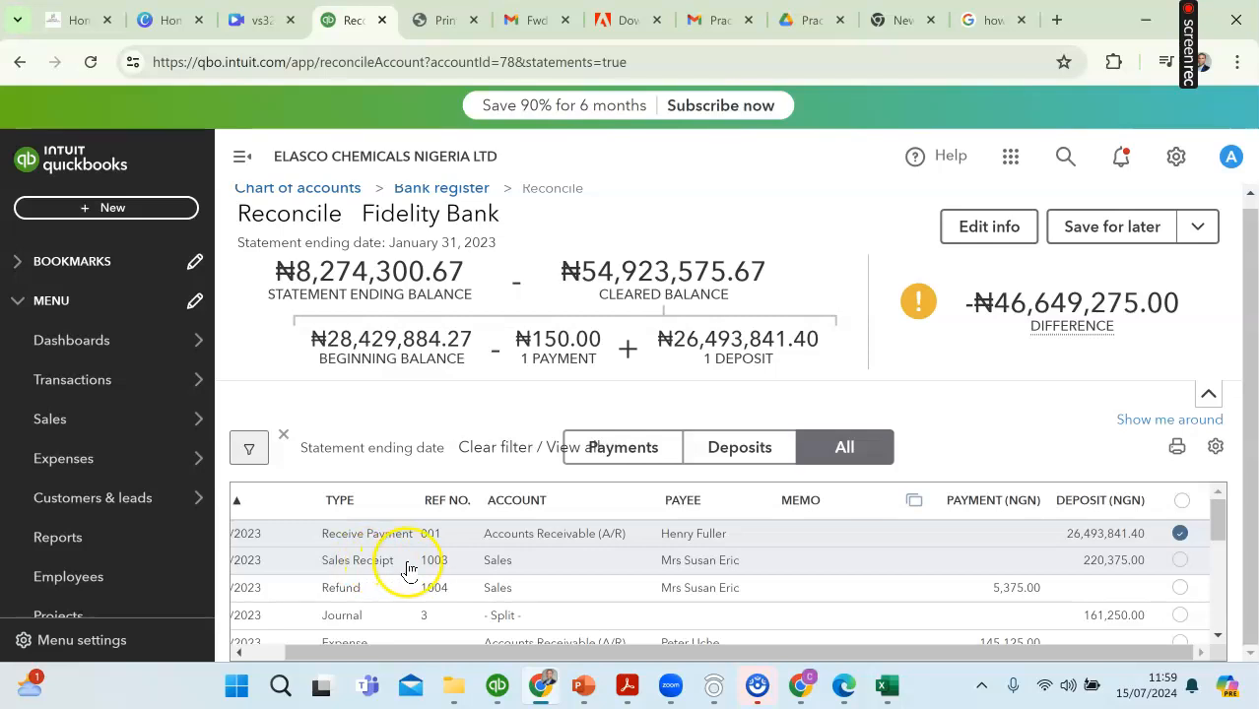
Step: Highlight the 13-Jan-2023 deposit of 220,375.00 in yellow in the Excel statement and mark sales receipt 1003 as cleared in QuickBooks
drag(524, 652, 455, 650)
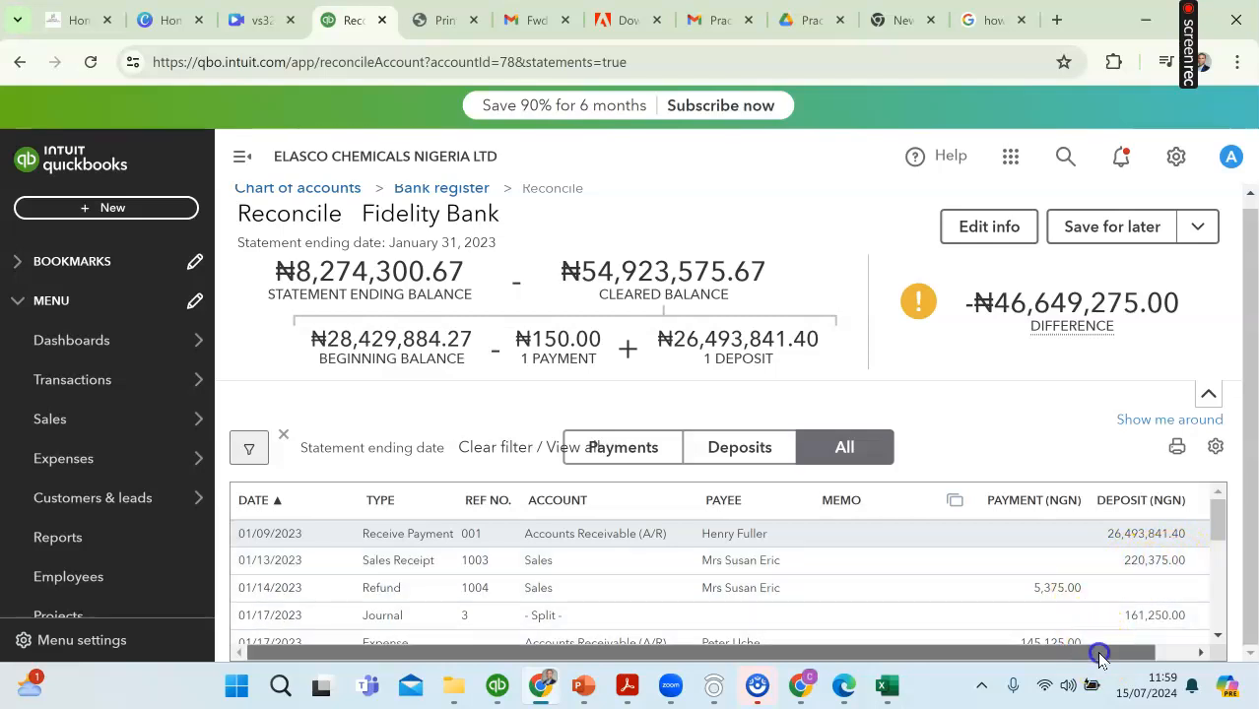
drag(1093, 652, 1141, 653)
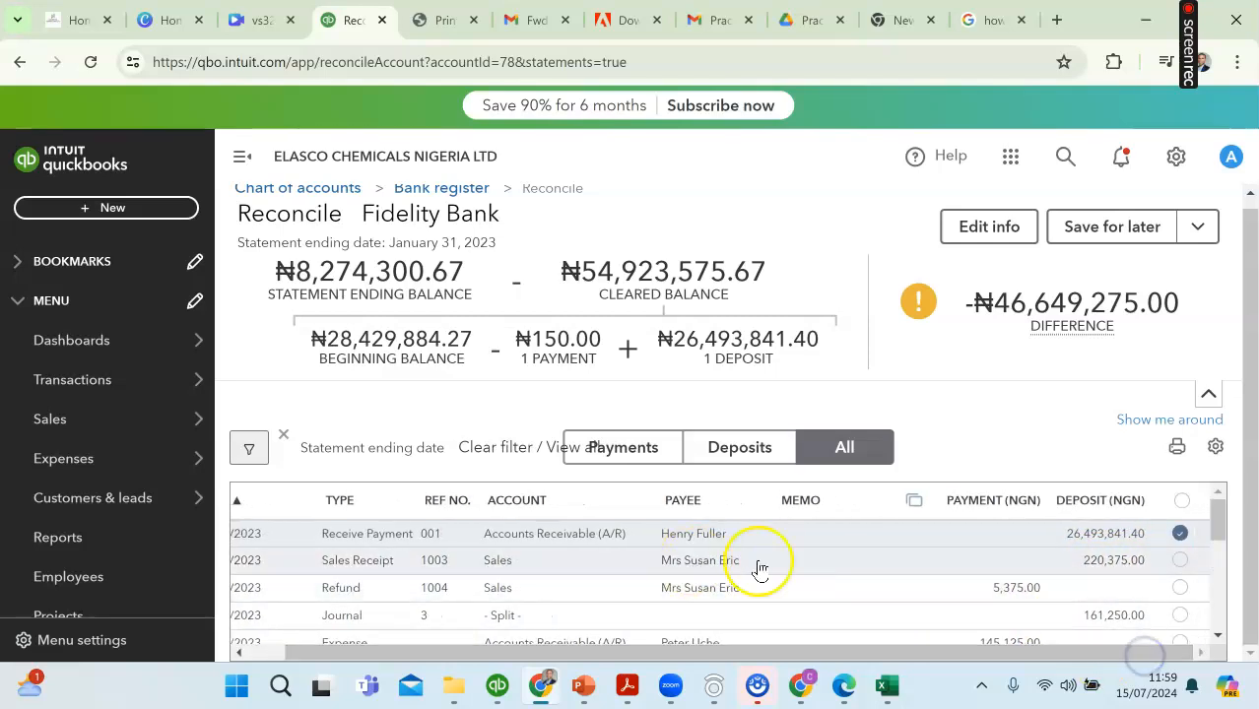
click(888, 682)
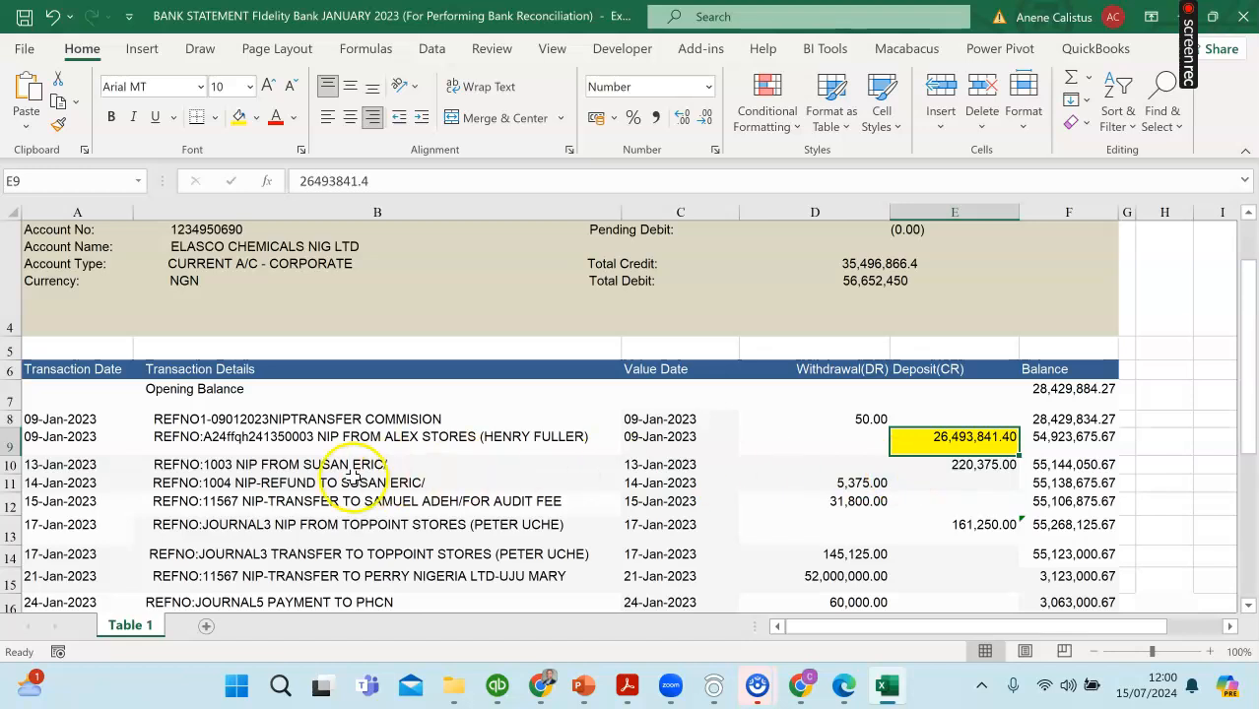
click(975, 467)
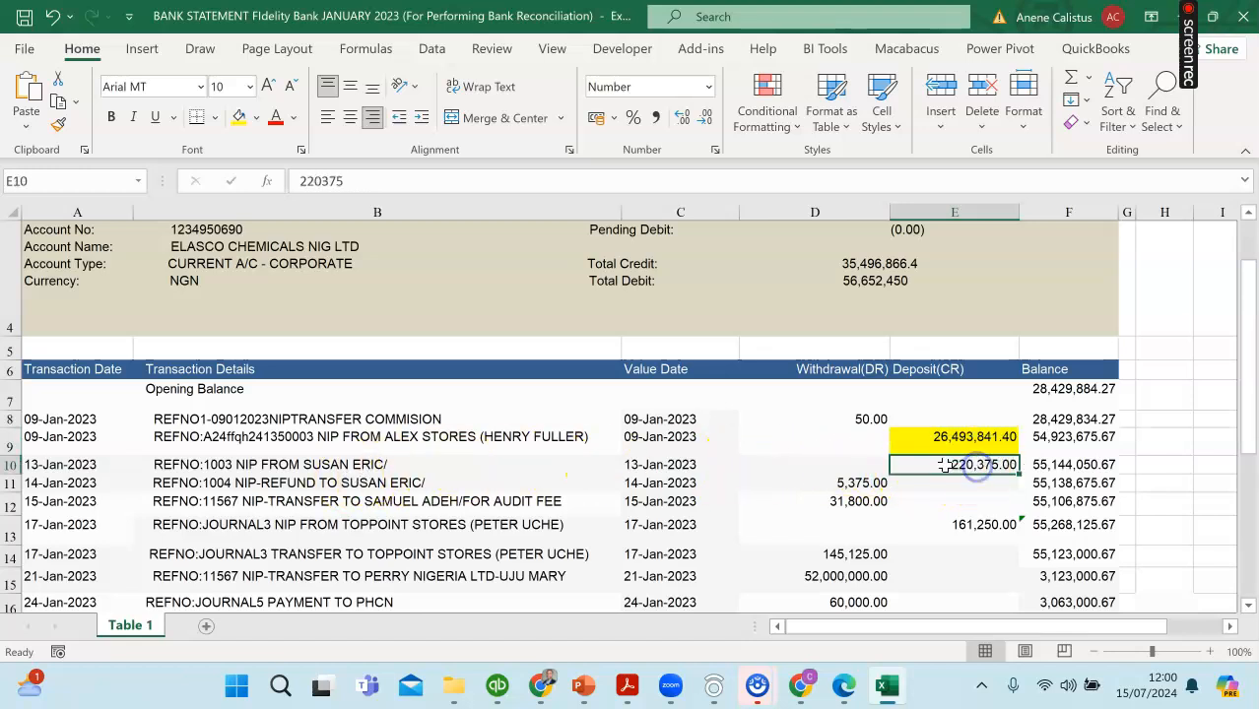
click(239, 117)
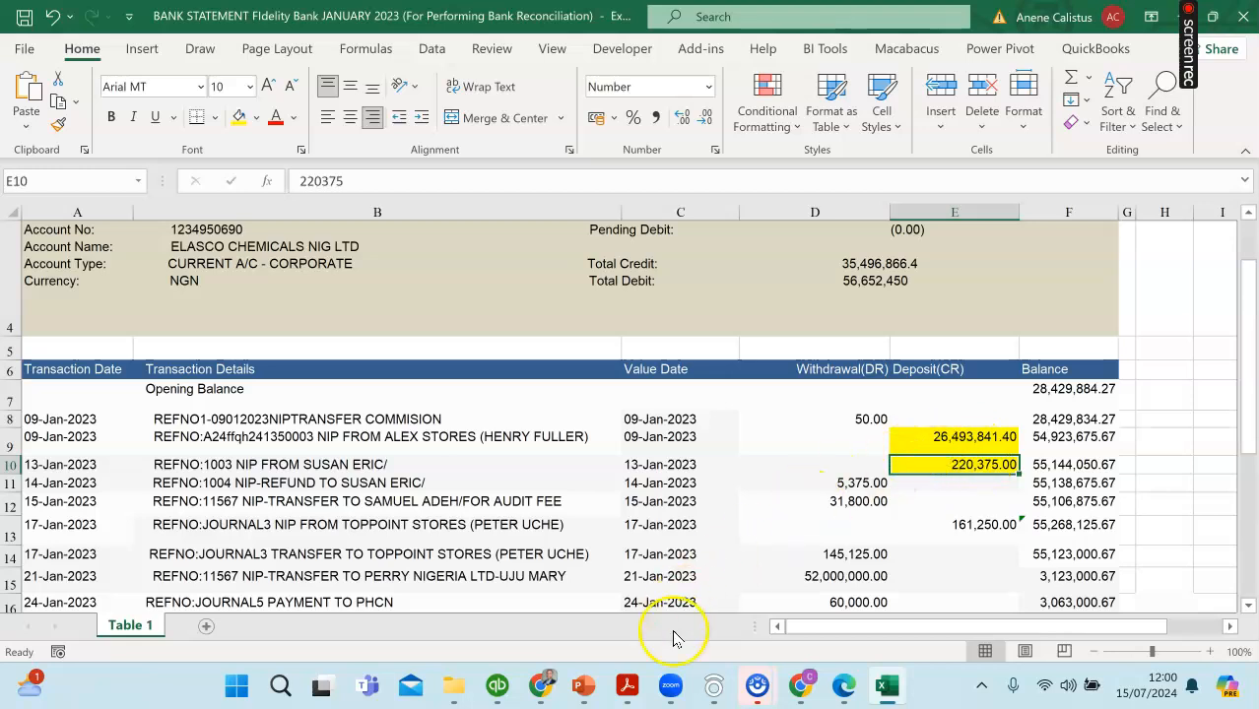
click(557, 688)
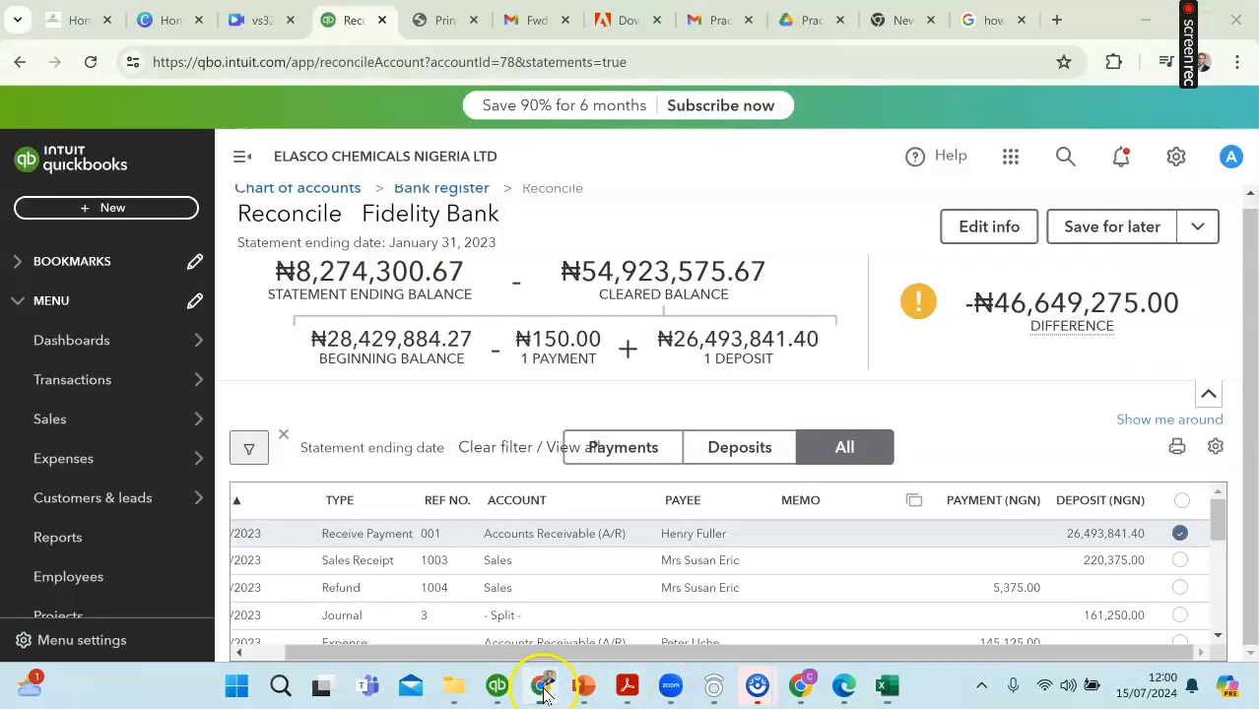
click(1181, 560)
Step: Highlight the 14-Jan-2023 refund withdrawal of 5,375.00 in yellow in the Excel statement and mark refund 1004 as cleared in QuickBooks
scroll(886, 568, down, 2)
scroll(923, 557, up, 1)
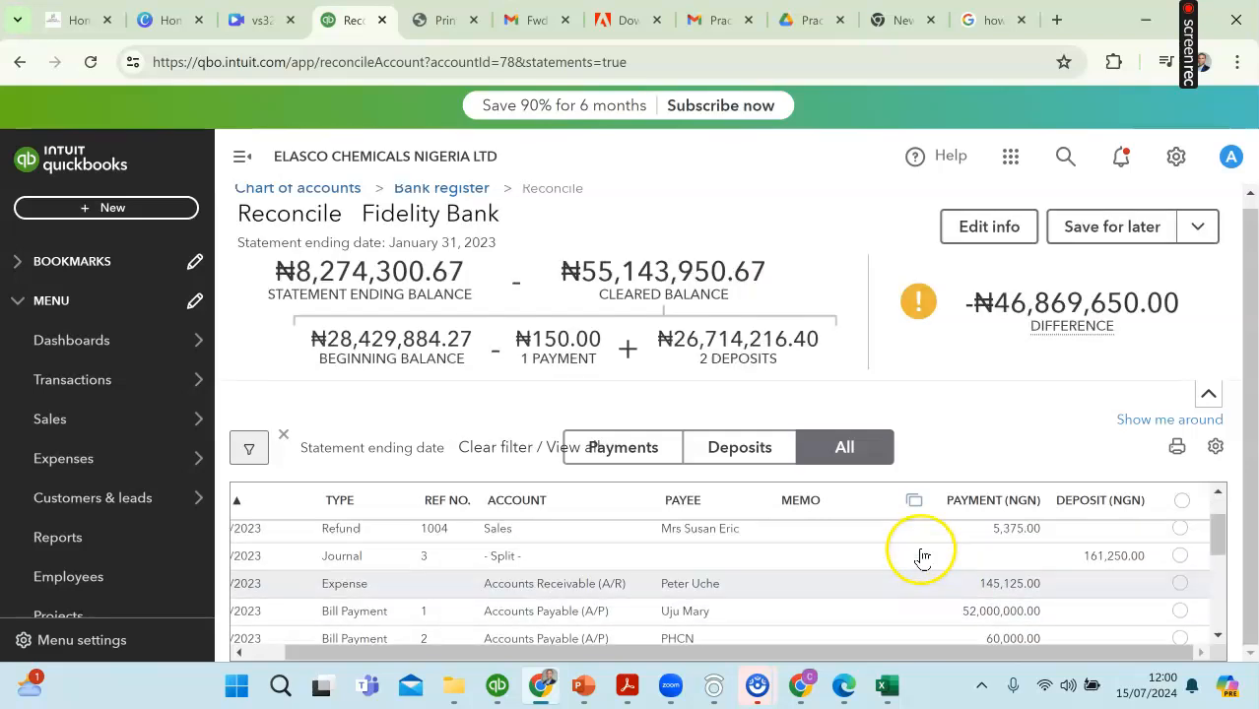
scroll(923, 558, up, 1)
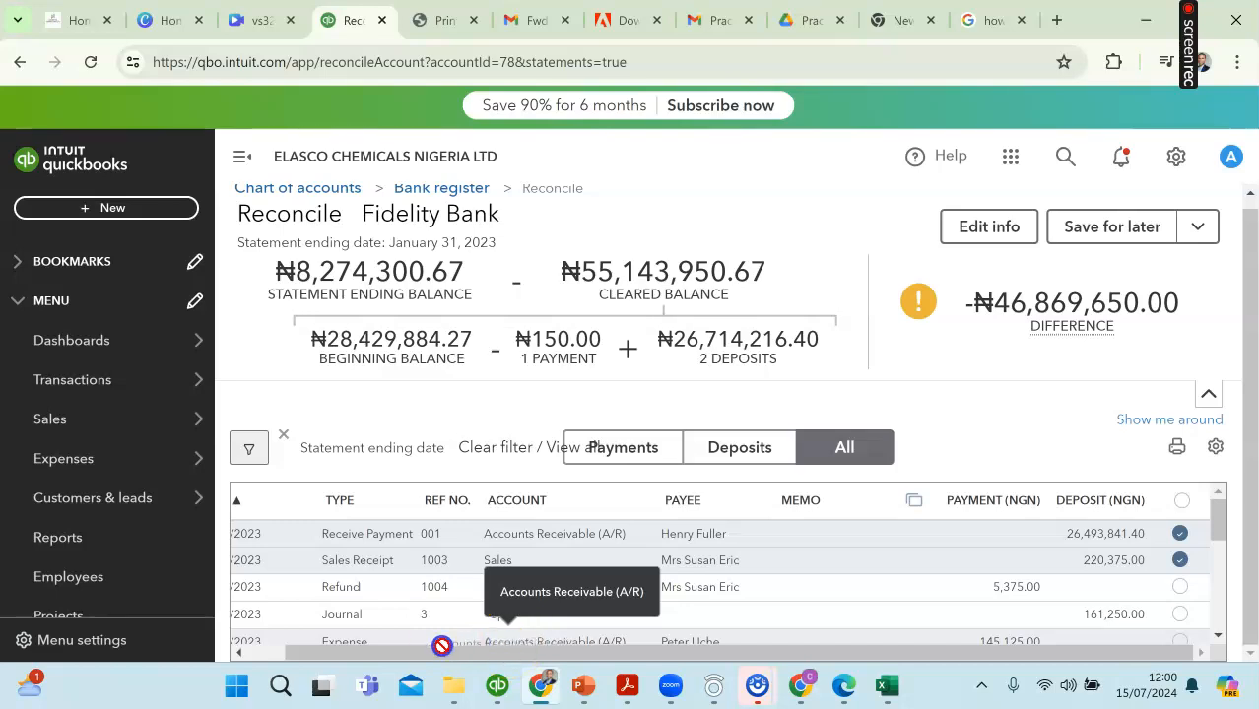
scroll(441, 645, down, 2)
scroll(678, 584, up, 2)
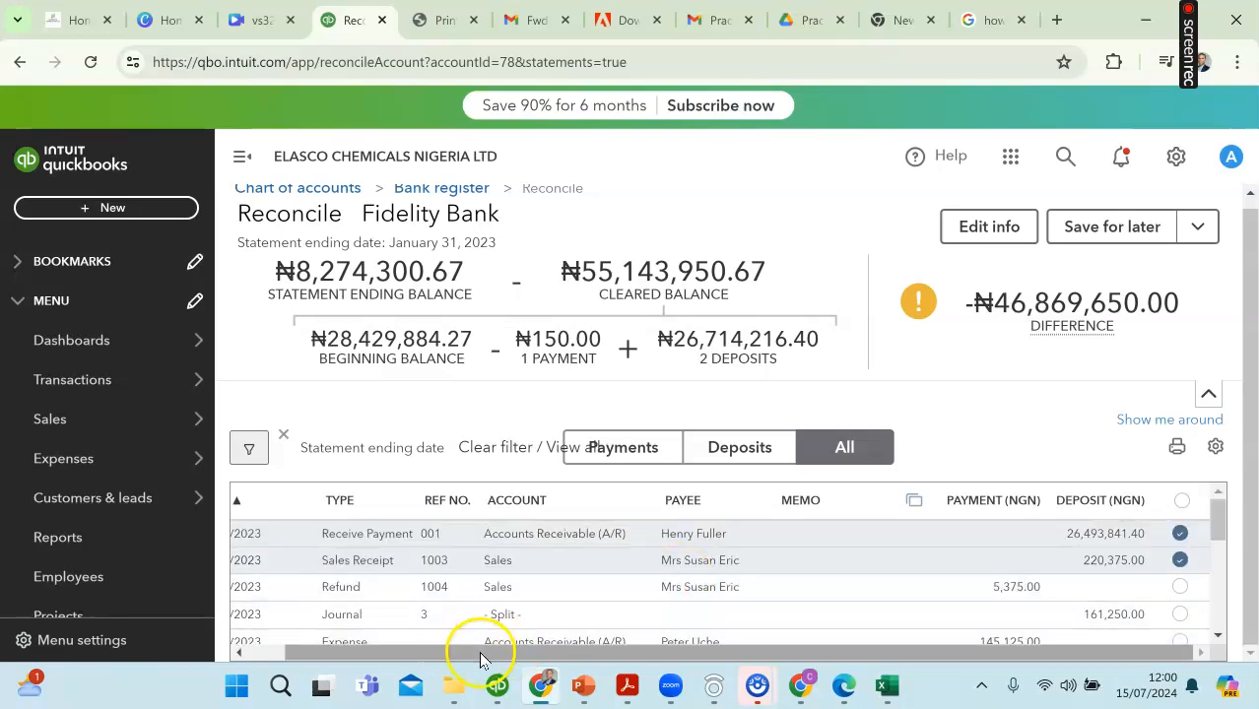
drag(481, 659, 436, 652)
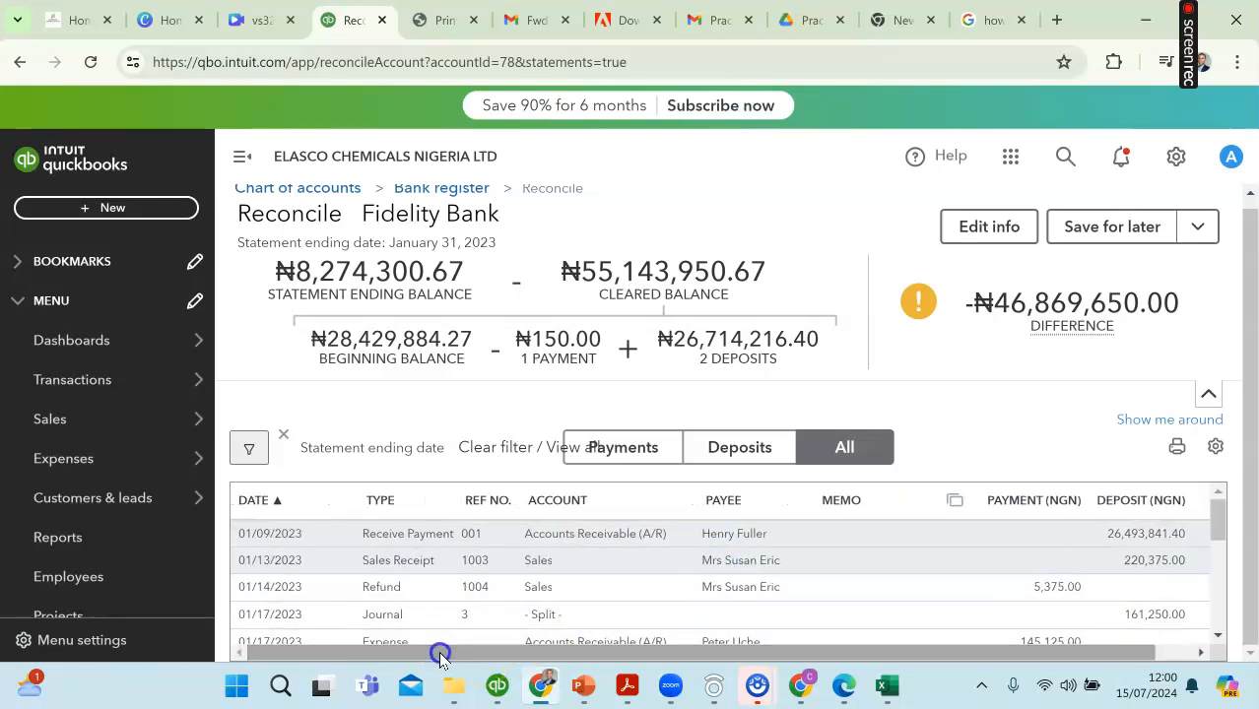
click(887, 687)
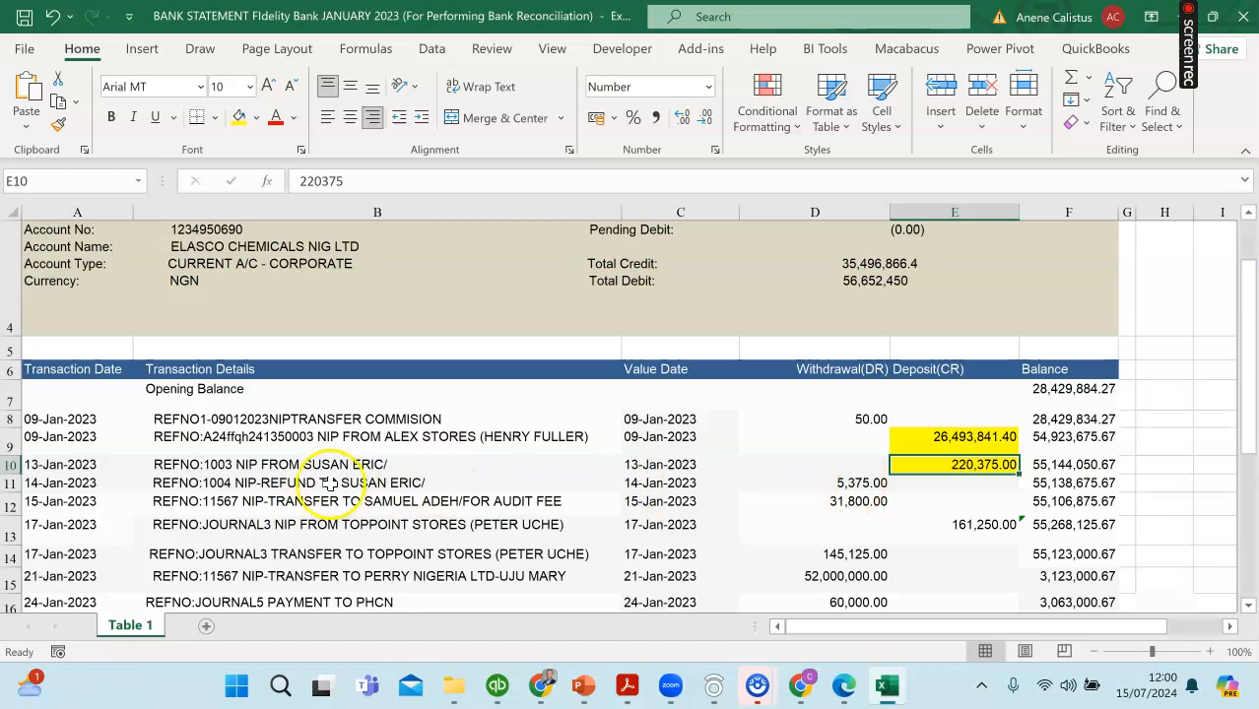
click(865, 485)
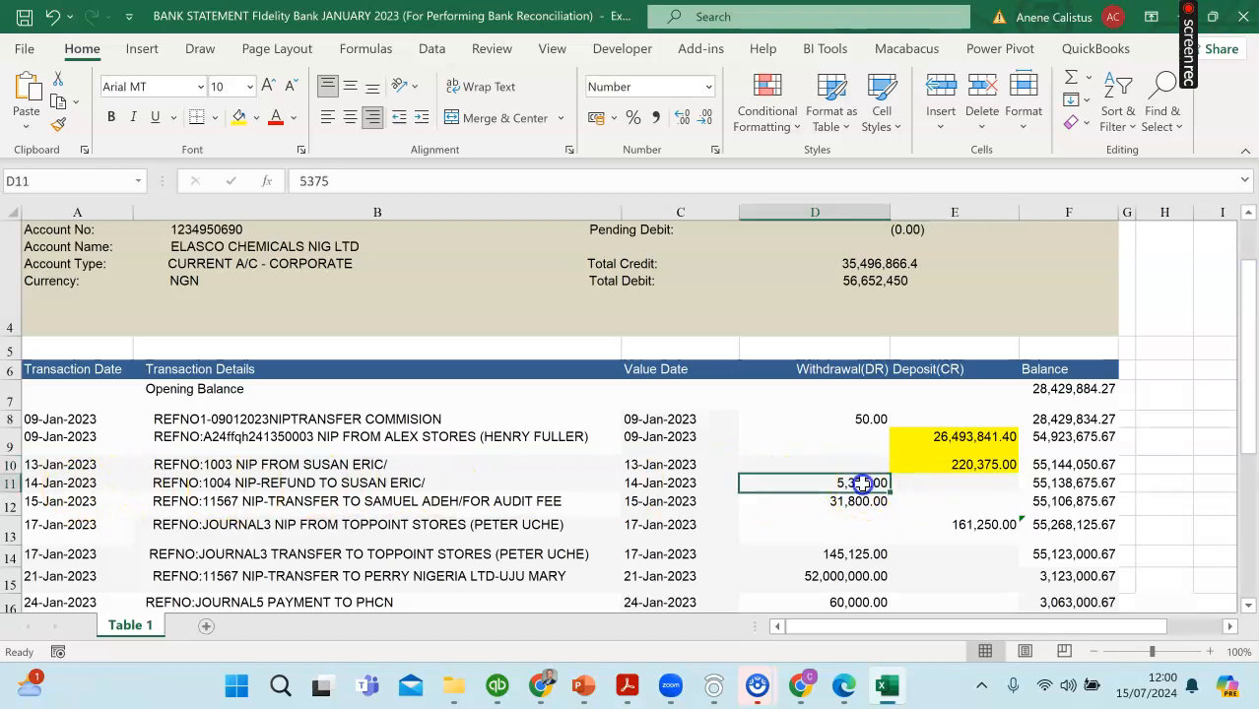
click(238, 120)
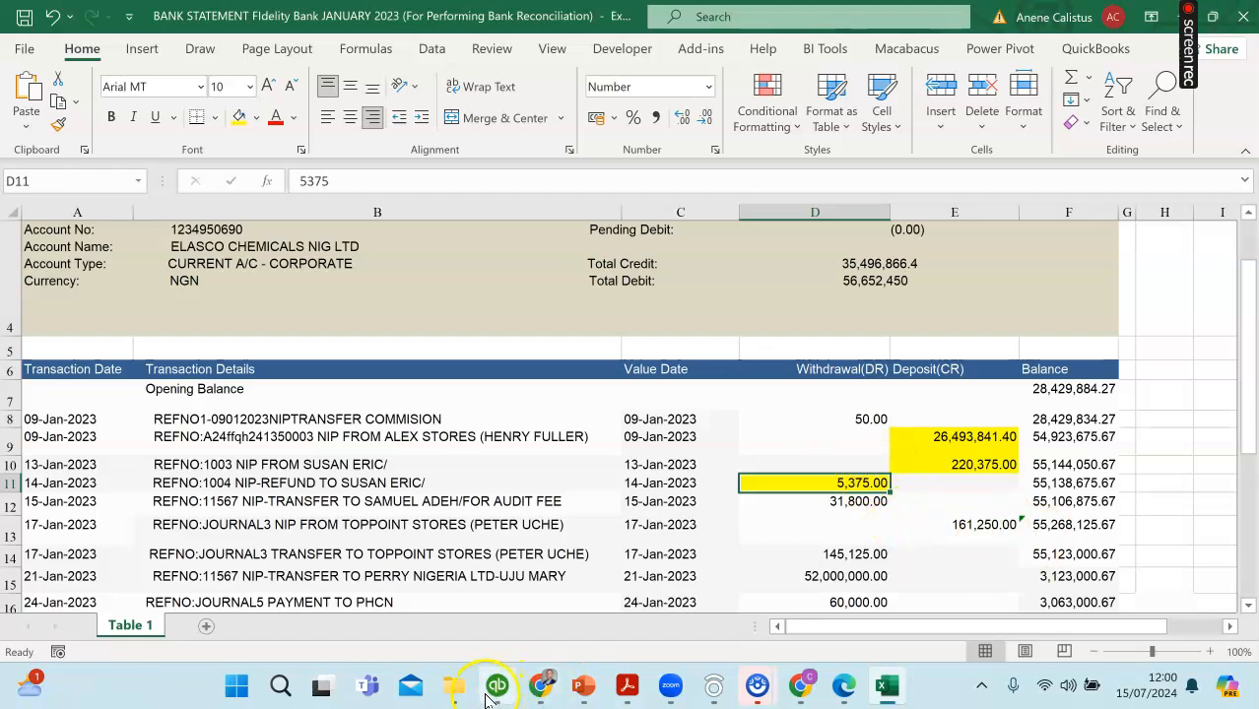
click(541, 687)
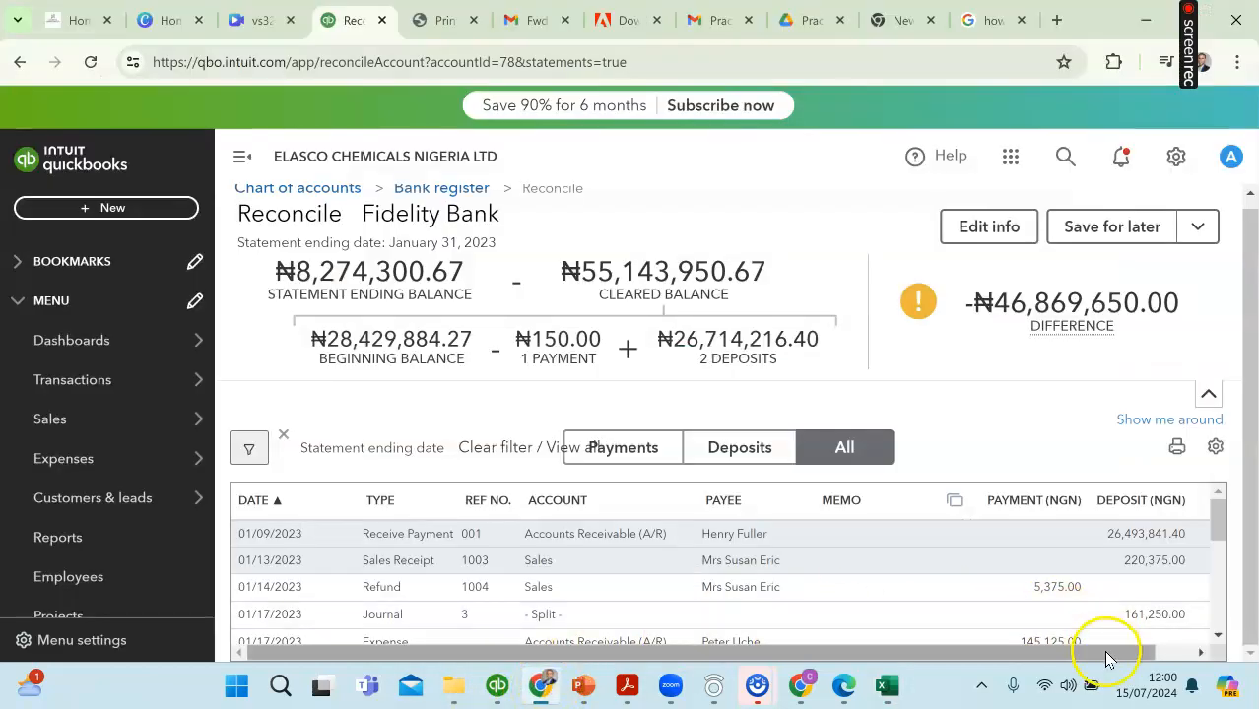
drag(1105, 658, 1147, 658)
click(1179, 586)
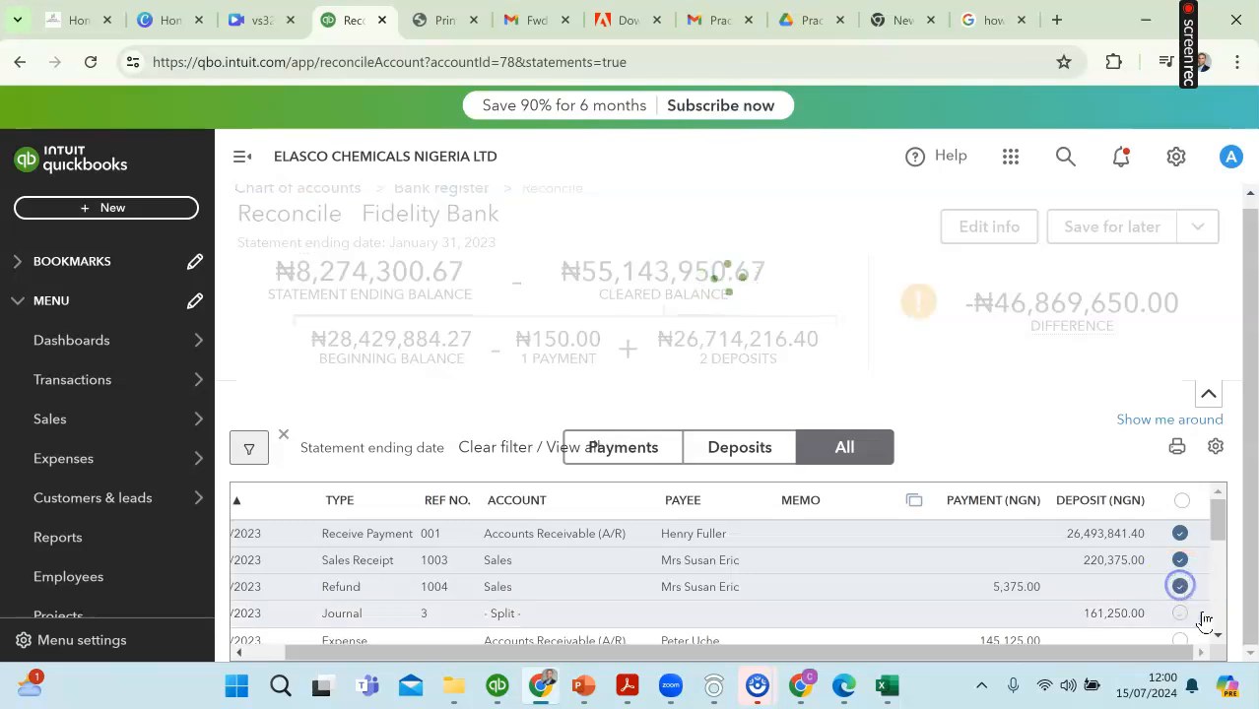
Step: Highlight the 17-Jan-2023 deposit of 161,250.00 in yellow in the Excel statement and mark journal 3 as cleared in QuickBooks
scroll(1214, 639, down, 3)
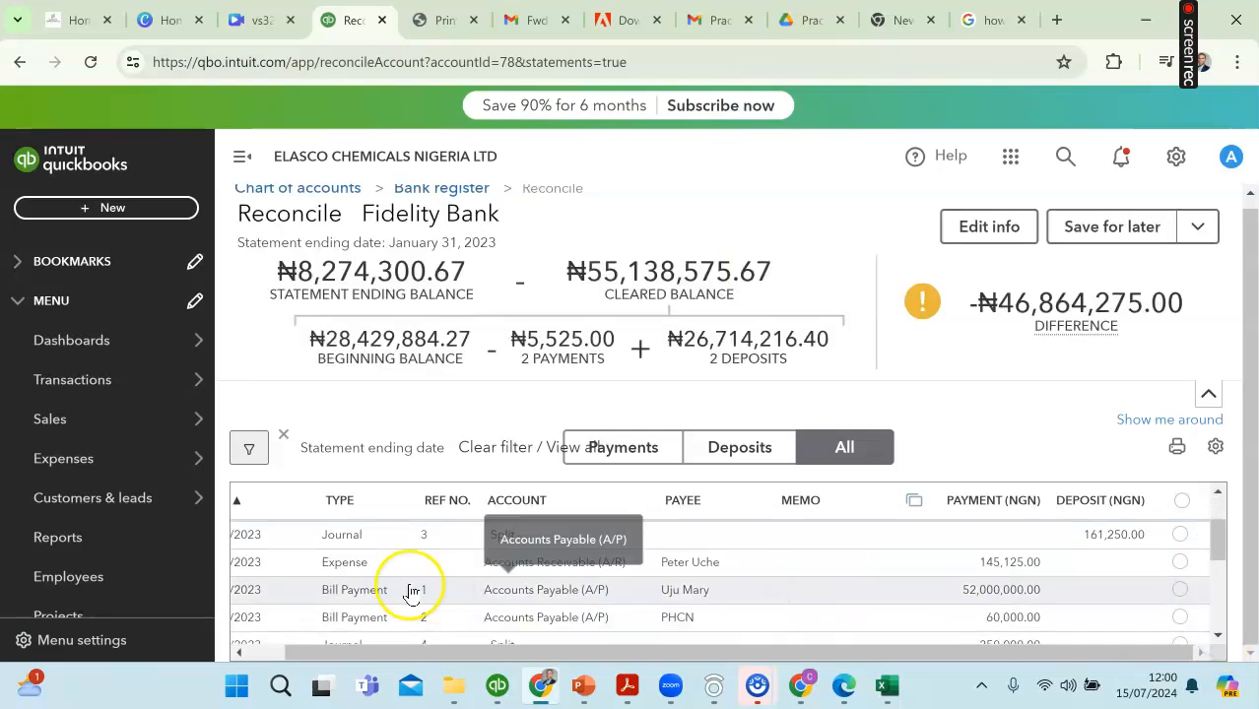
drag(379, 654, 344, 655)
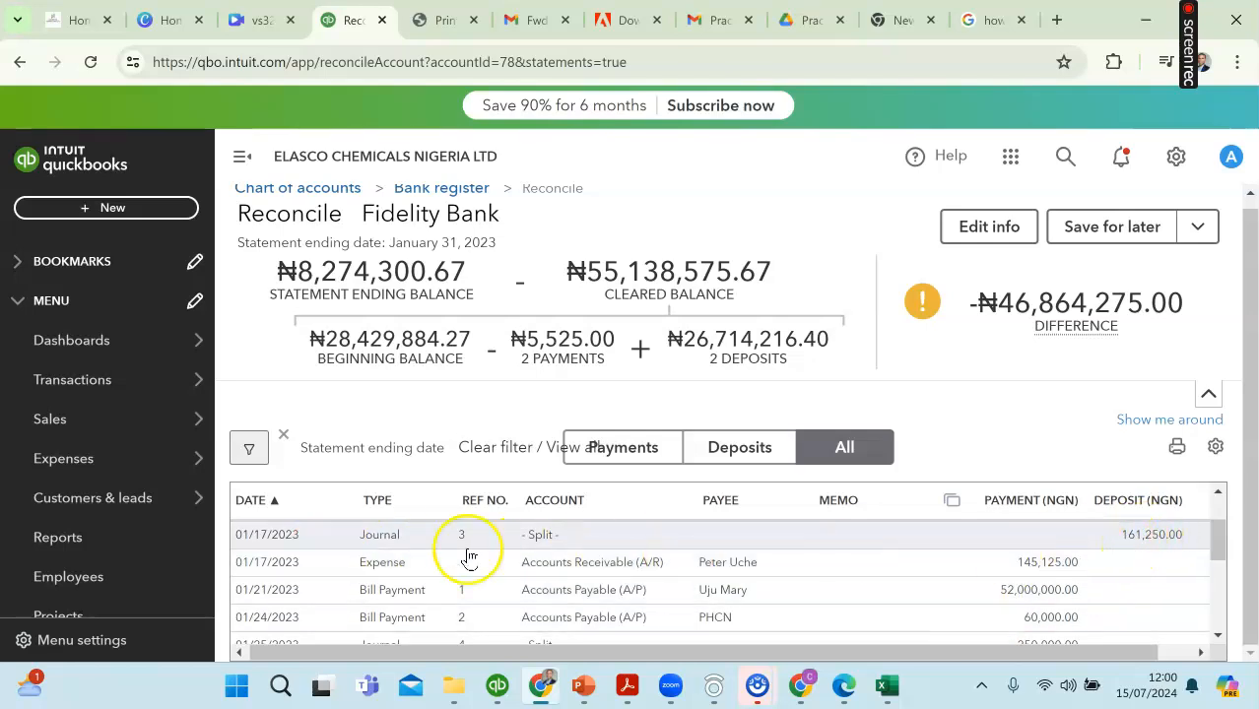
click(886, 686)
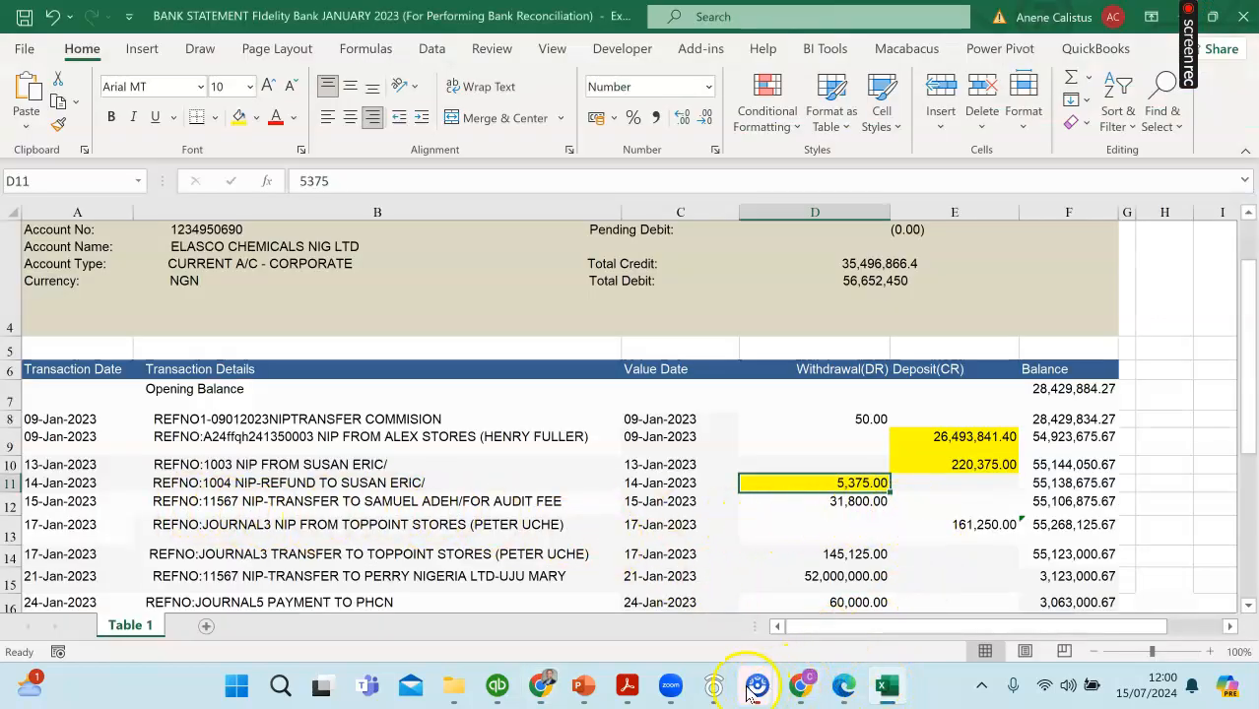
click(956, 525)
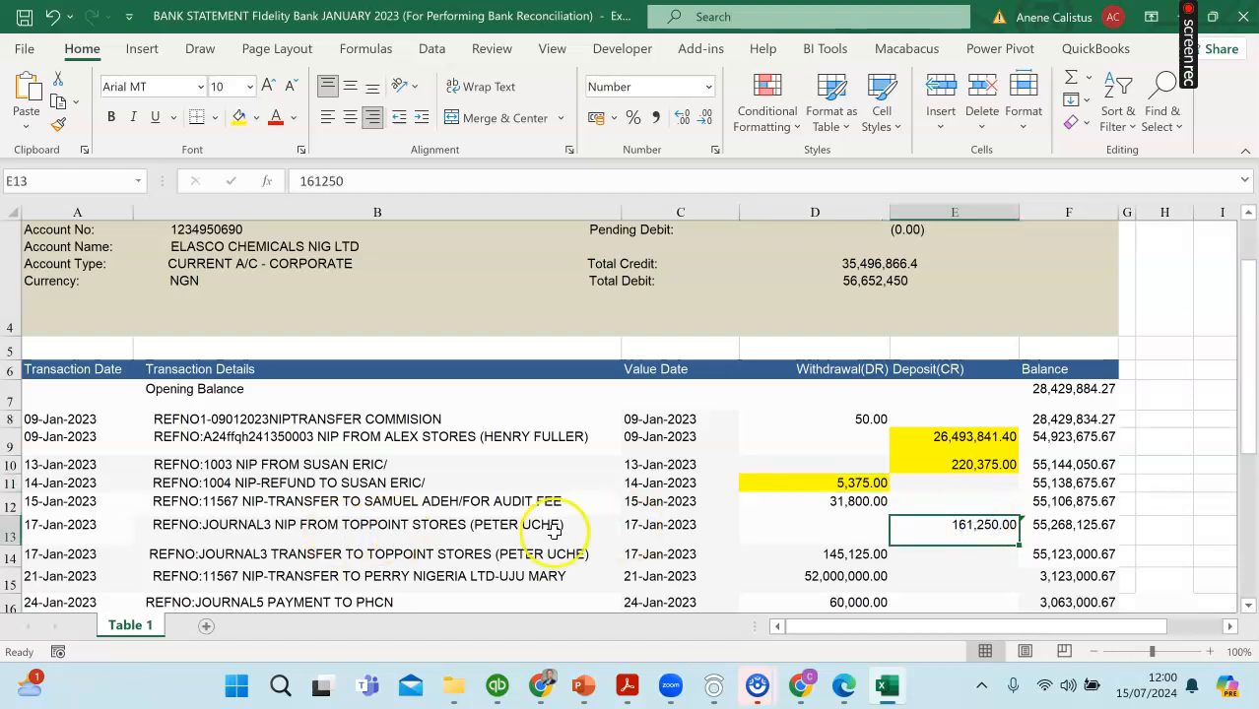
click(239, 119)
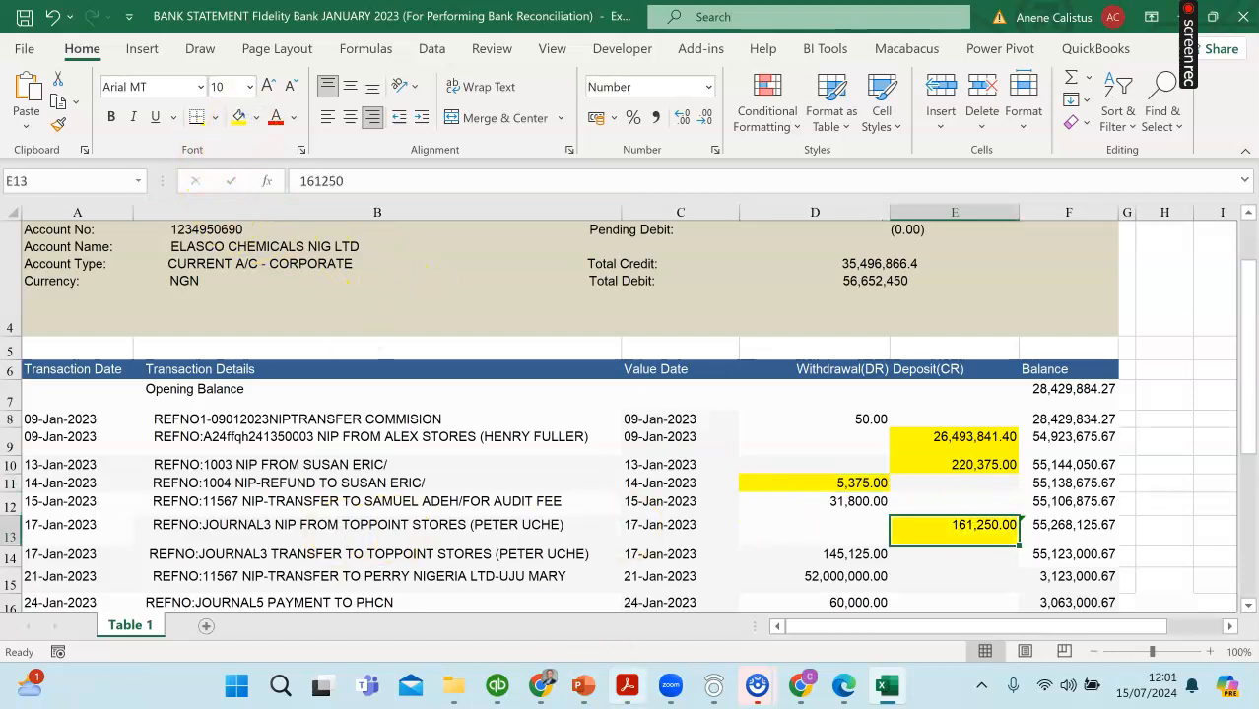
click(532, 694)
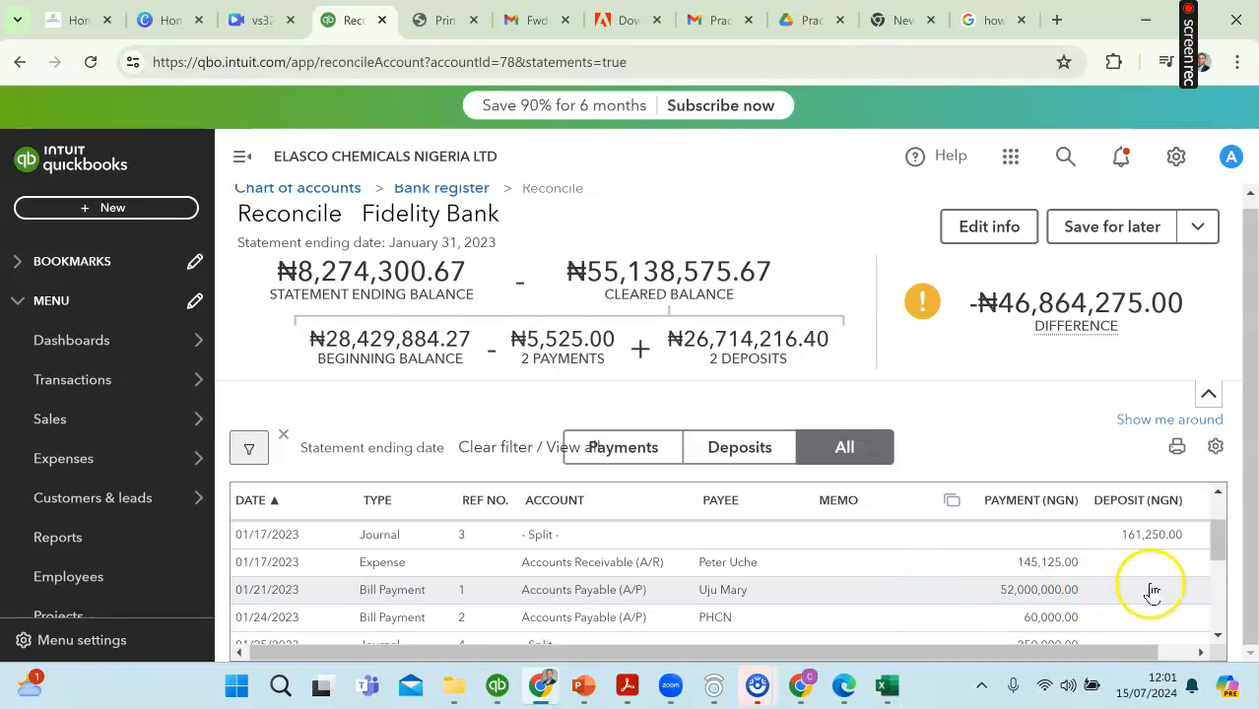
drag(1152, 652, 1182, 654)
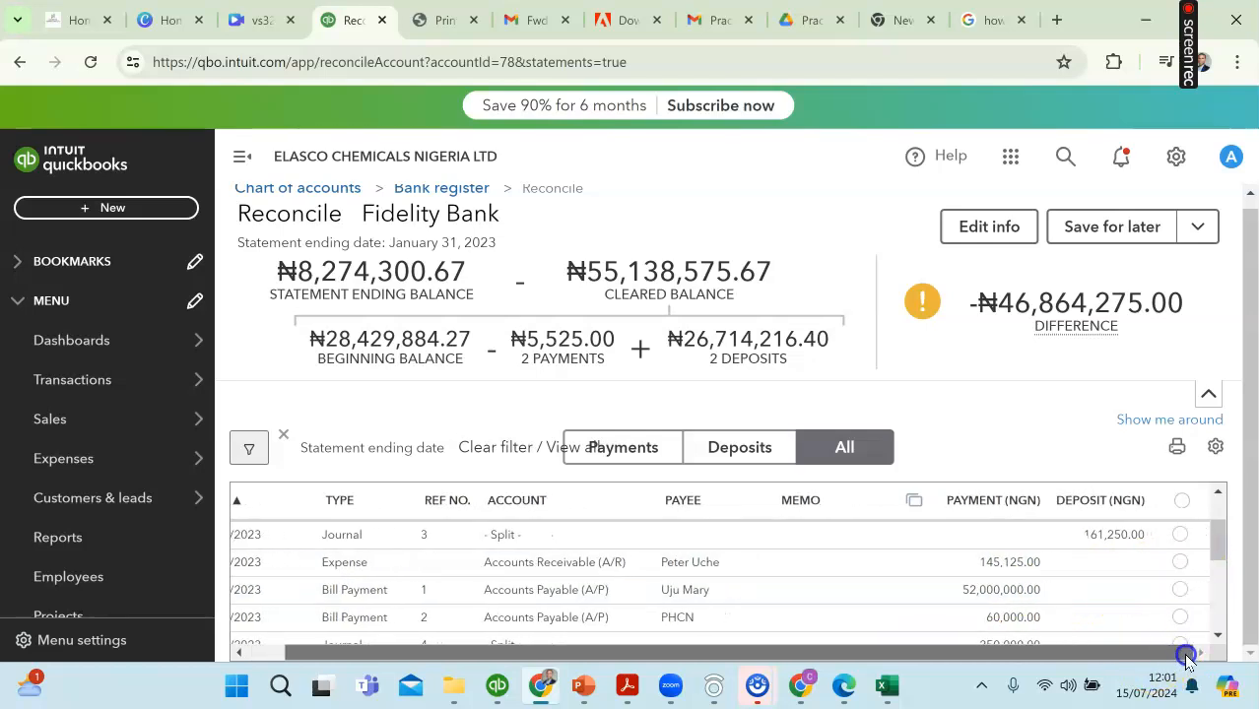
click(1182, 536)
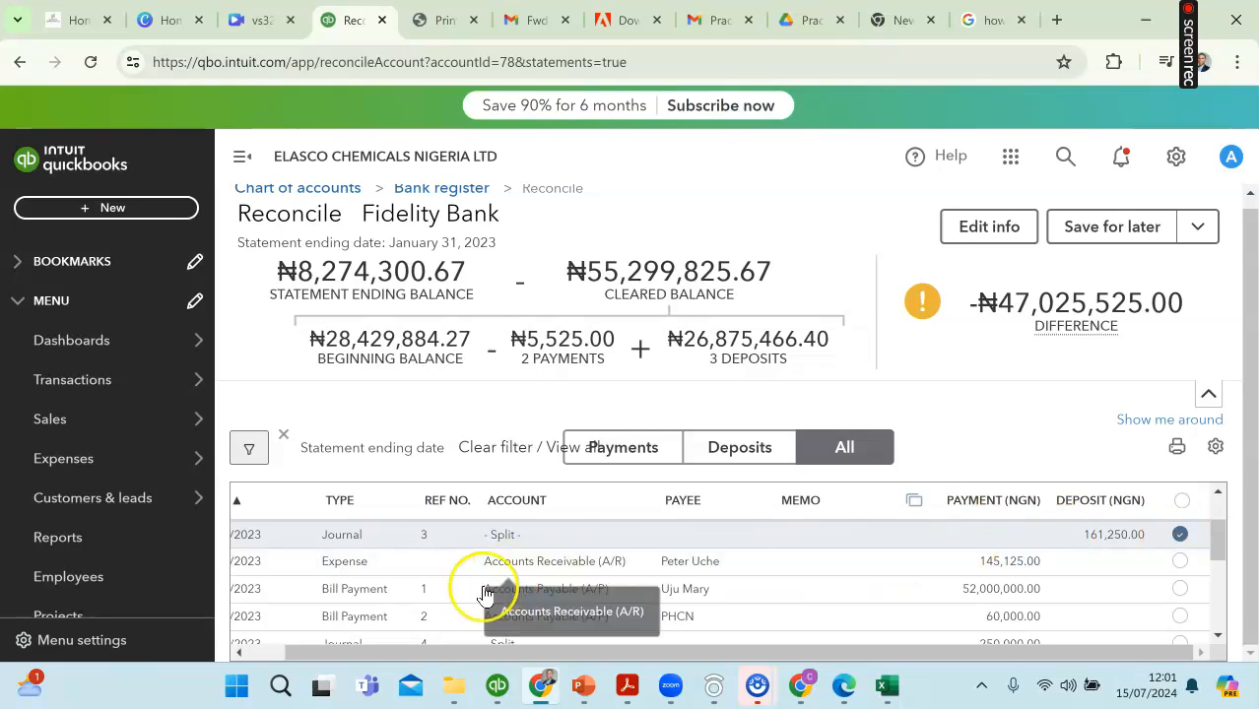
Step: Highlight the 17-Jan-2023 withdrawal of 145,125.00 in yellow in the Excel statement and mark the matching expense as cleared in QuickBooks
drag(468, 652, 366, 642)
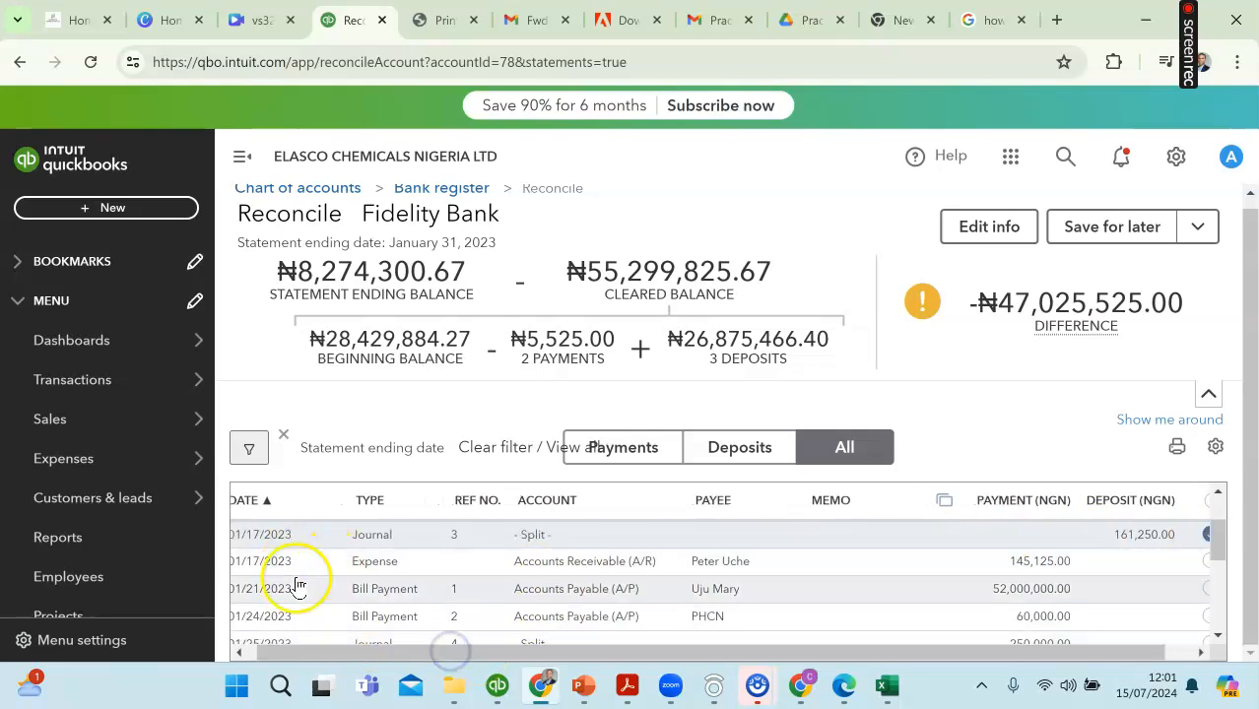
drag(290, 652, 272, 652)
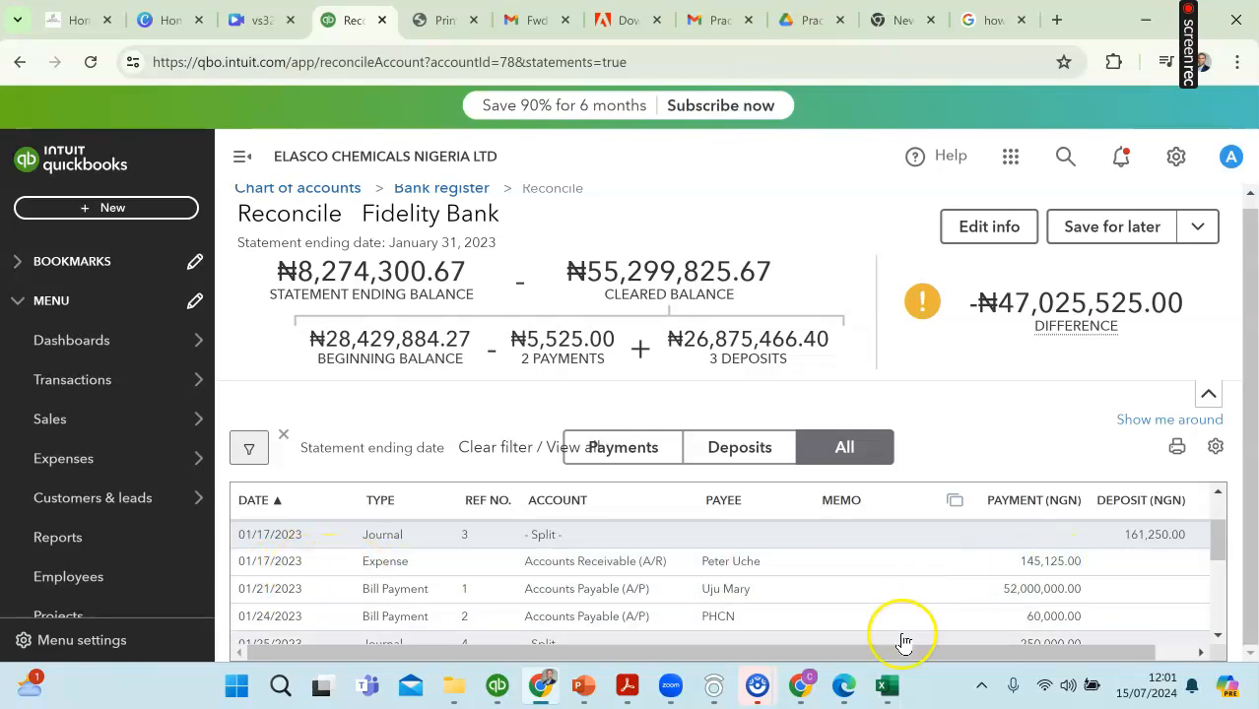
click(888, 683)
click(857, 553)
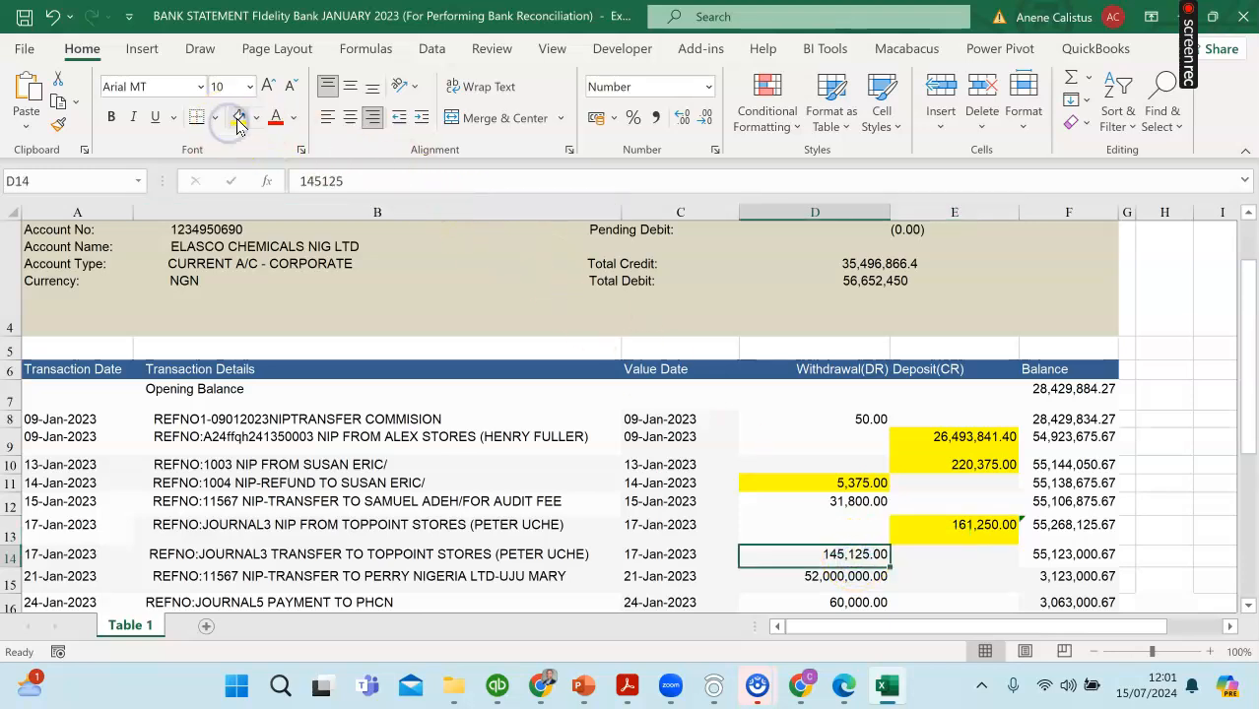
click(542, 689)
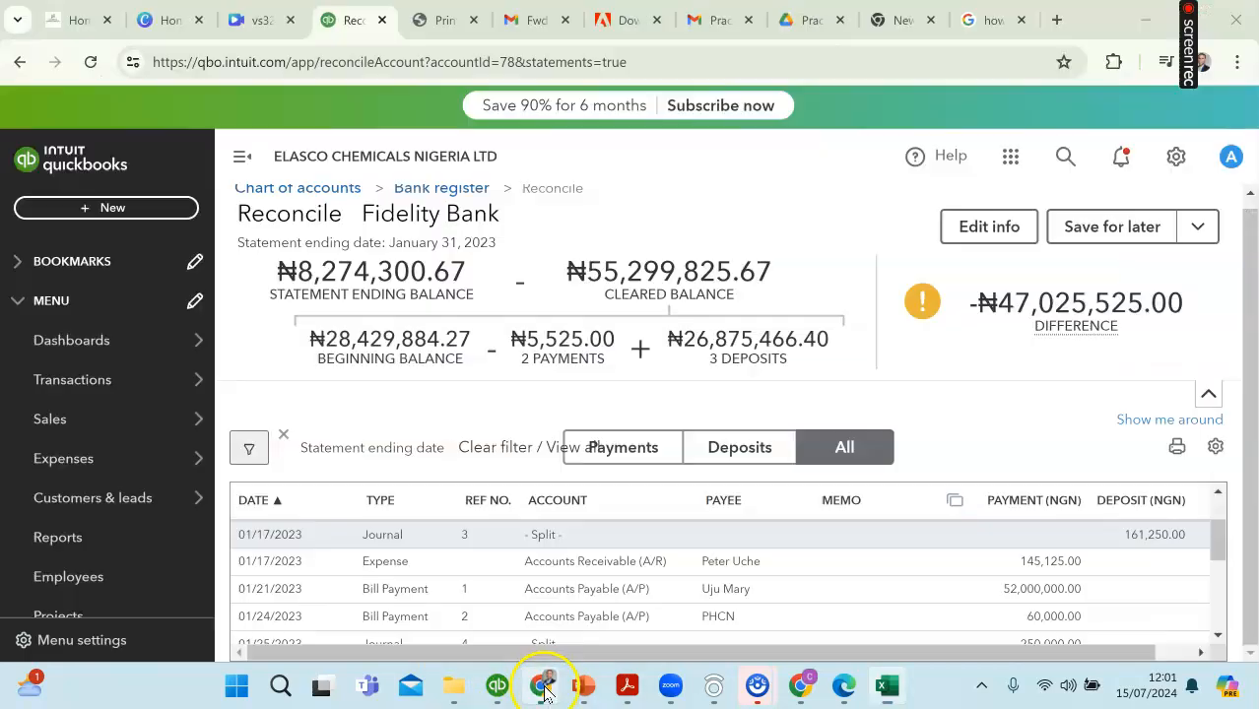
scroll(728, 546, down, 2)
scroll(894, 581, up, 3)
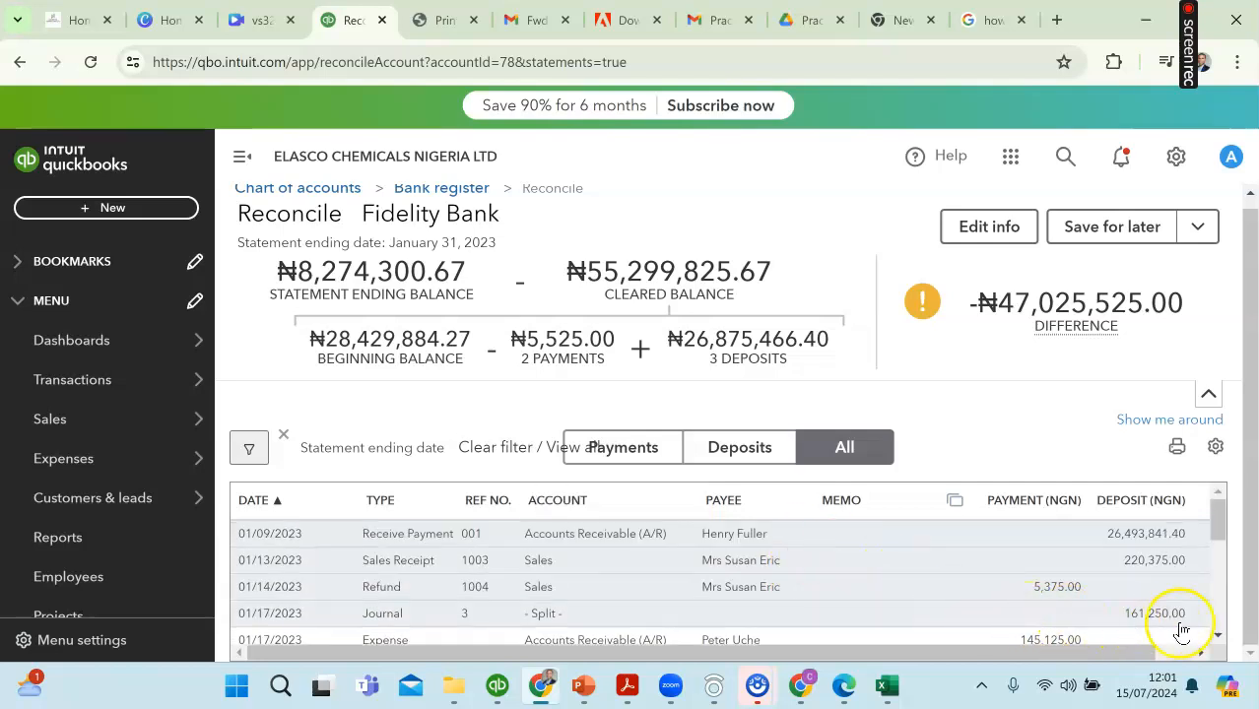
scroll(1221, 638, down, 2)
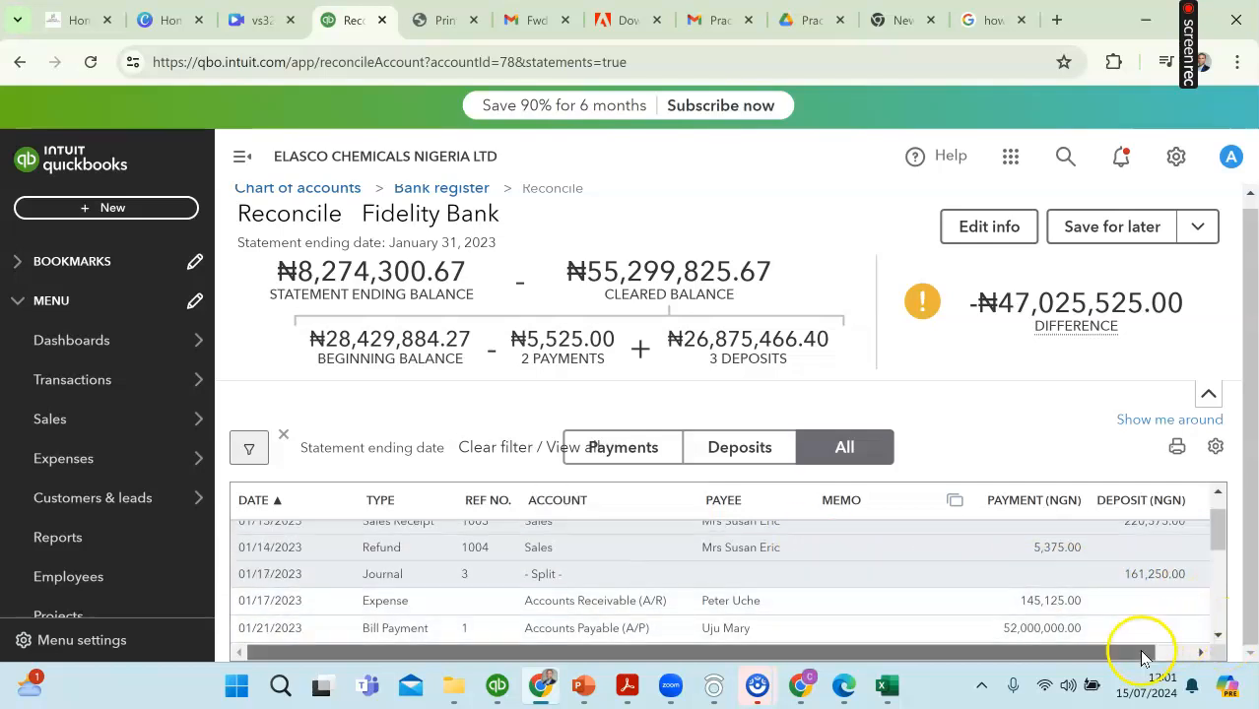
drag(1147, 652, 1192, 652)
click(1178, 627)
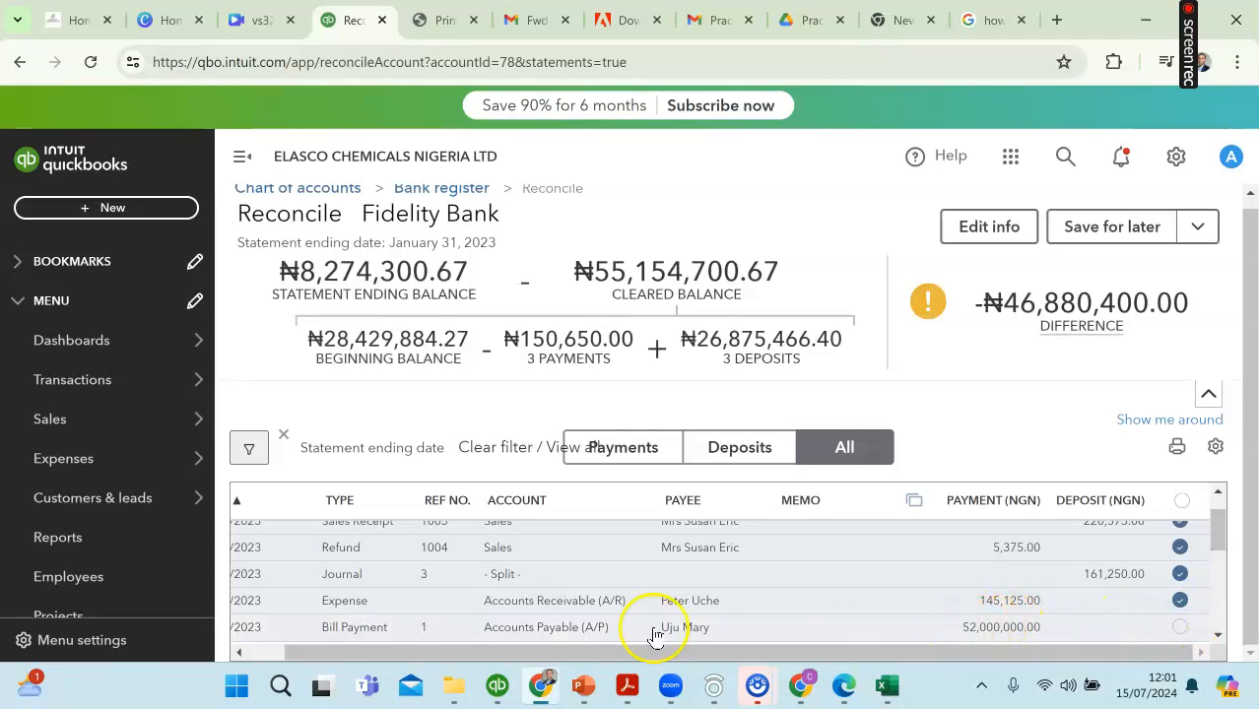
Step: Highlight the 21-Jan-2023 withdrawal of 52,000,000.00 in yellow in the Excel statement and mark bill payment 1 as cleared in QuickBooks
drag(315, 652, 276, 652)
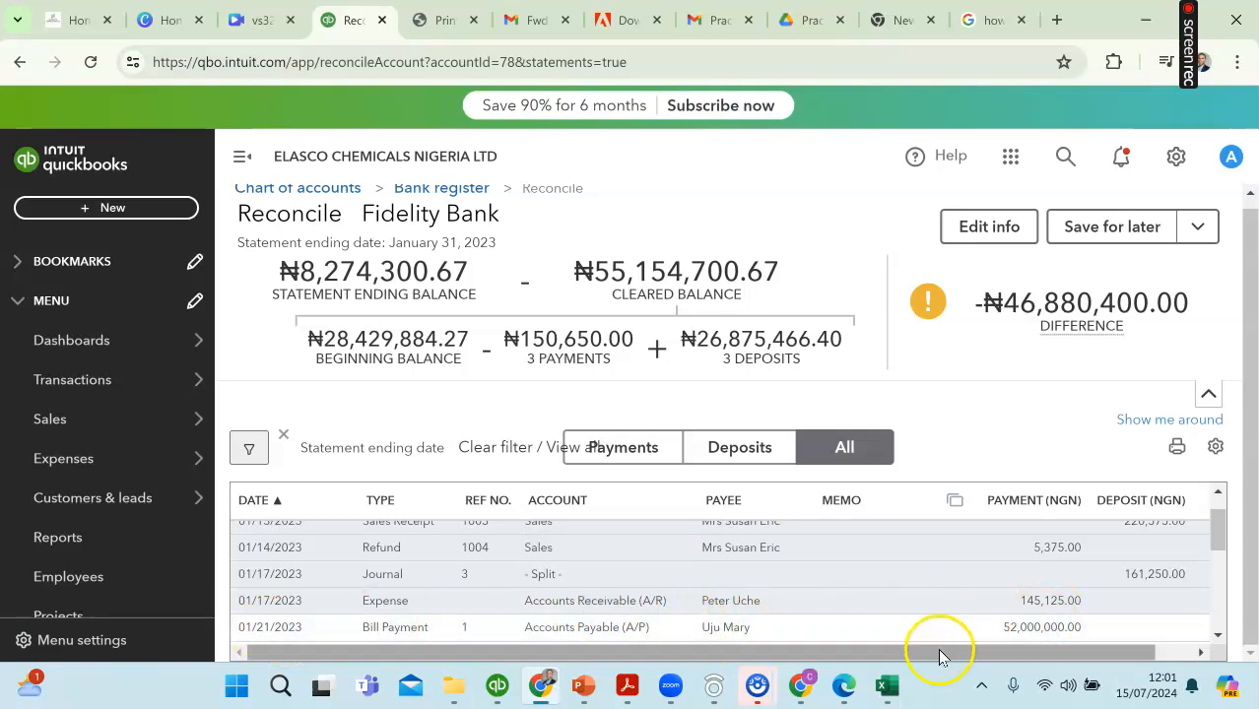
click(887, 684)
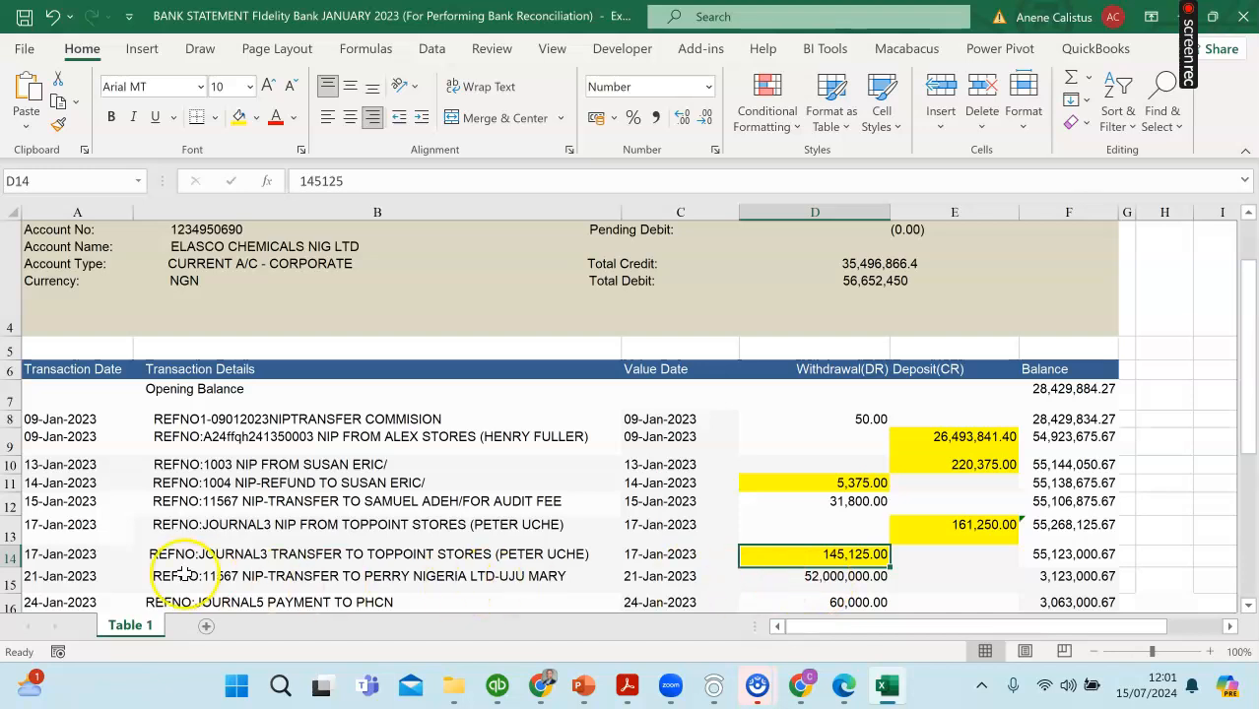
click(847, 580)
click(238, 120)
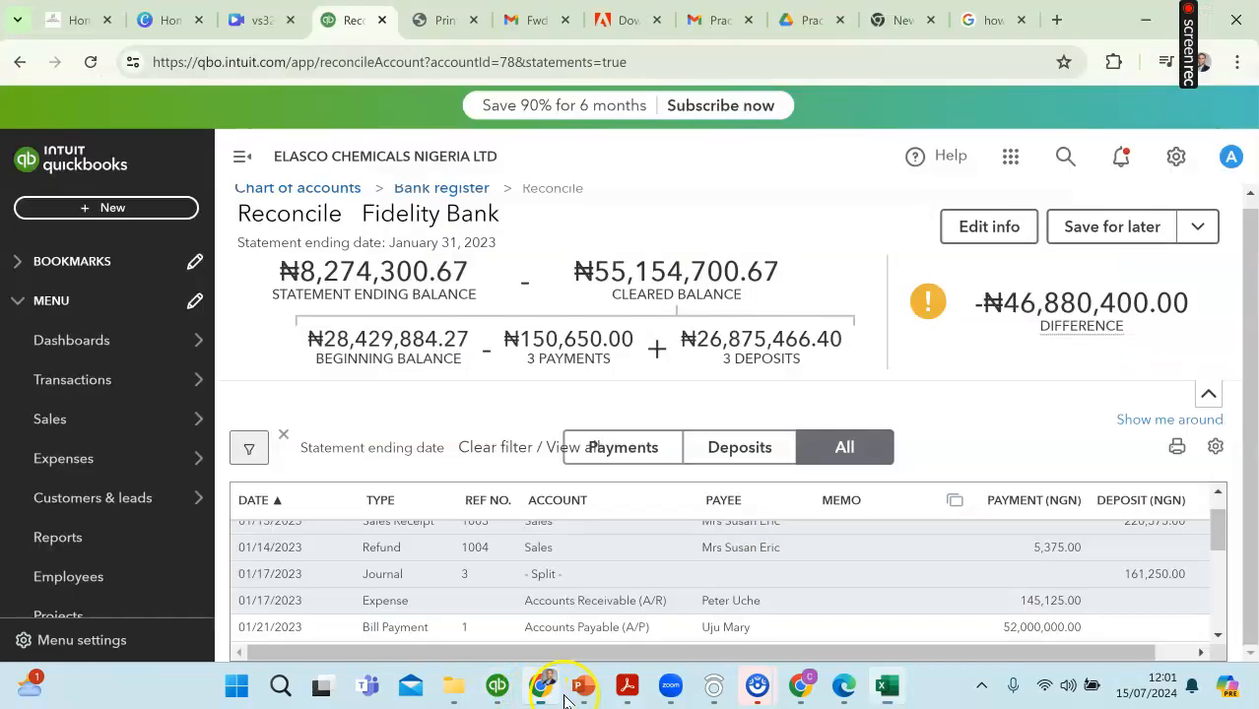
click(541, 687)
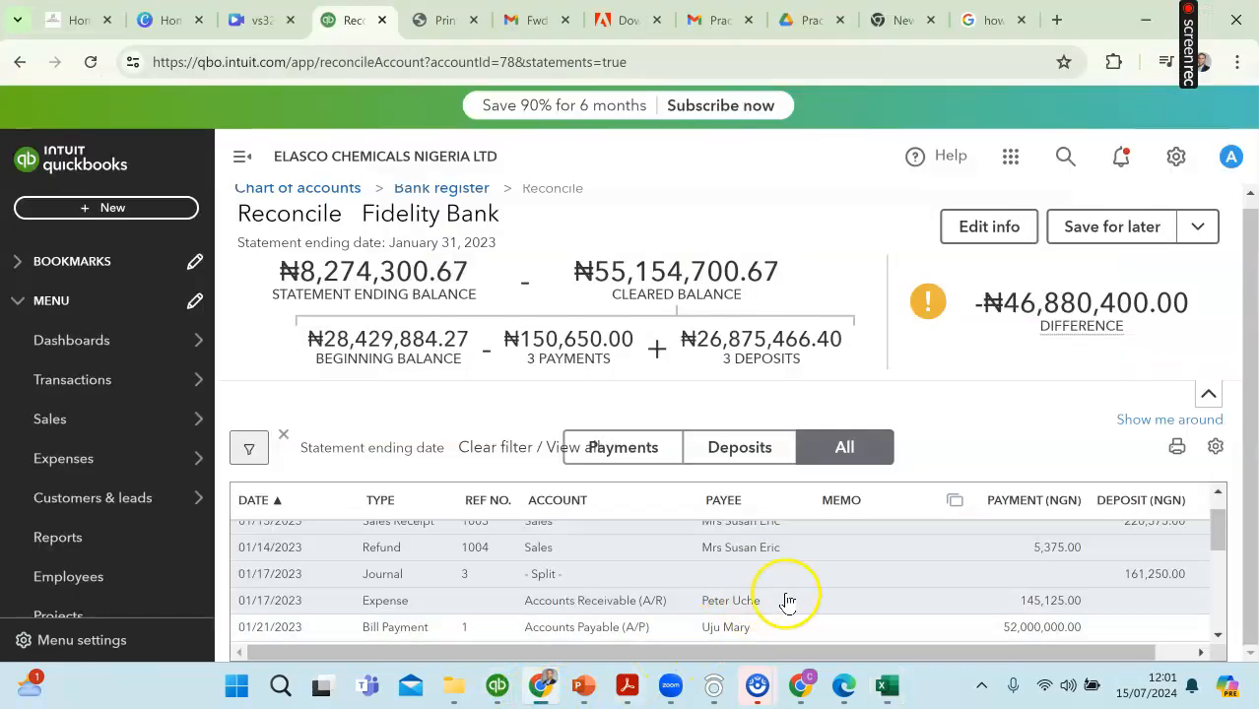
scroll(837, 600, down, 1)
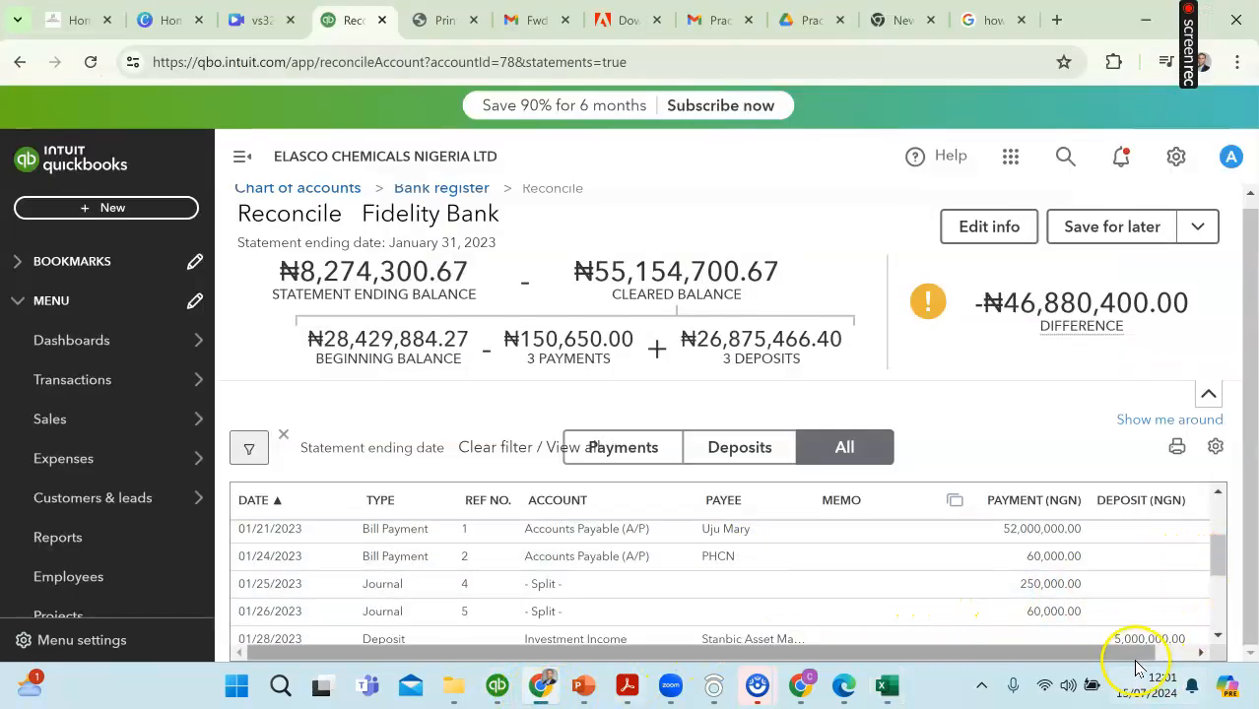
scroll(1138, 660, right, 2)
click(1180, 529)
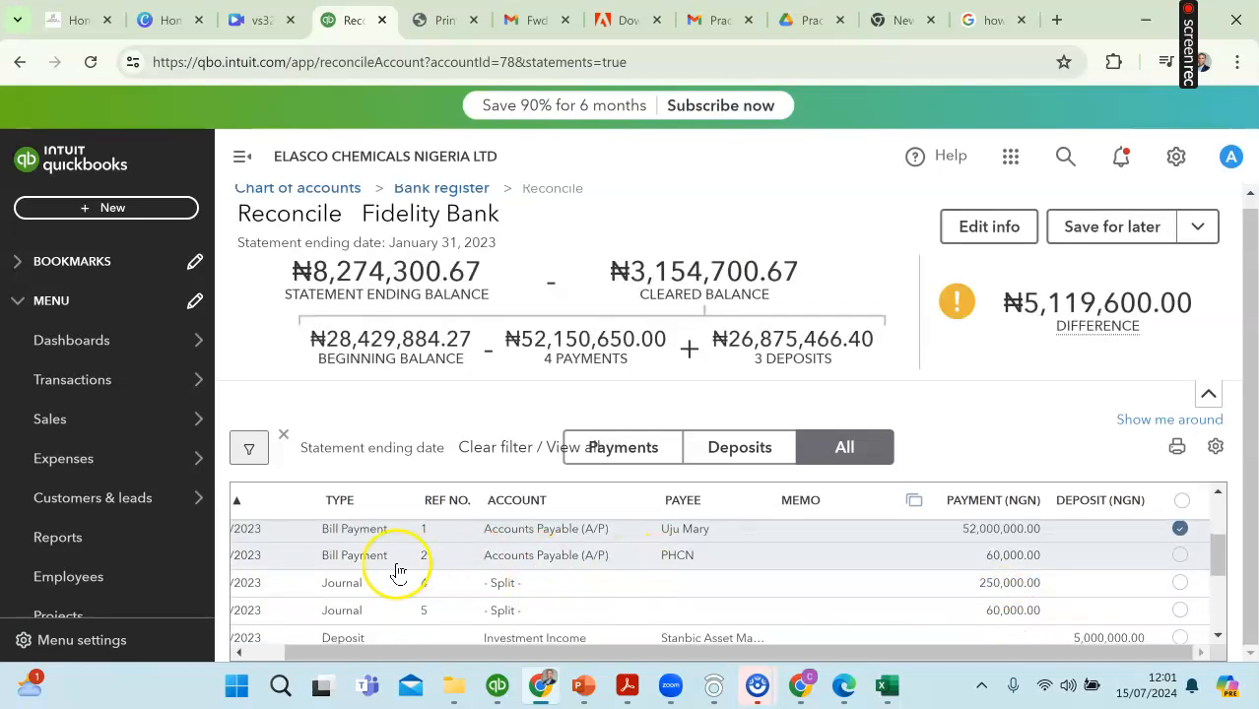
Step: Highlight the 24-Jan-2023 PHCN withdrawal of 60,000.00 in yellow in the Excel statement
drag(326, 652, 285, 652)
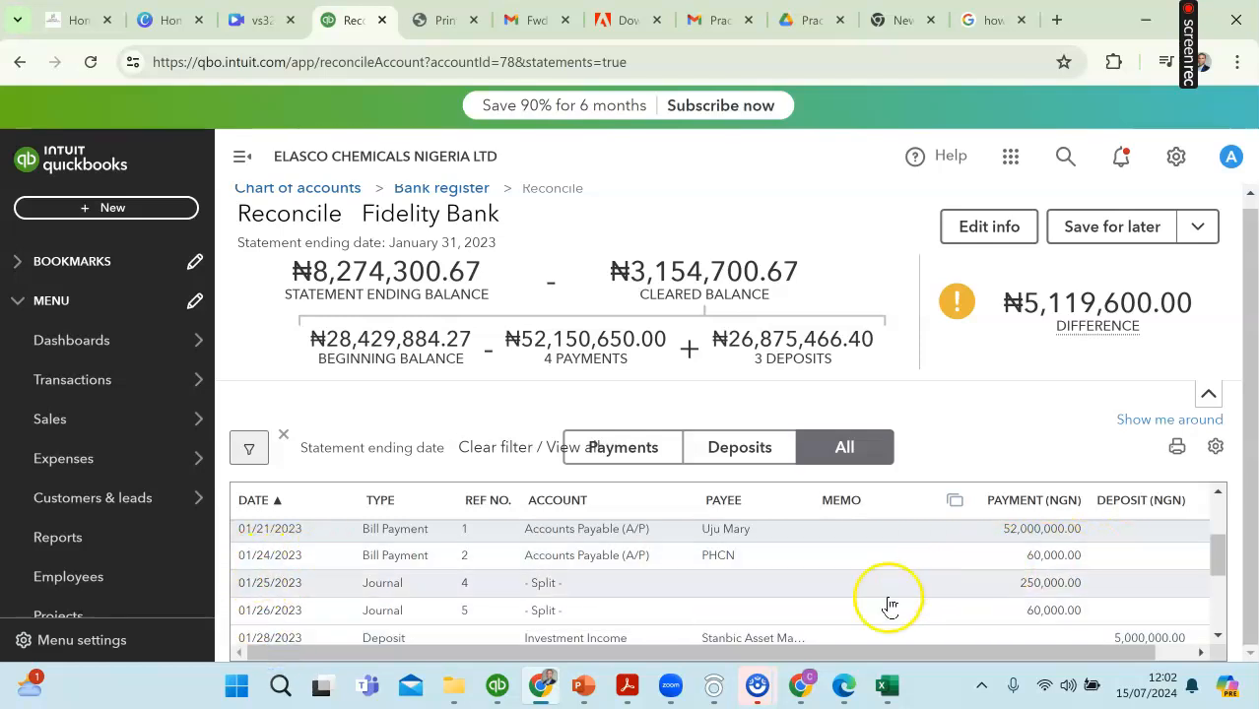
click(882, 696)
click(883, 696)
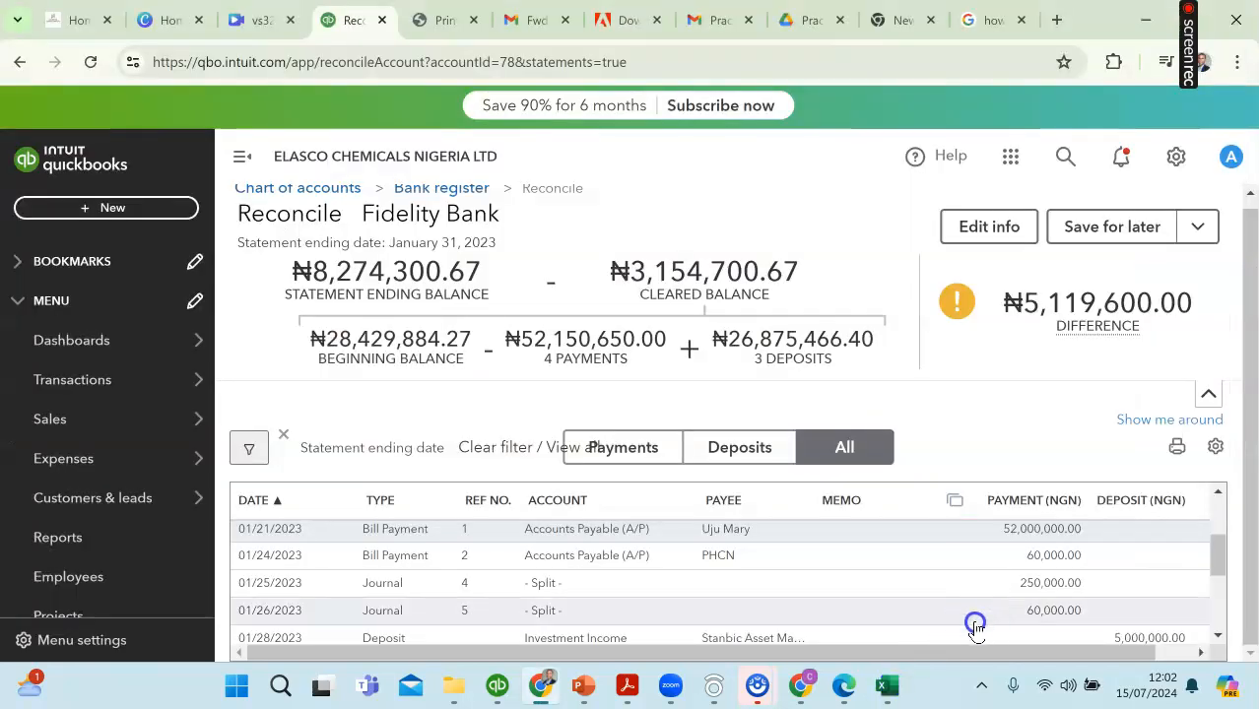
click(441, 607)
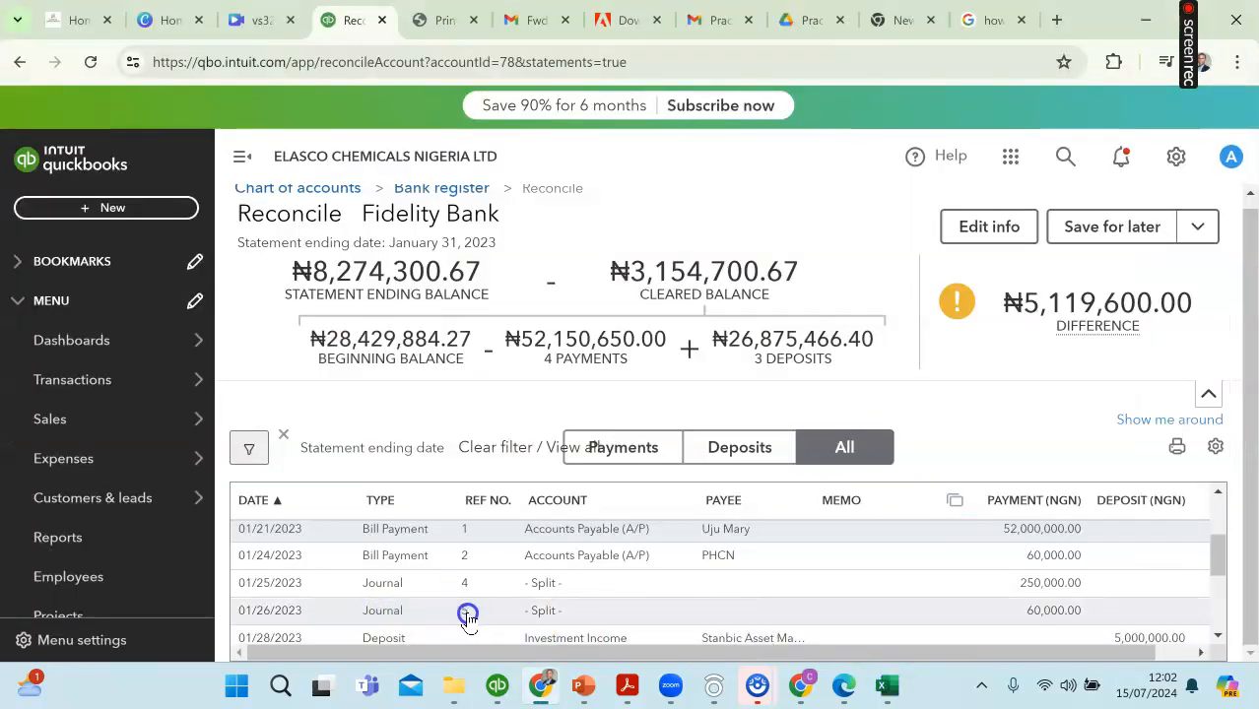
click(889, 690)
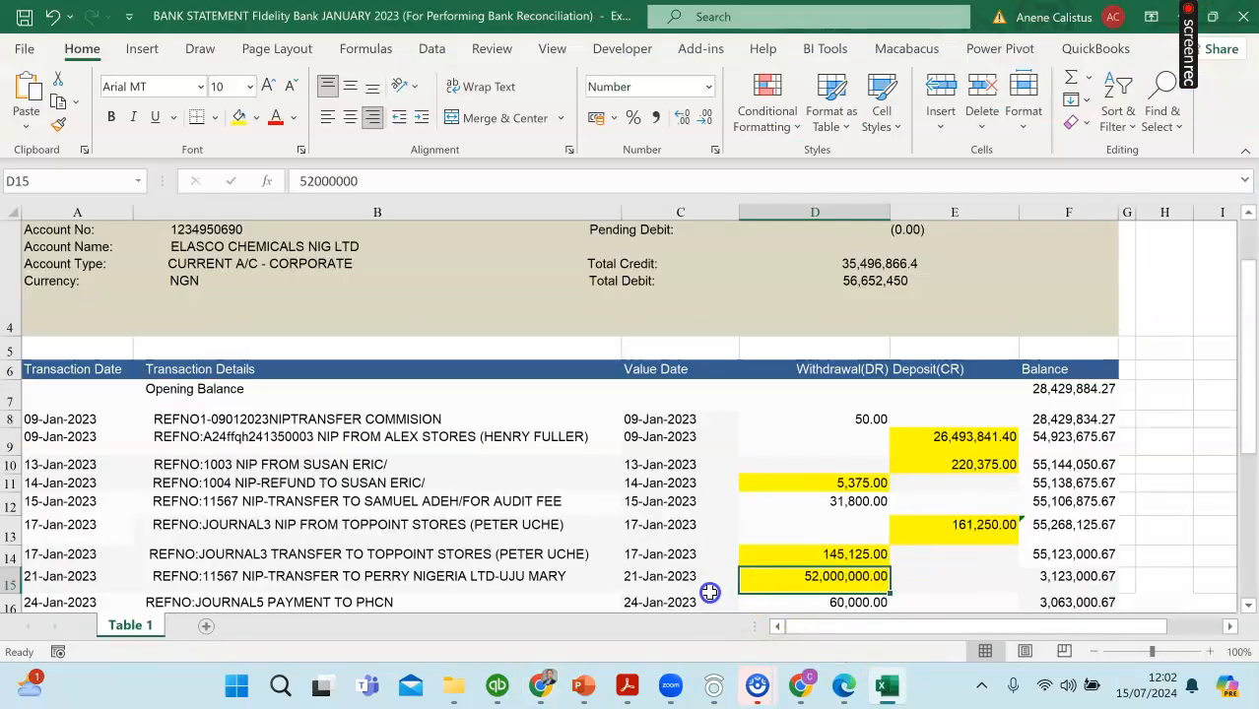
scroll(617, 589, down, 2)
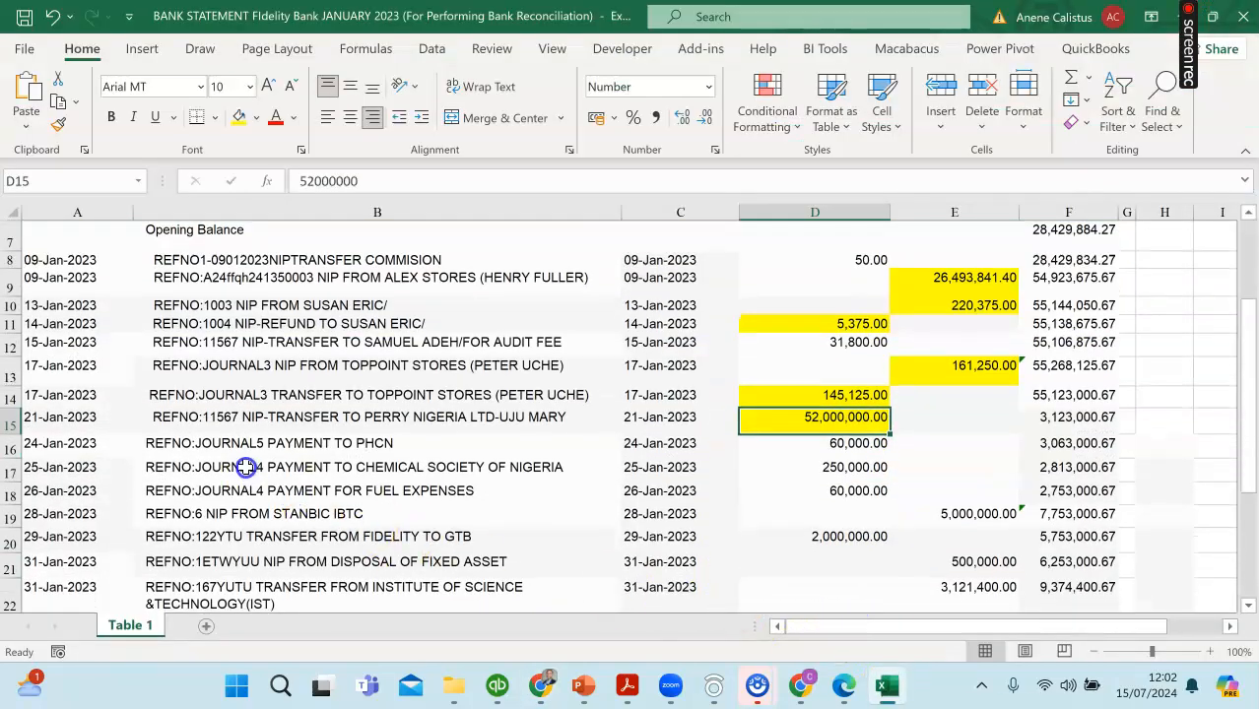
click(844, 448)
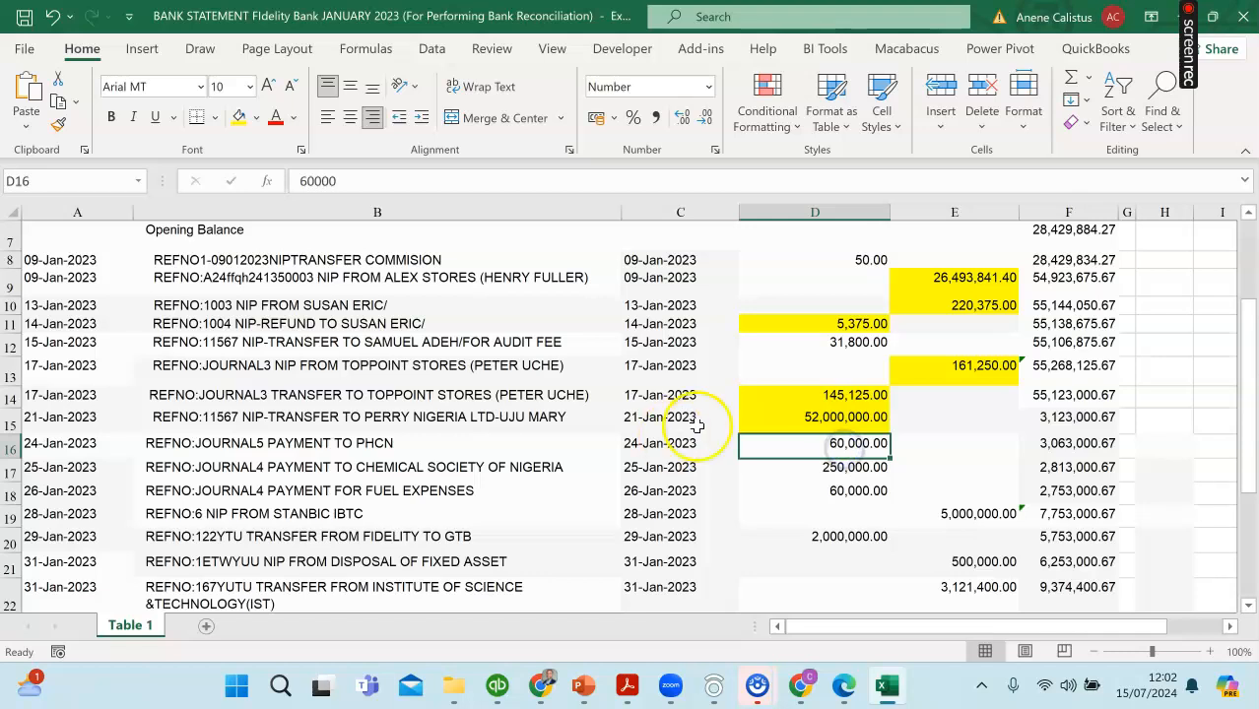
click(236, 119)
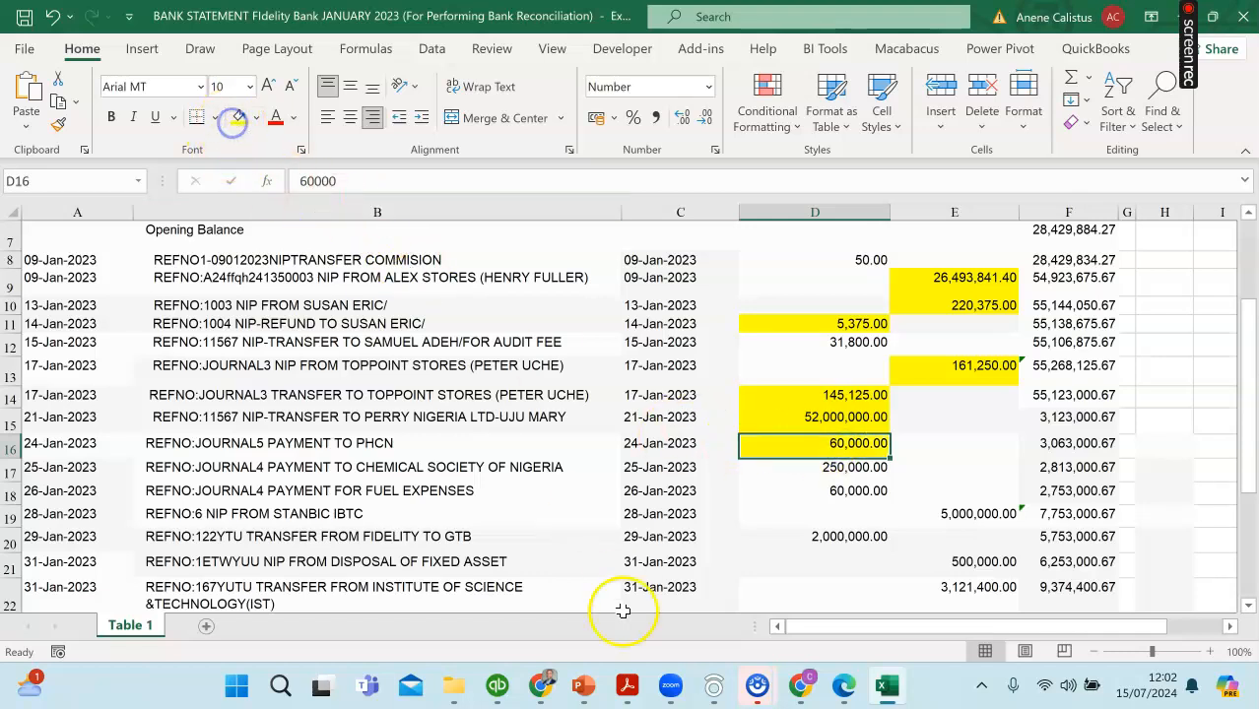
Step: Mark bill payment 2 to PHCN for 60,000.00 as cleared in QuickBooks and remove the mistaken cleared mark from journal 4
click(552, 690)
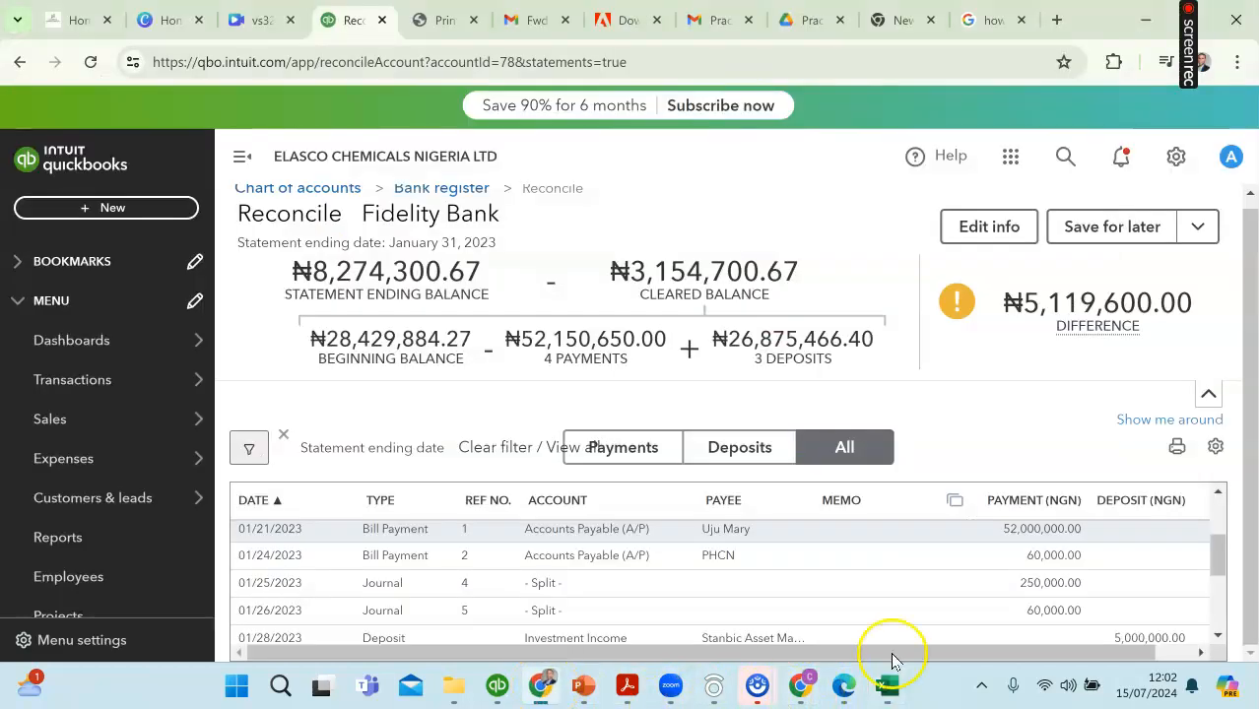
drag(1089, 652, 1136, 648)
click(1182, 585)
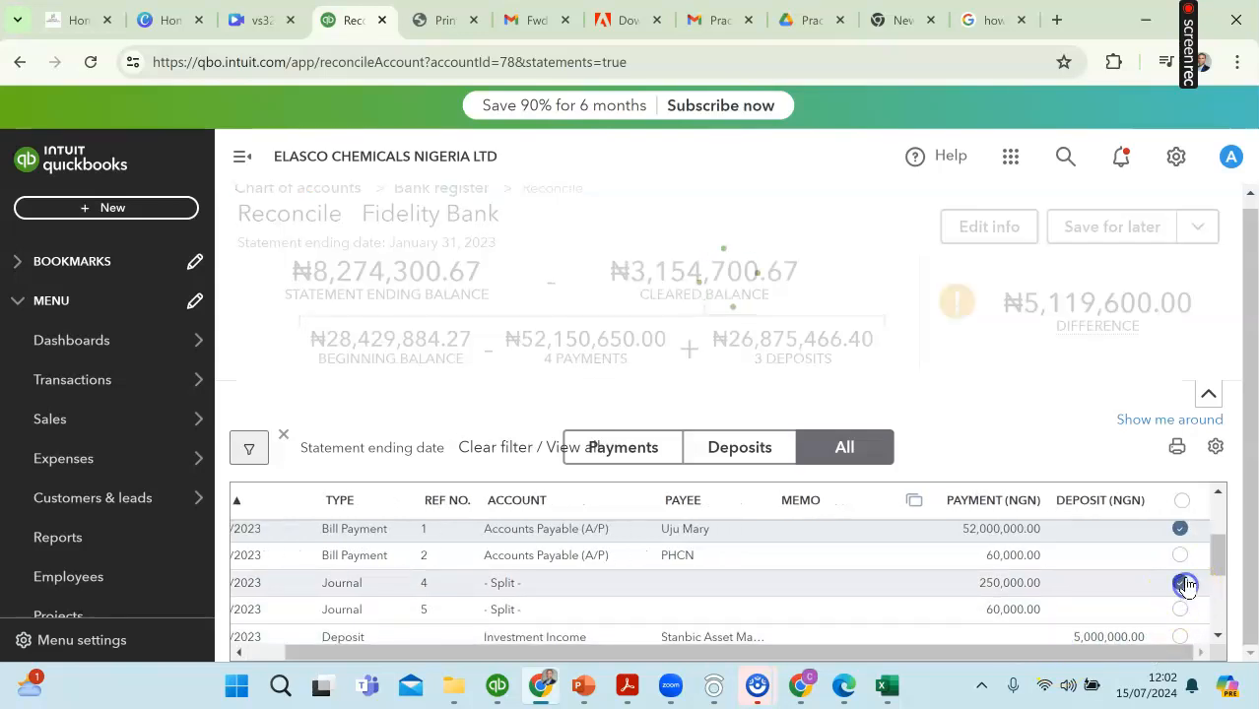
click(1182, 557)
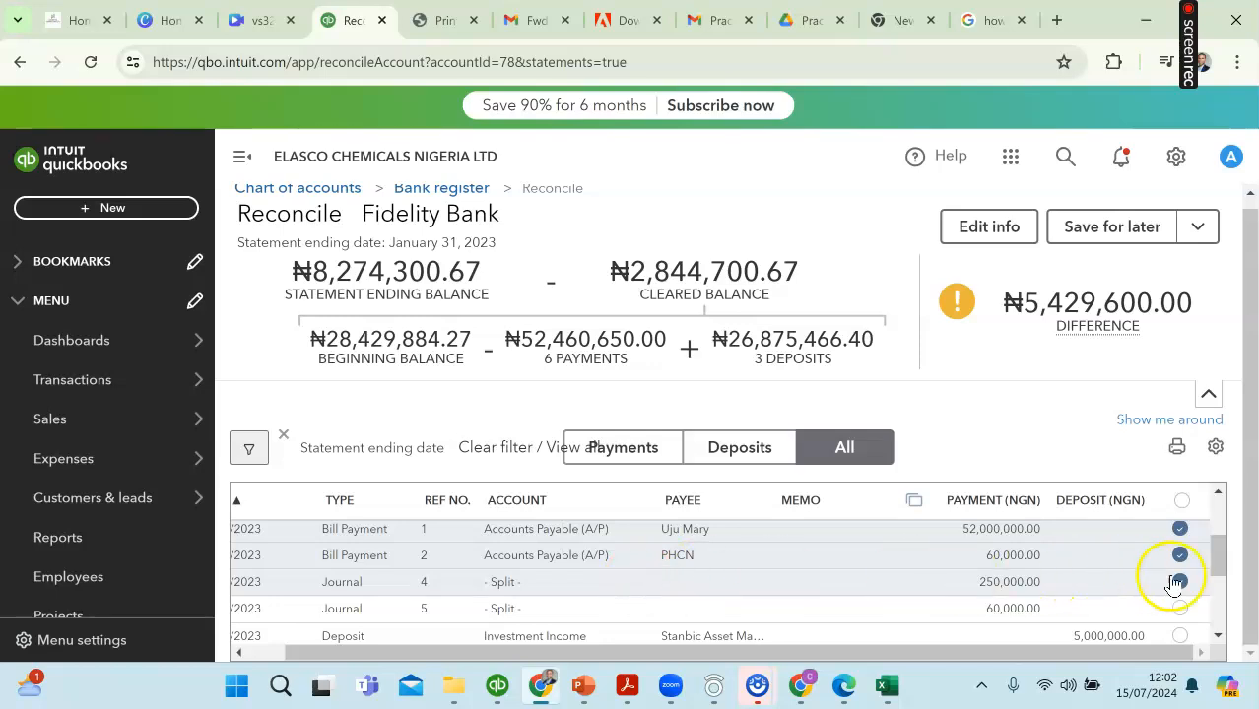
click(1182, 585)
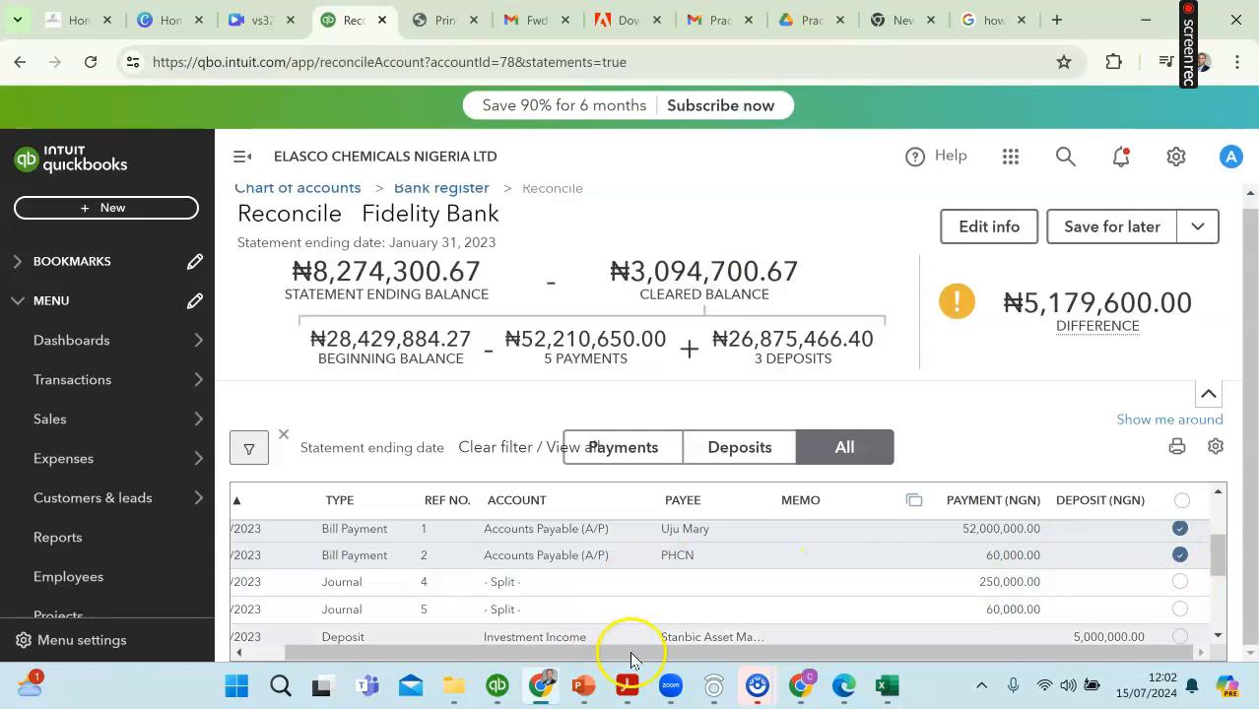
Step: Highlight the 25-Jan-2023 withdrawal of 250,000.00 in yellow in the Excel statement and mark journal 4 as cleared in QuickBooks
drag(659, 657, 507, 680)
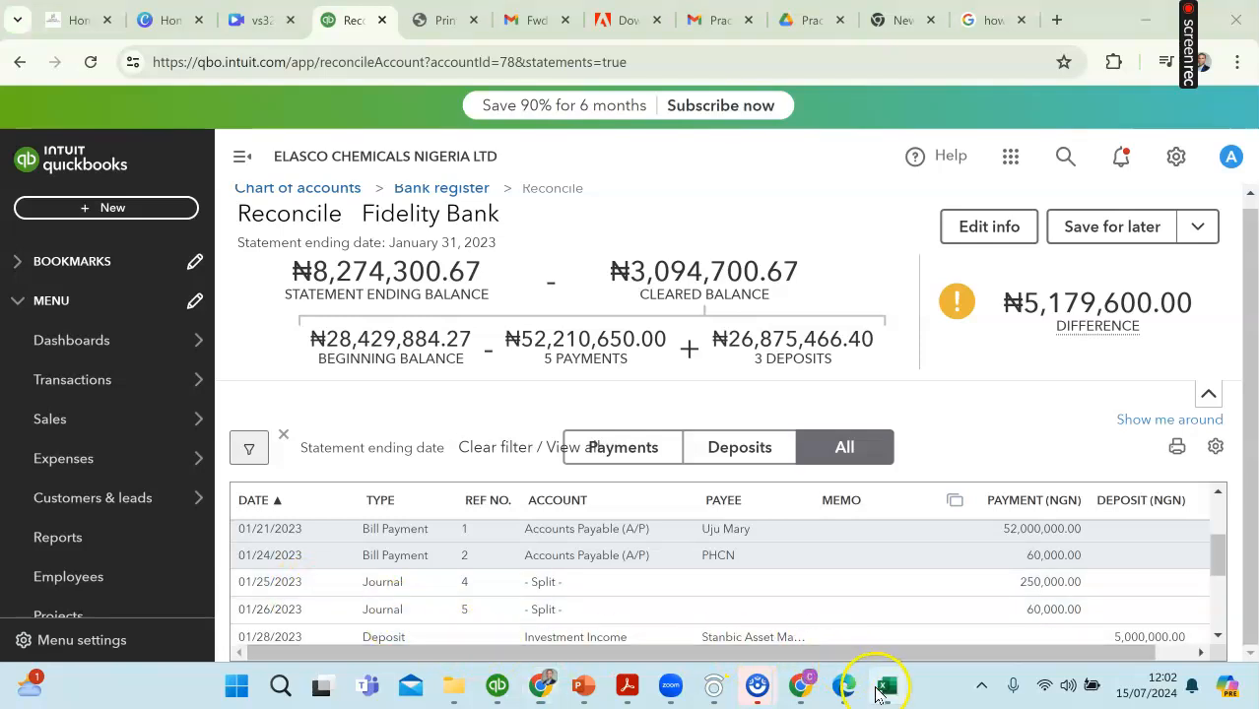
click(885, 685)
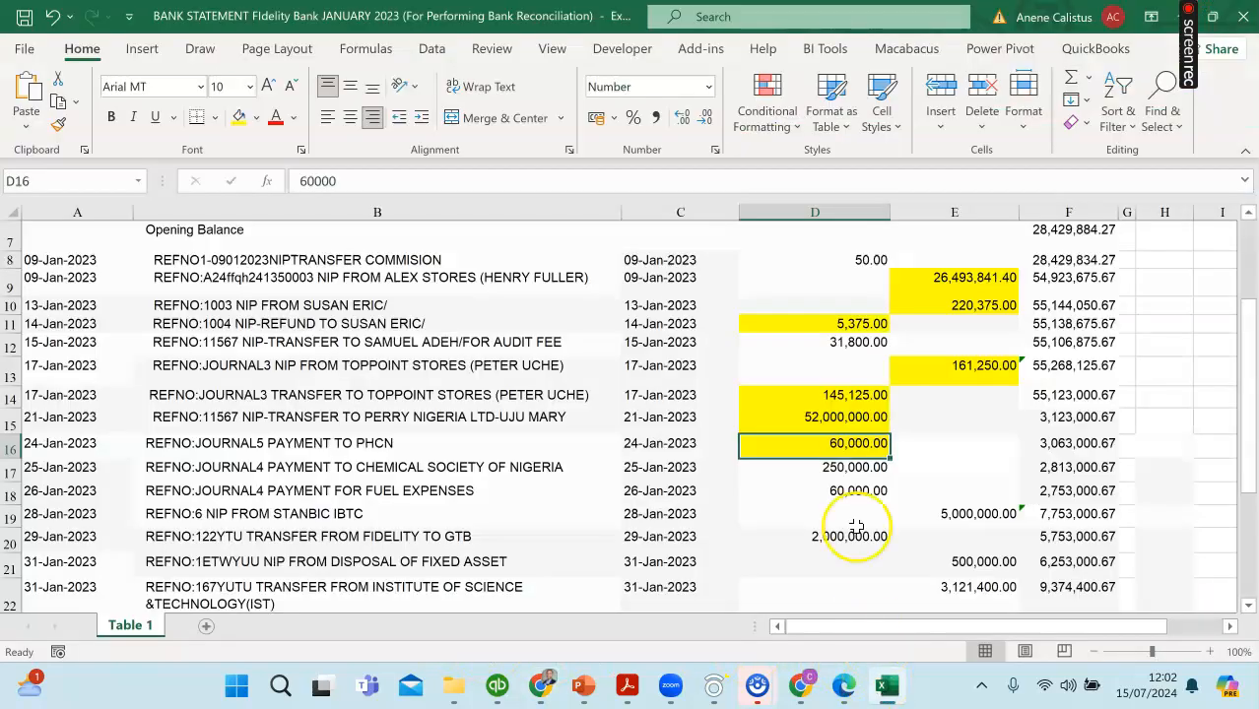
click(835, 469)
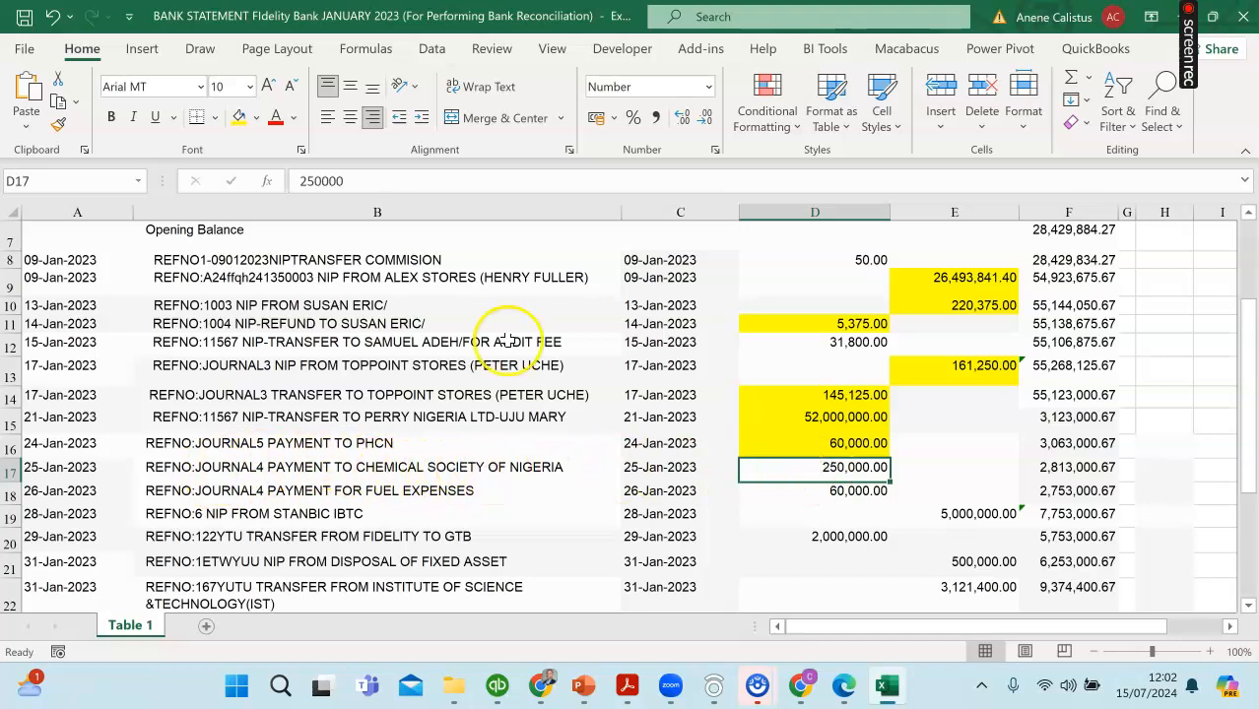
click(239, 117)
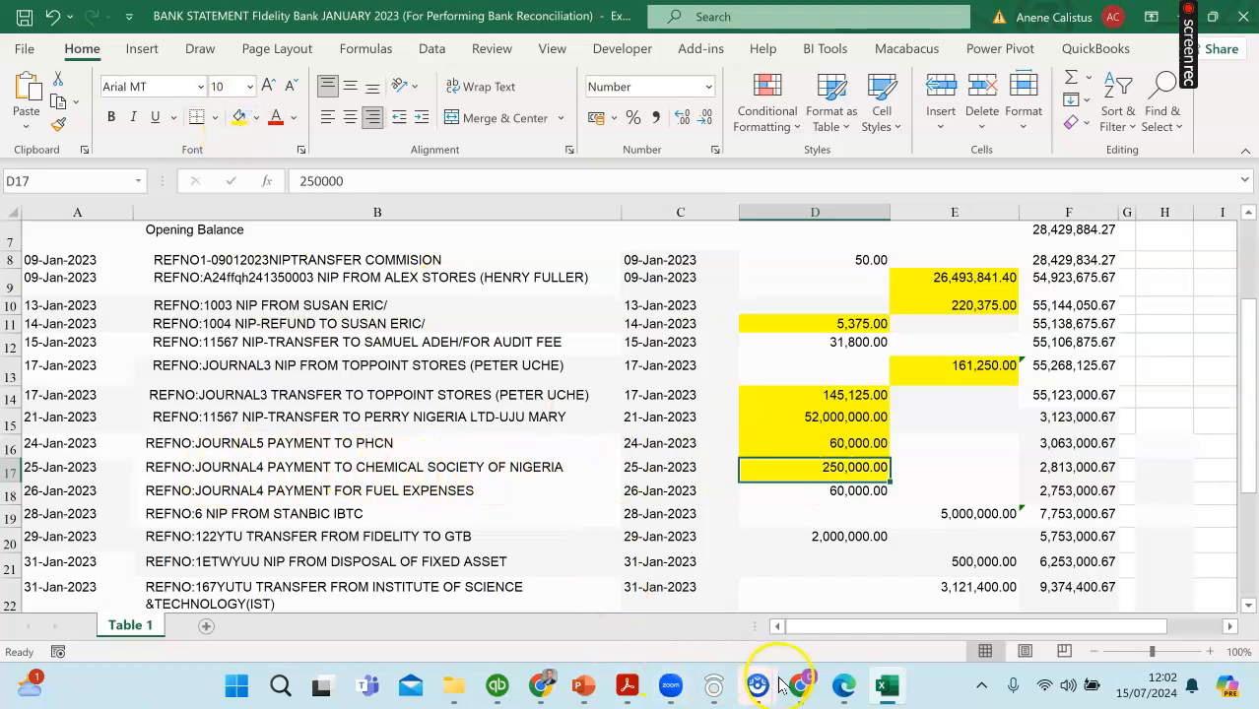
mouse_move(540, 685)
click(611, 621)
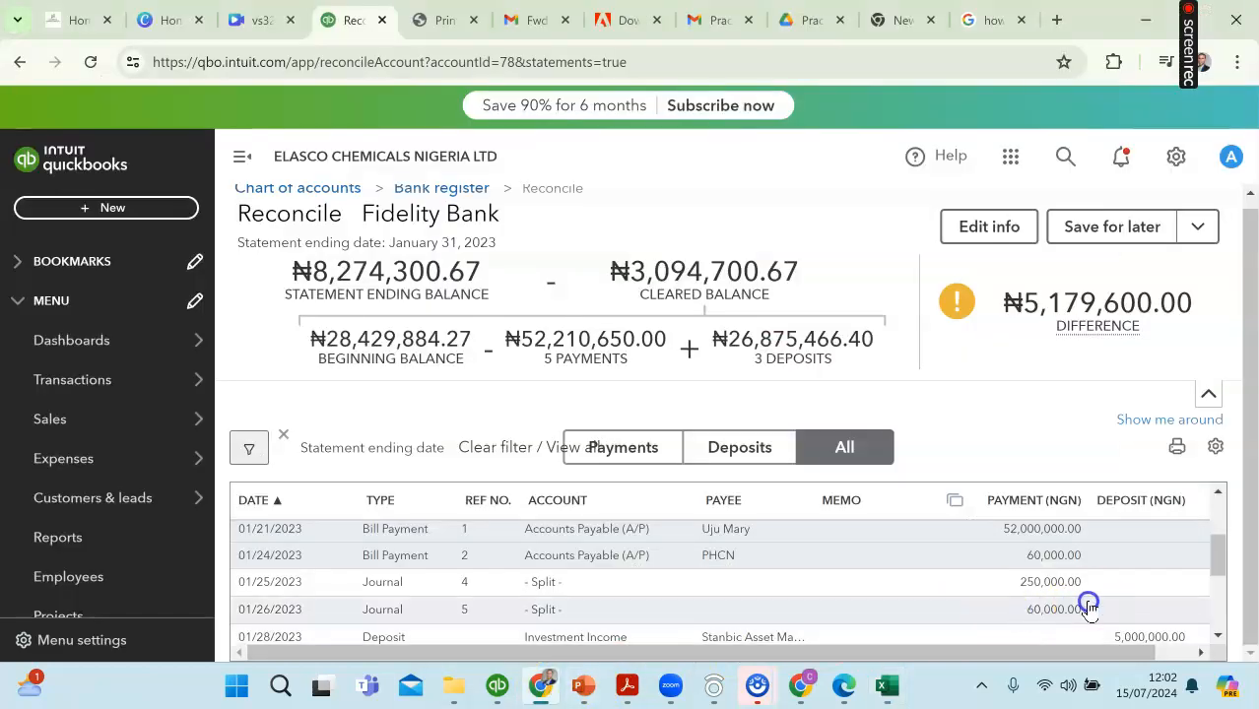
scroll(1148, 626, right, 1)
click(1180, 582)
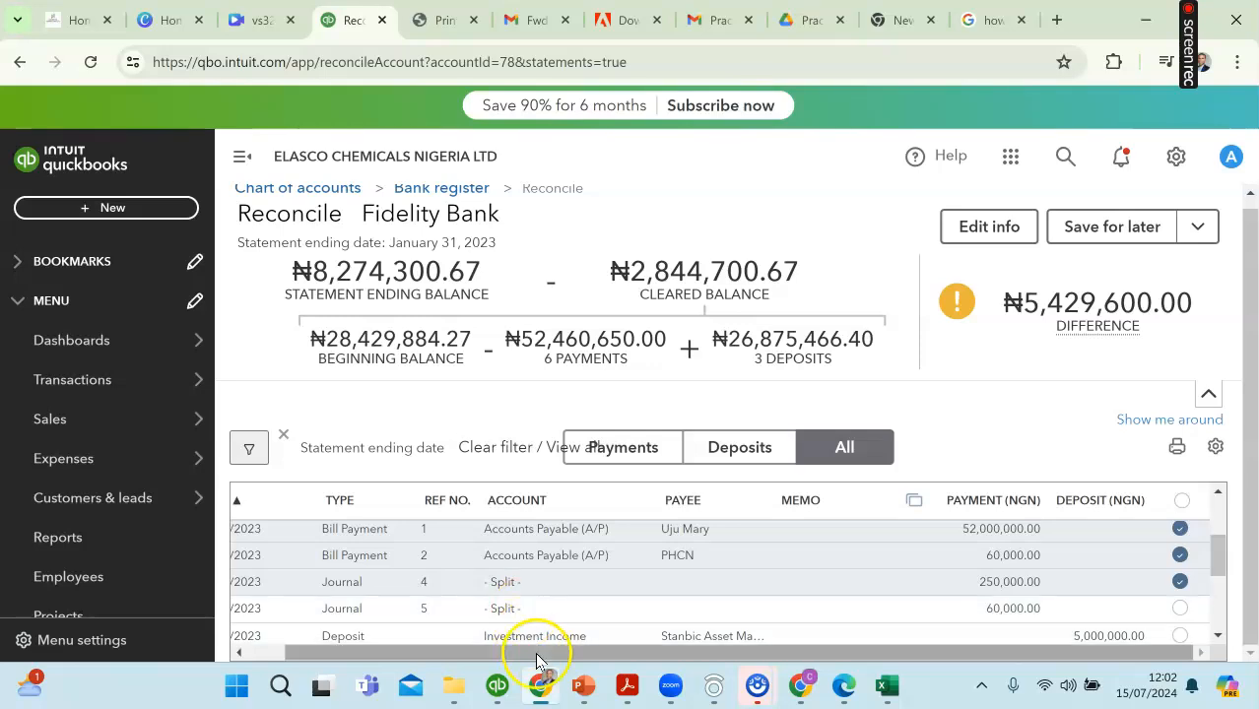
Step: Highlight the 26-Jan-2023 fuel expenses withdrawal of 60,000.00 in yellow in the Excel statement and mark journal 5 as cleared in QuickBooks
drag(536, 654, 469, 653)
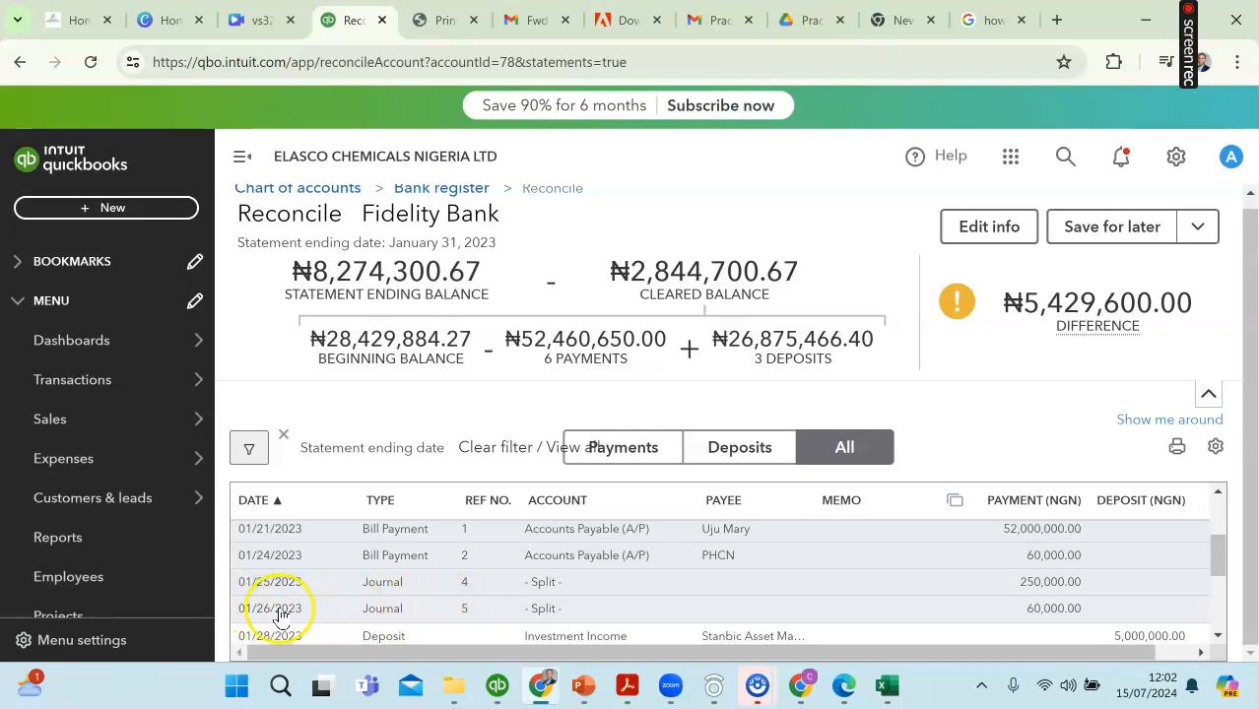
click(887, 688)
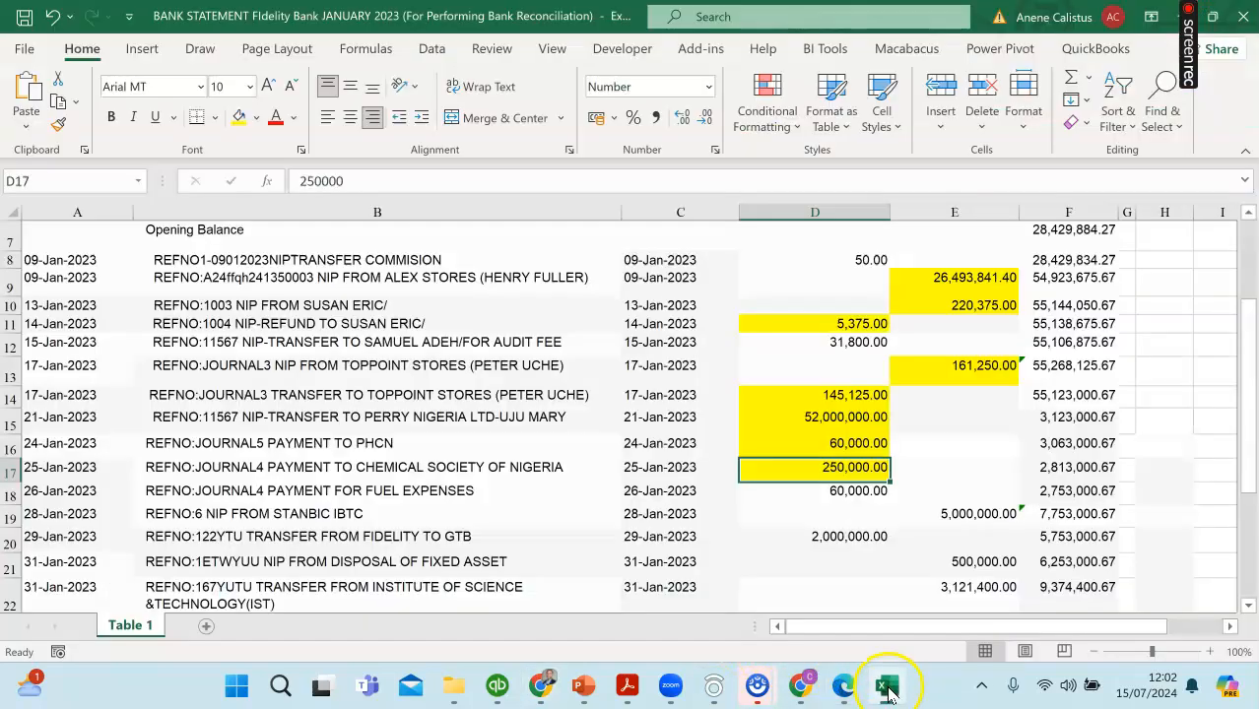
click(847, 493)
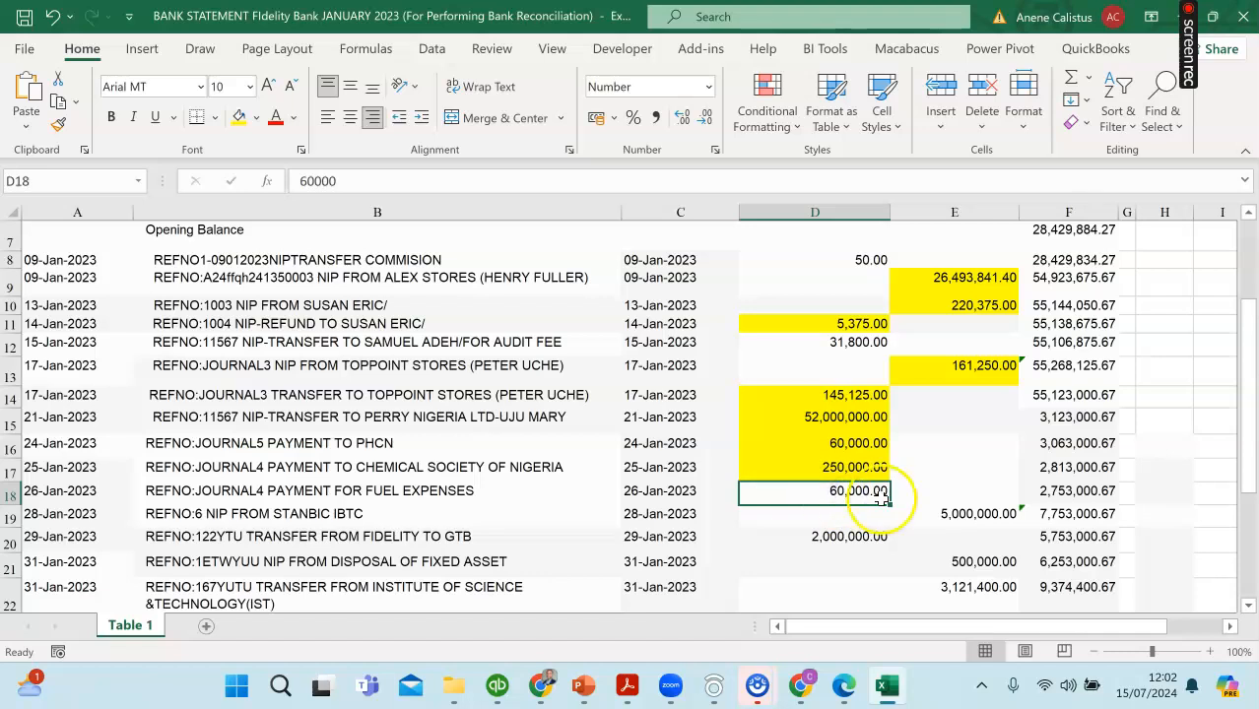
click(258, 491)
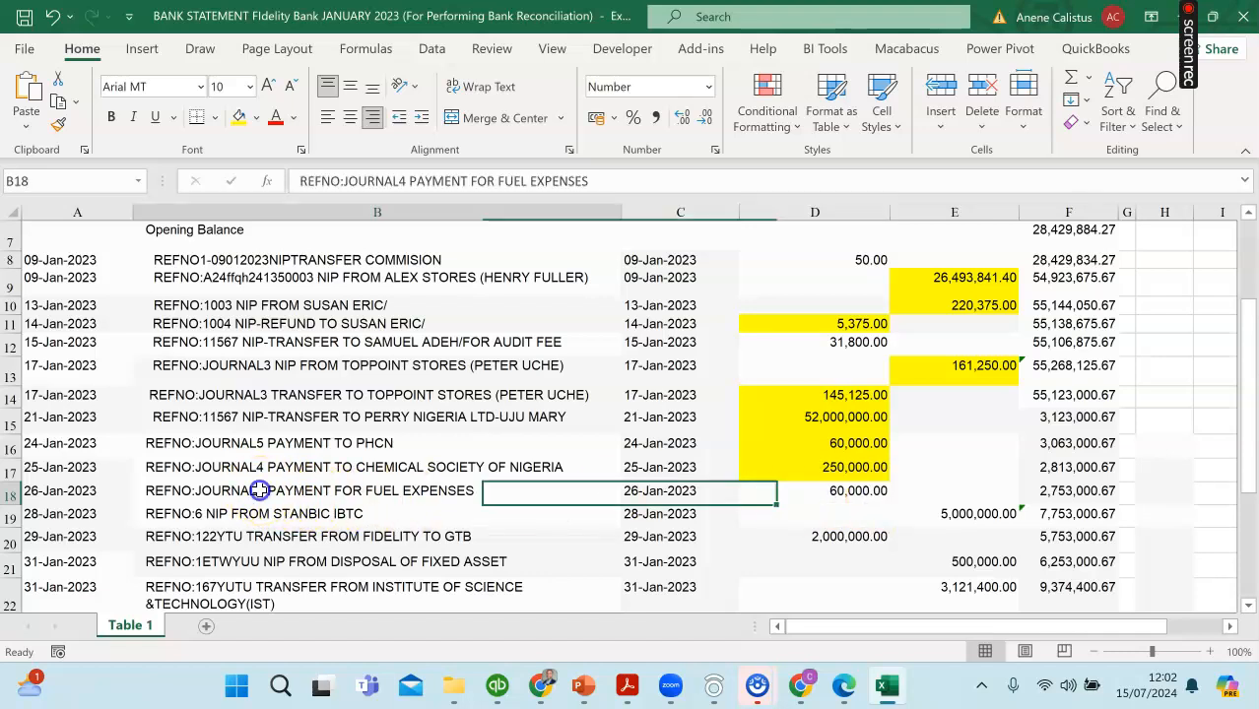
click(824, 490)
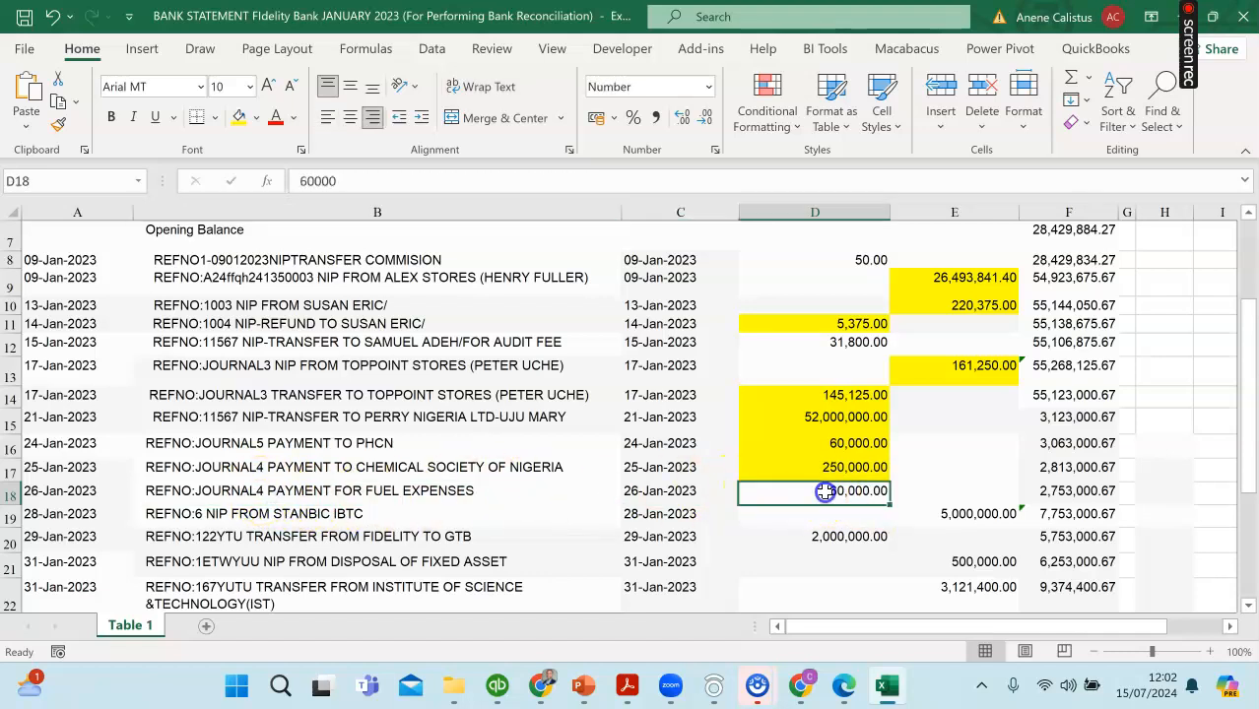
click(239, 118)
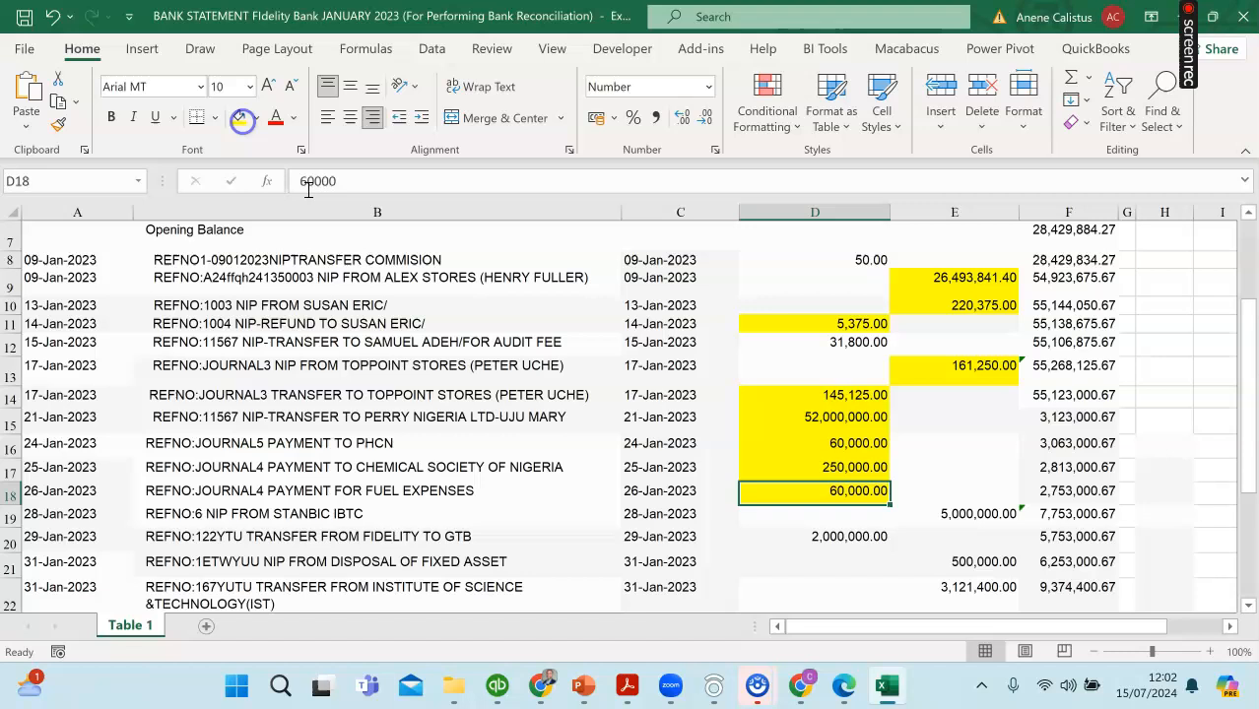
click(883, 687)
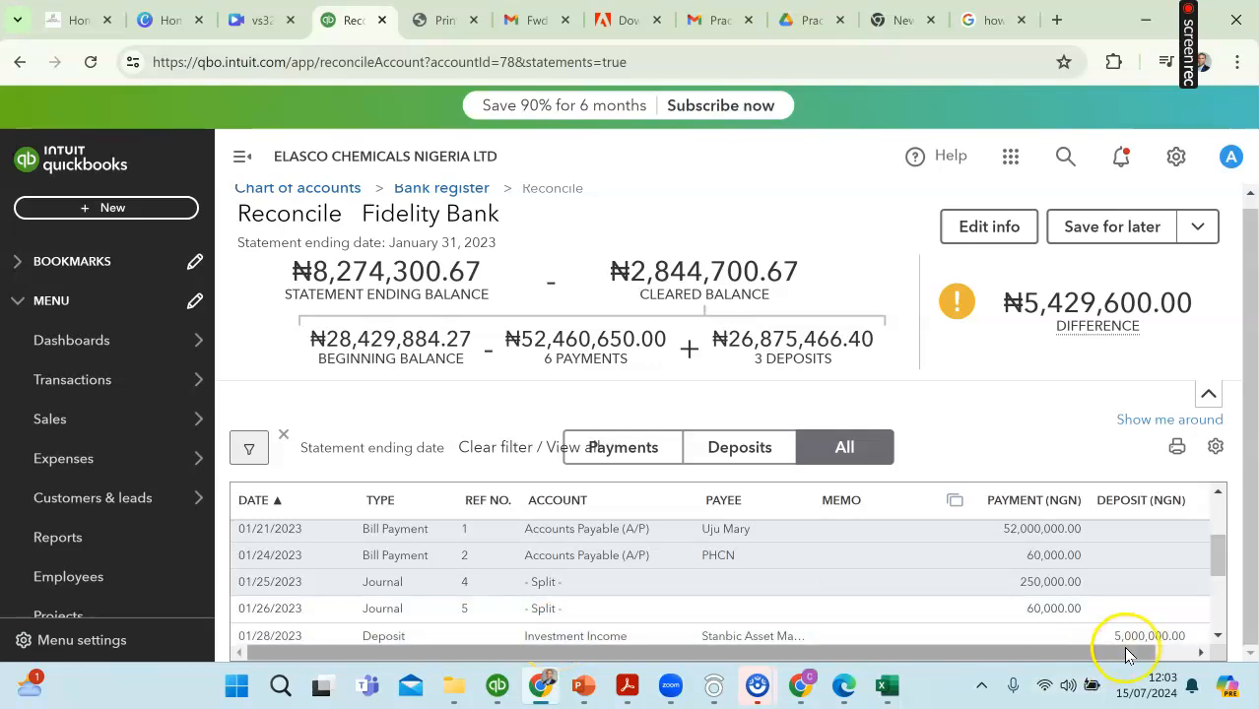
click(1182, 651)
click(1179, 609)
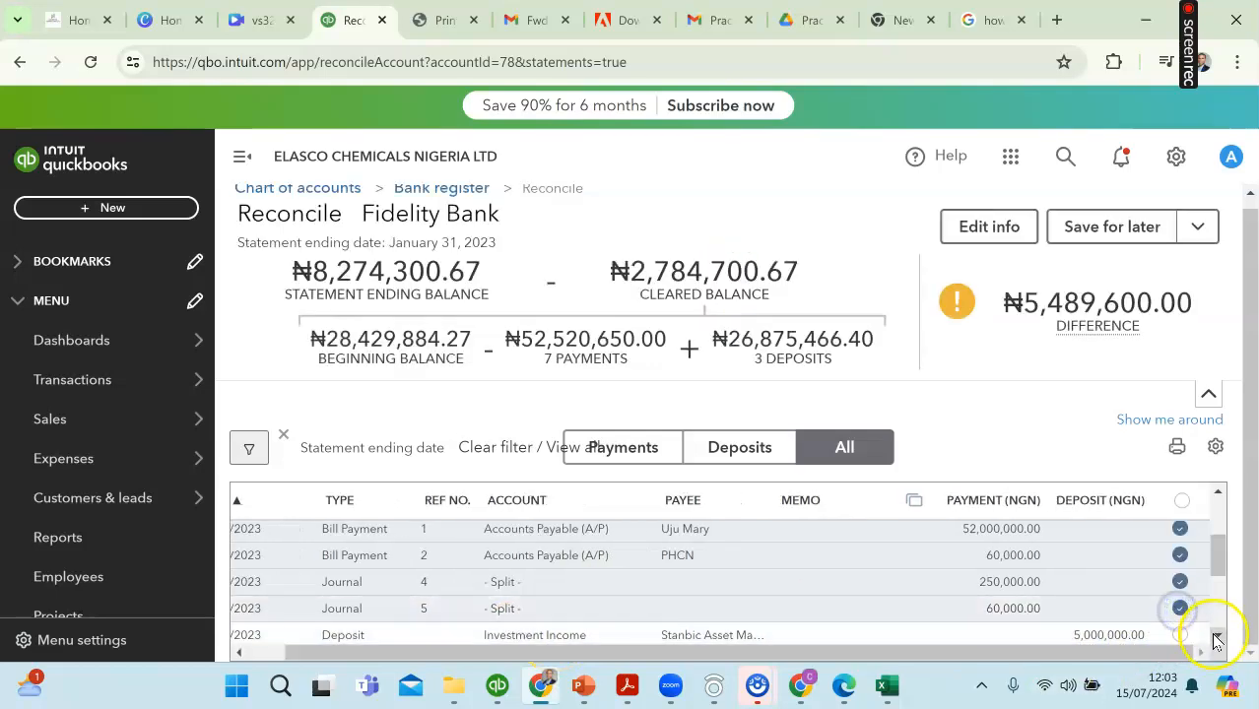
Step: Highlight the 28-Jan-2023 Stanbic IBTC receipt of 5,000,000.00 in yellow in the Excel statement and mark the matching deposit as cleared in QuickBooks
click(1218, 635)
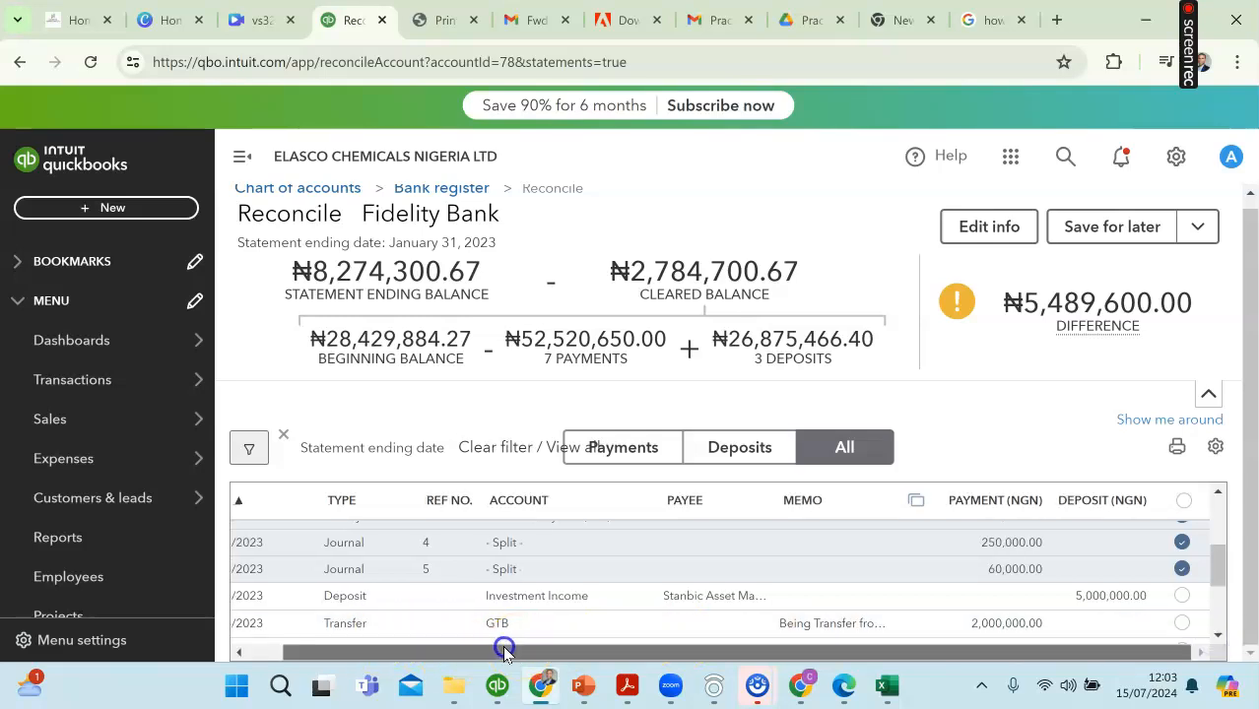
drag(501, 648, 416, 652)
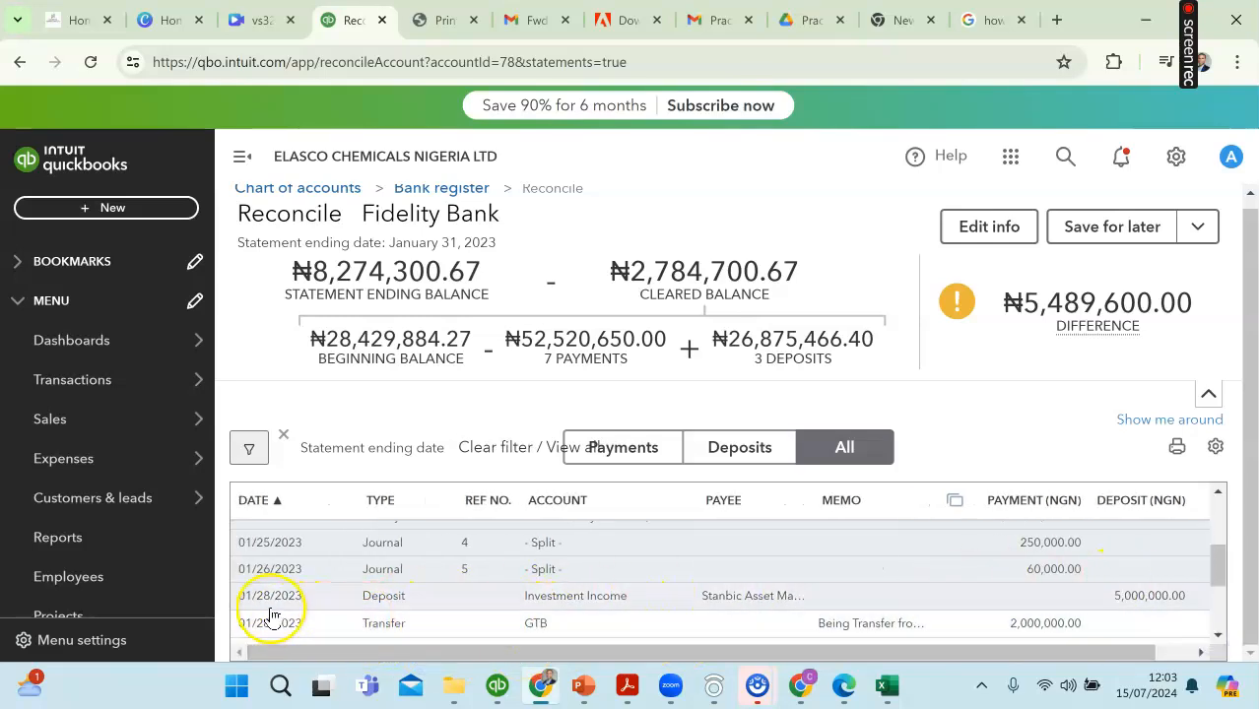
click(886, 689)
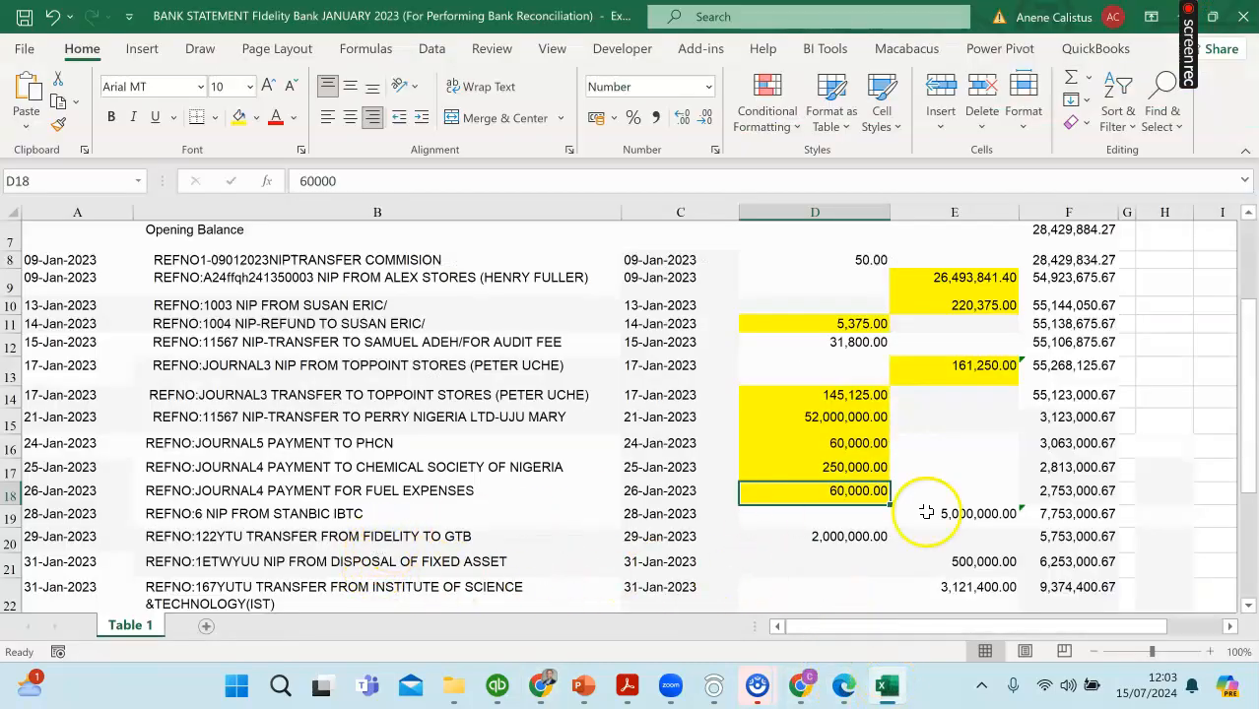
click(986, 515)
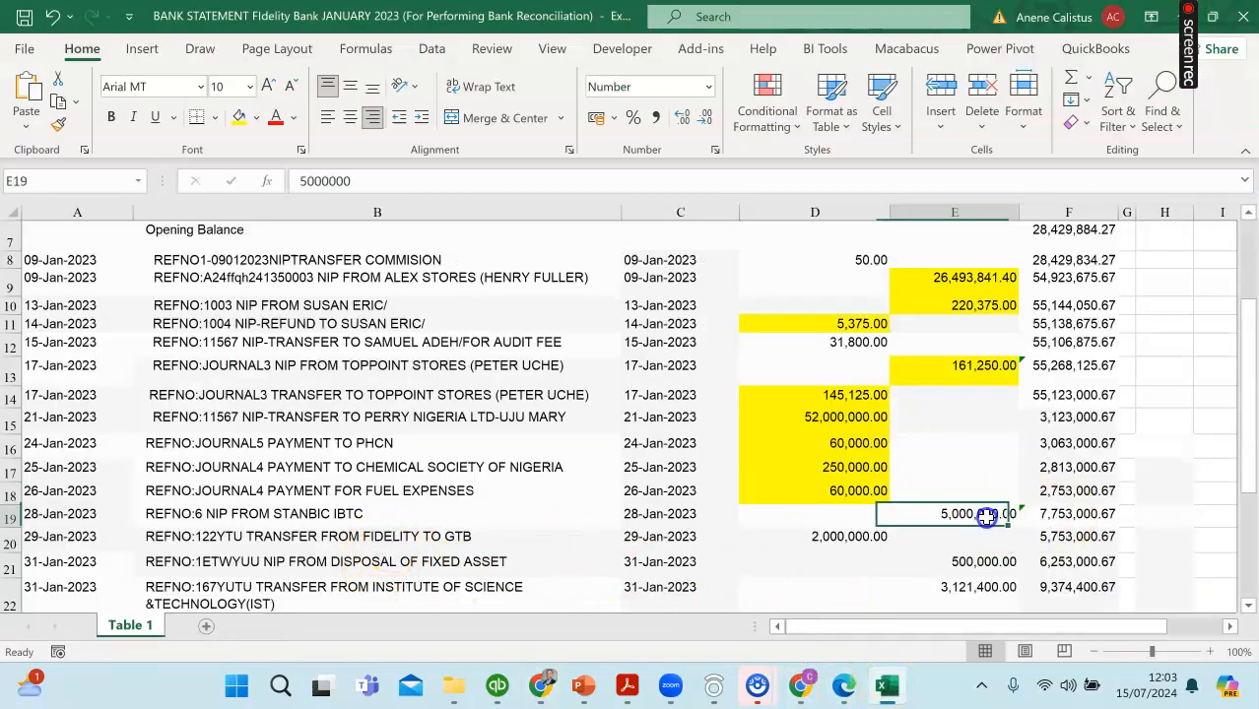
click(242, 117)
click(540, 687)
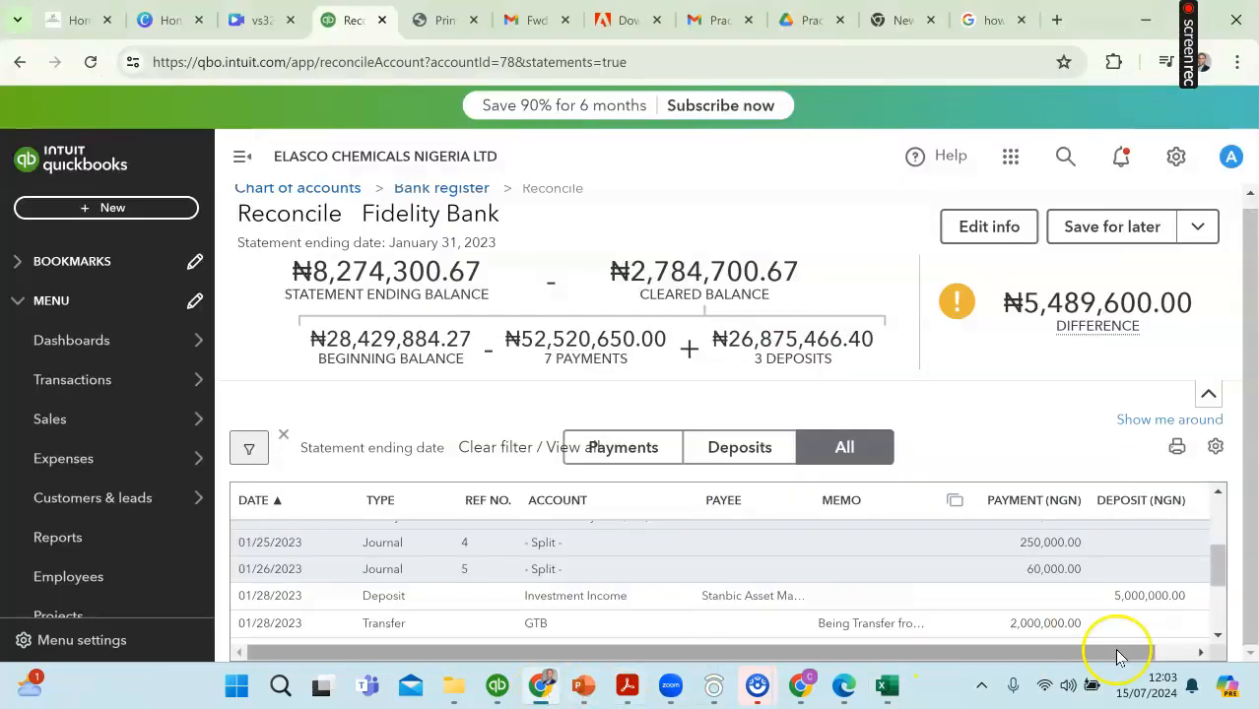
drag(1135, 658, 1174, 658)
click(1180, 595)
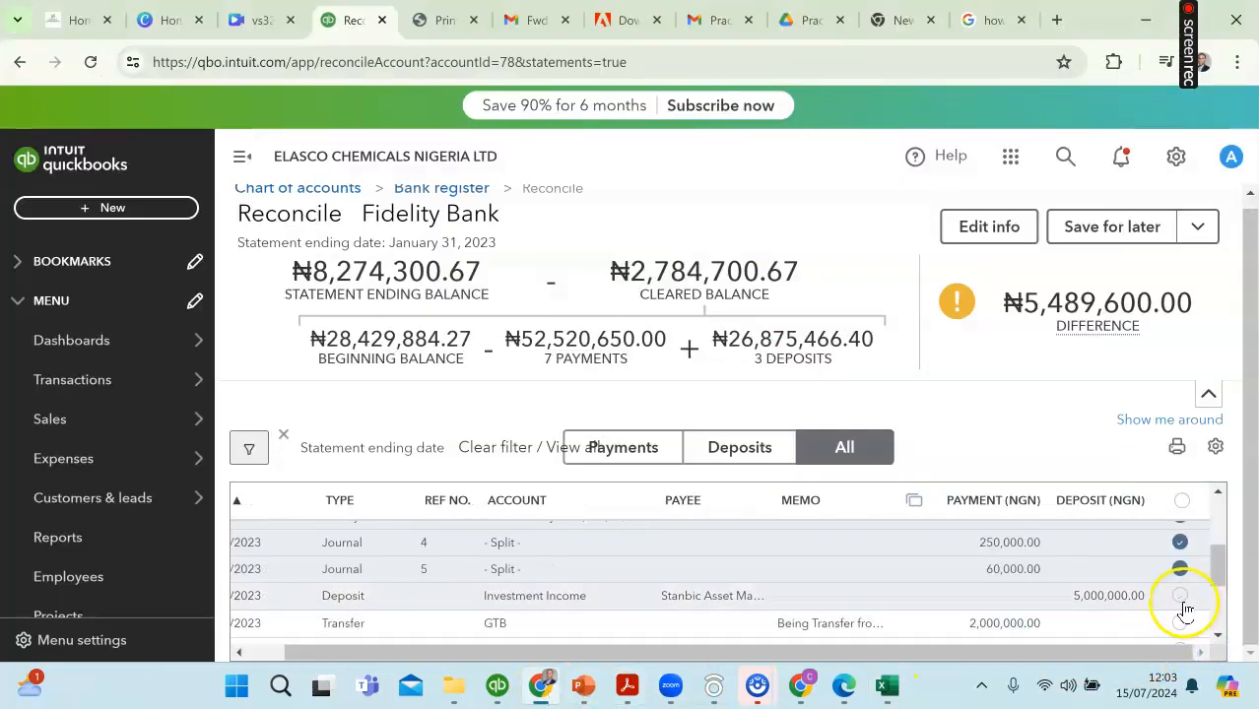
Step: Mark the Institute of Science & Technology deposit of 3,121,400.00 as cleared in QuickBooks and remove the mistaken cleared mark from journal 6
click(1220, 639)
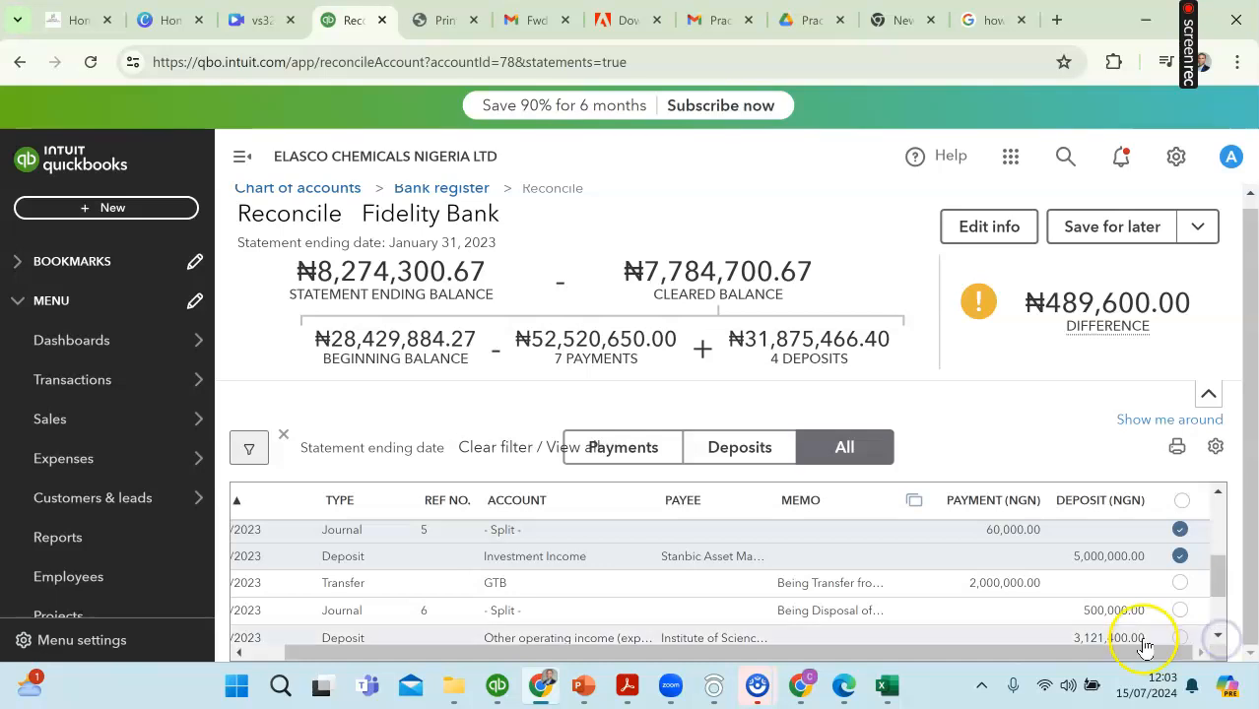
scroll(1151, 557, up, 3)
scroll(1152, 563, down, 4)
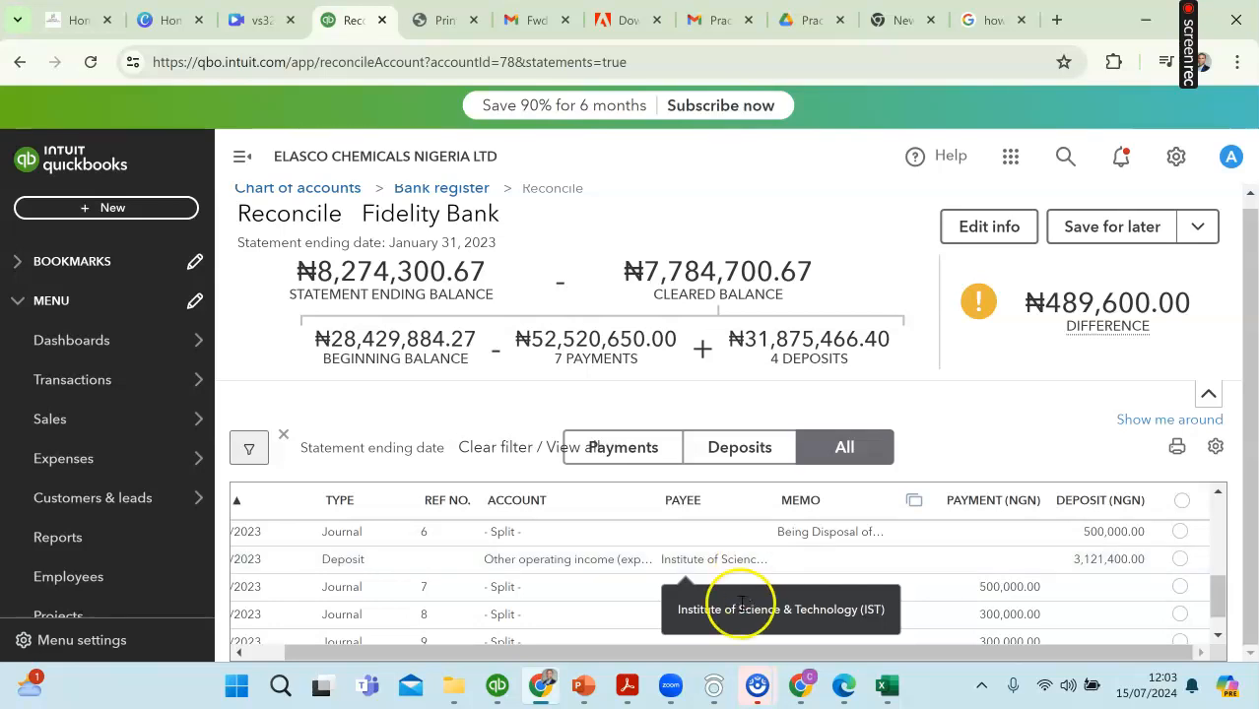
click(885, 689)
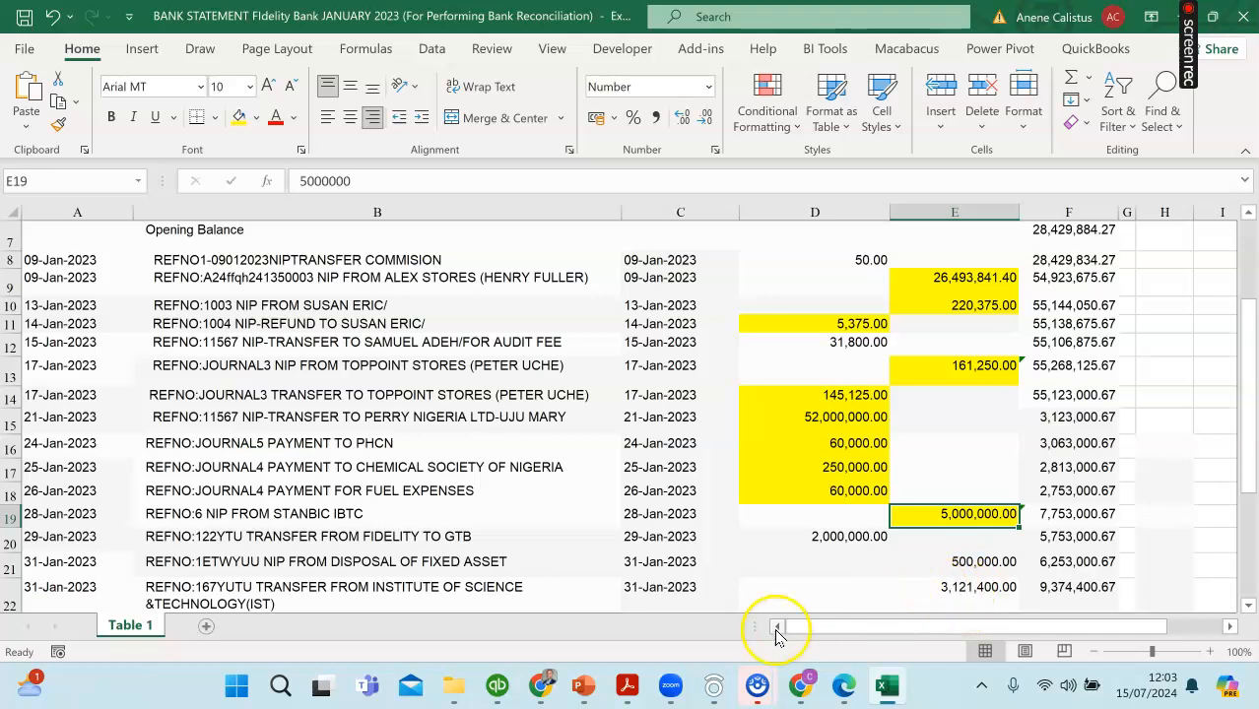
click(805, 695)
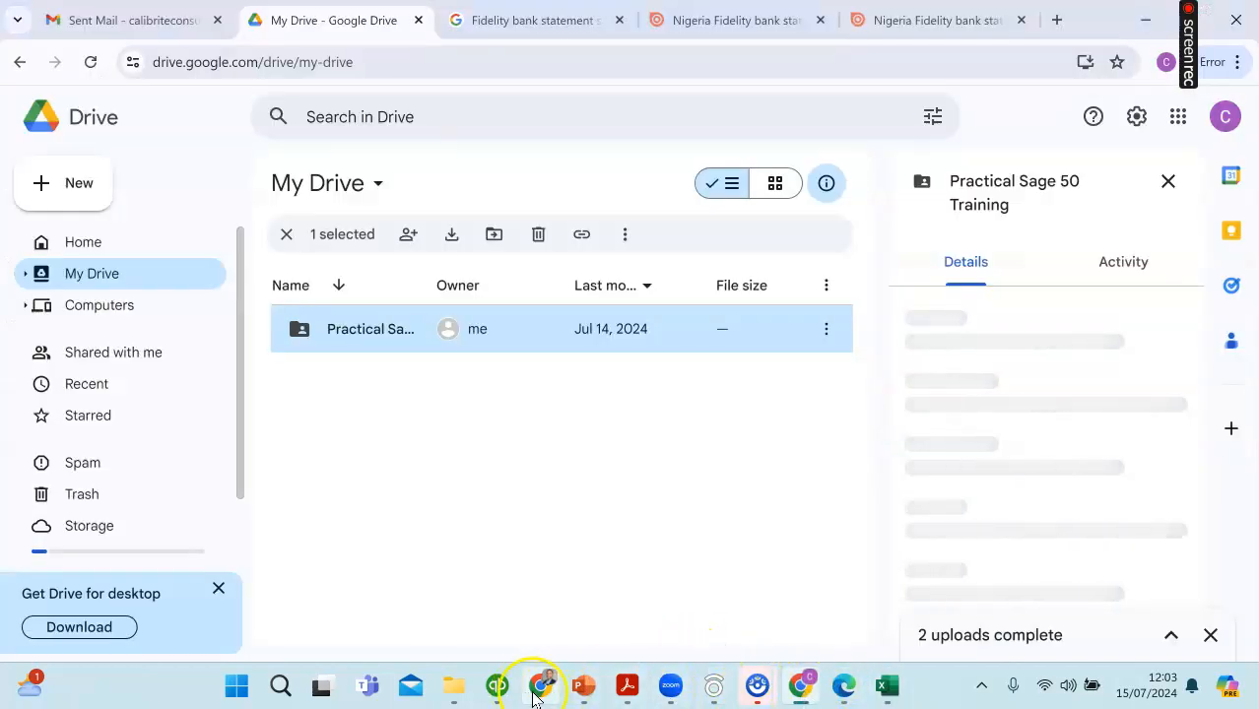
click(548, 694)
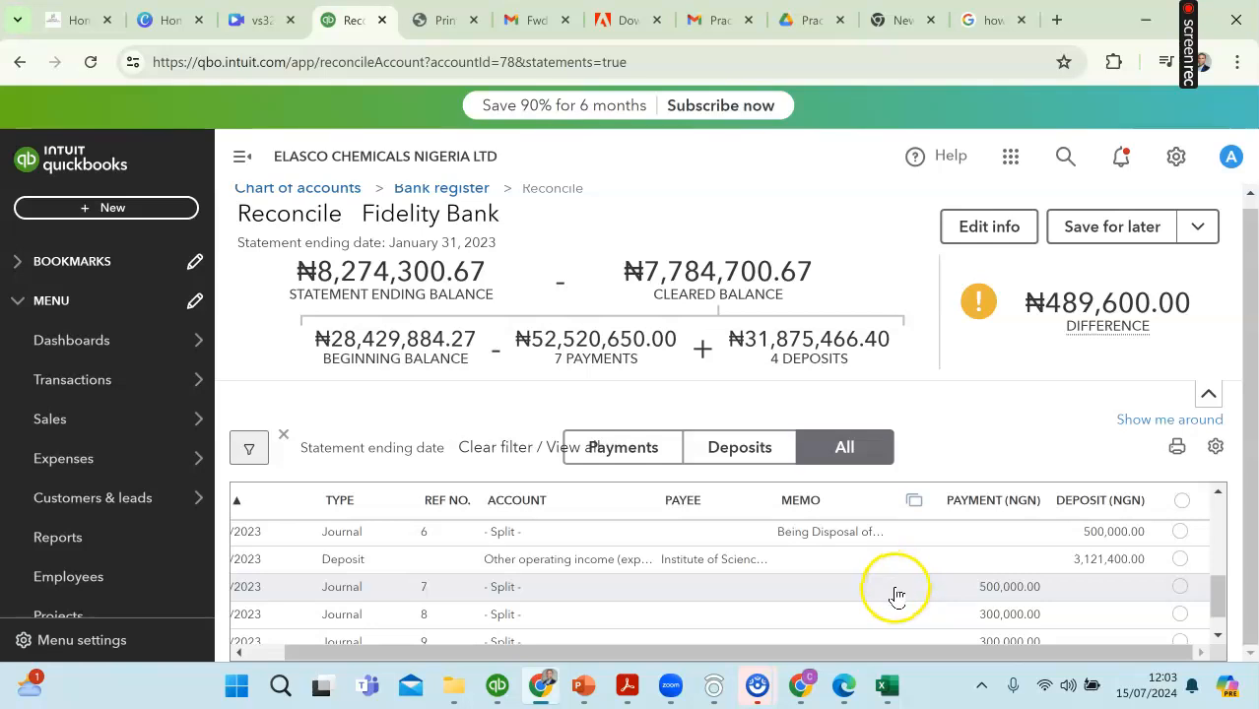
click(1180, 558)
click(1182, 534)
click(1179, 536)
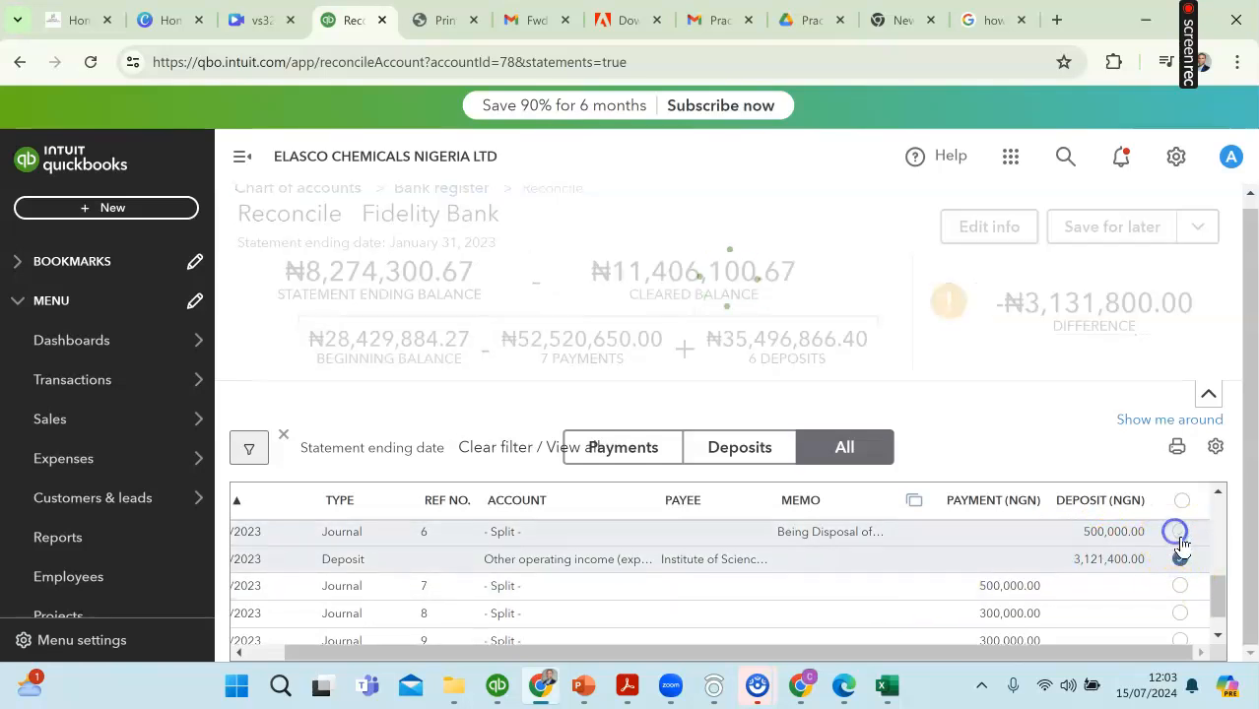
Step: Highlight the 29-Jan-2023 GTB transfer of 2,000,000.00 in yellow in the Excel statement and mark the matching transfer as cleared in QuickBooks
scroll(1187, 559, up, 1)
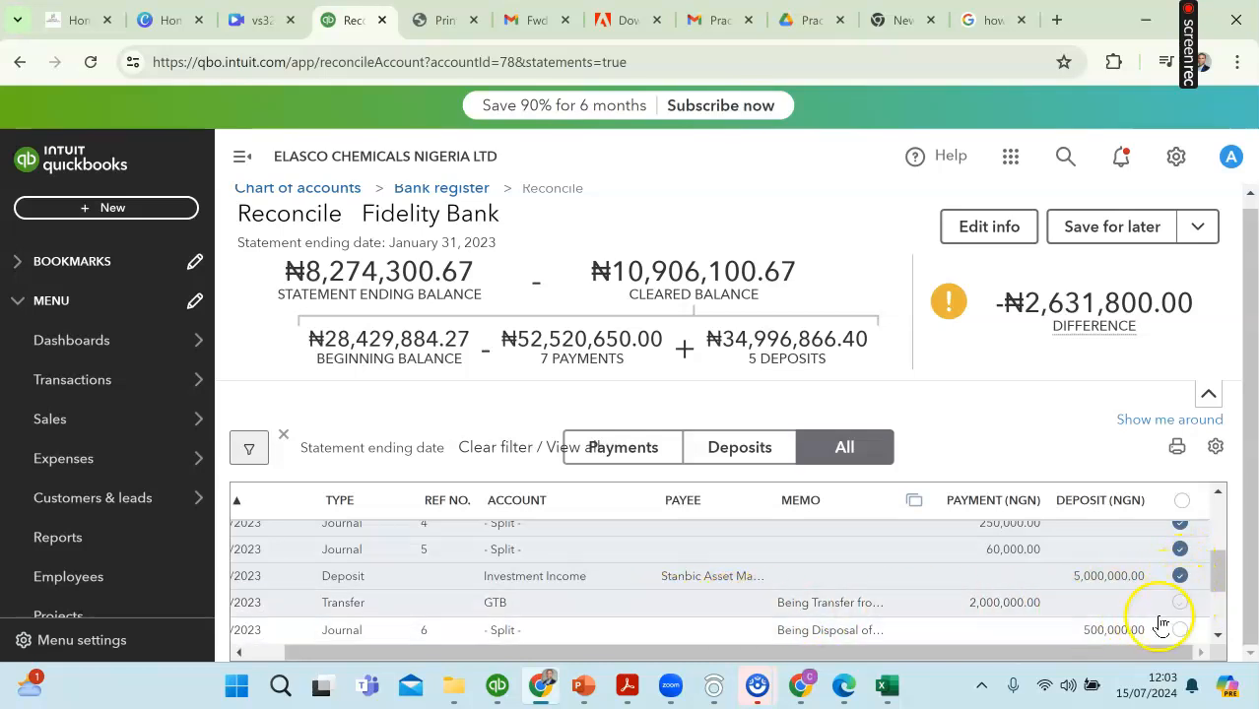
drag(366, 654, 325, 658)
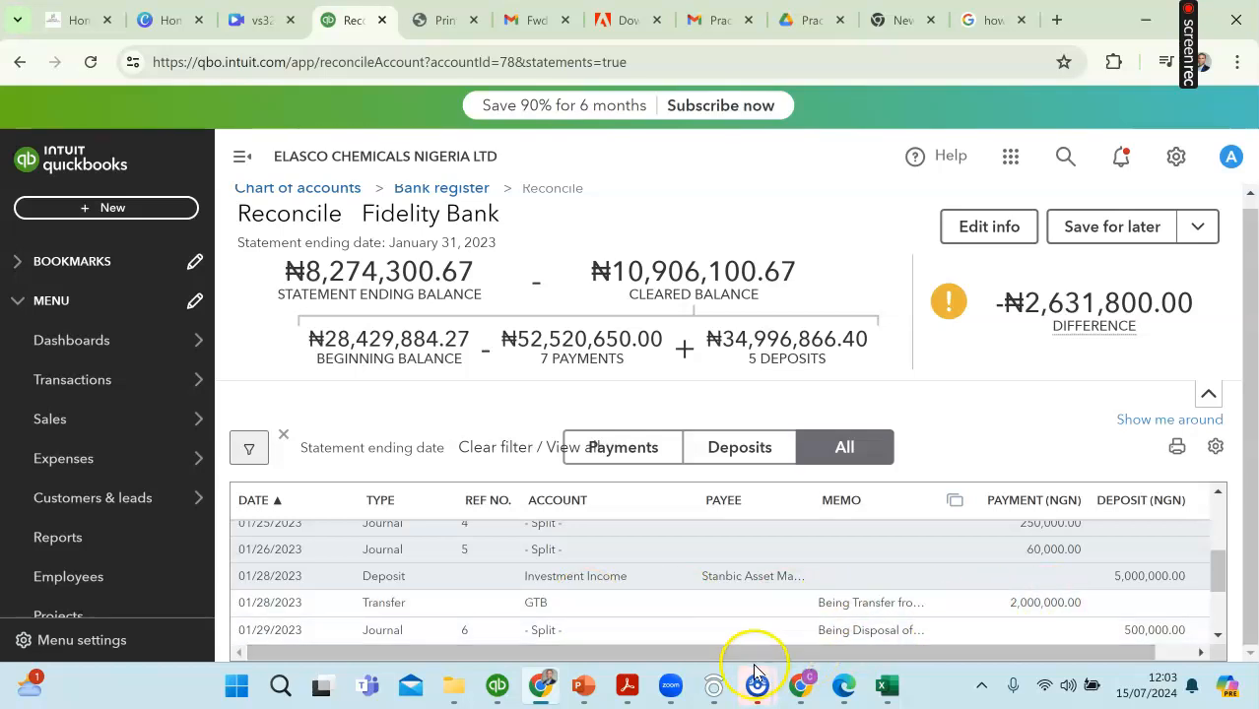
click(887, 685)
click(833, 539)
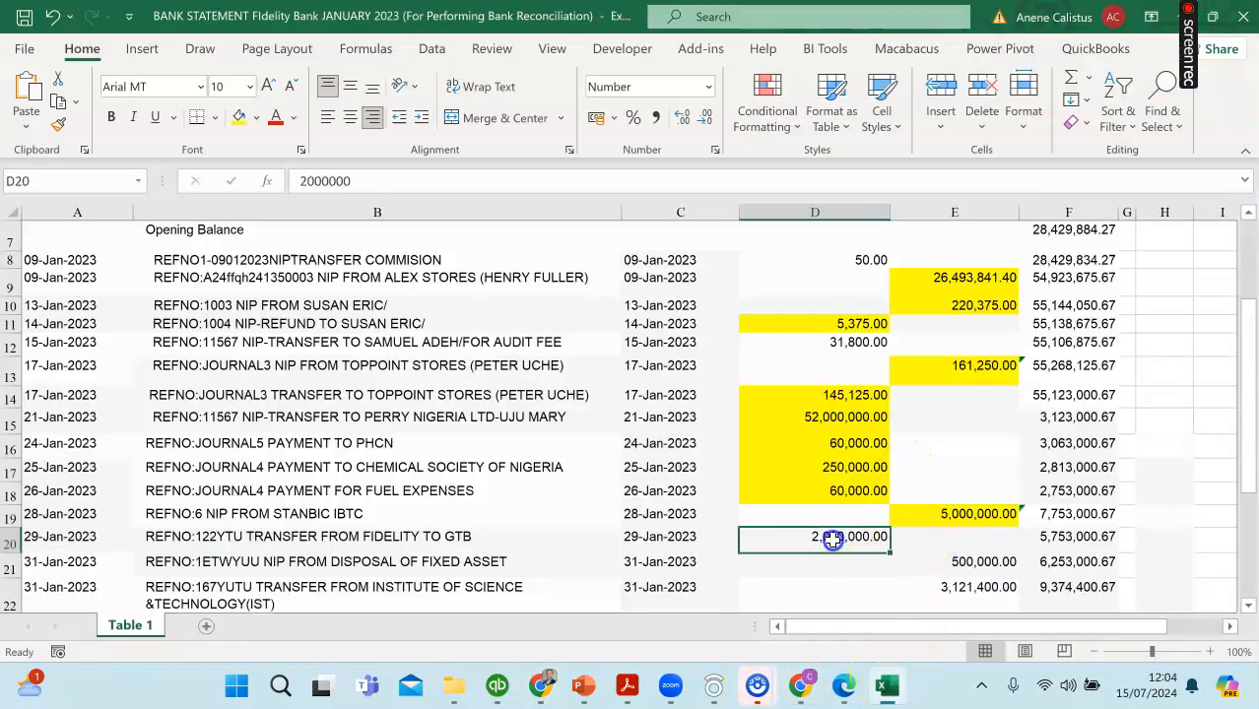
click(238, 117)
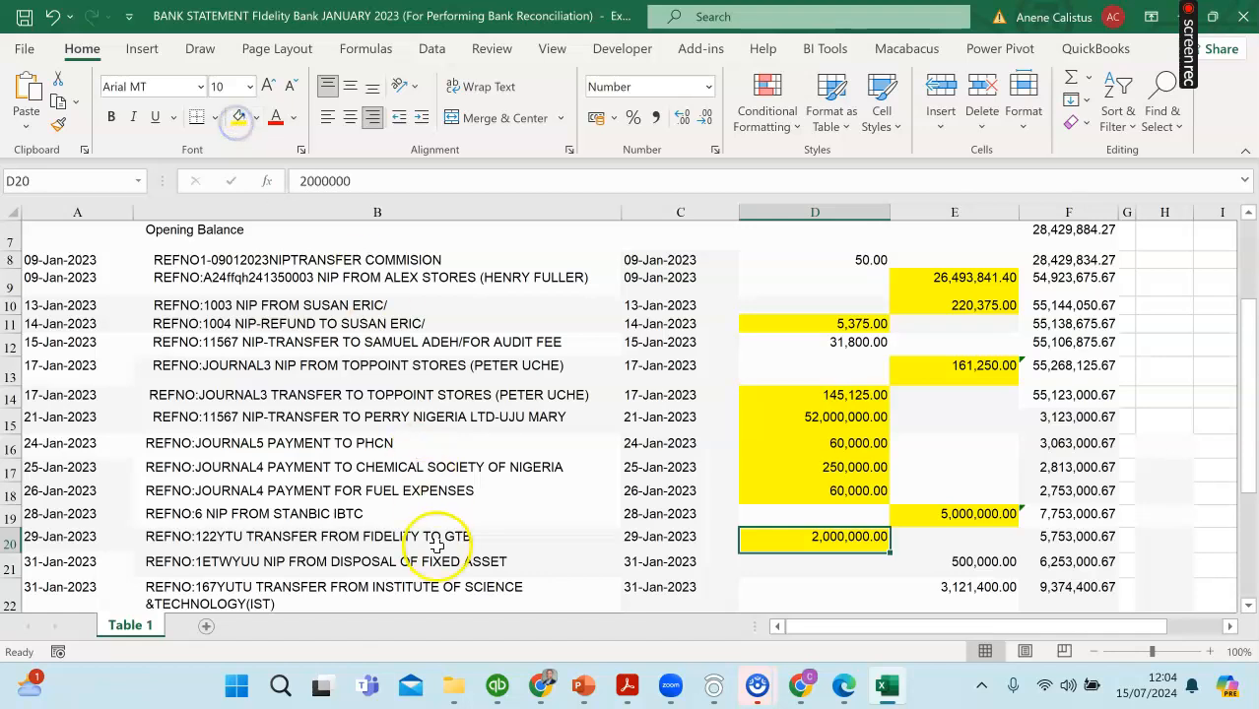
click(545, 689)
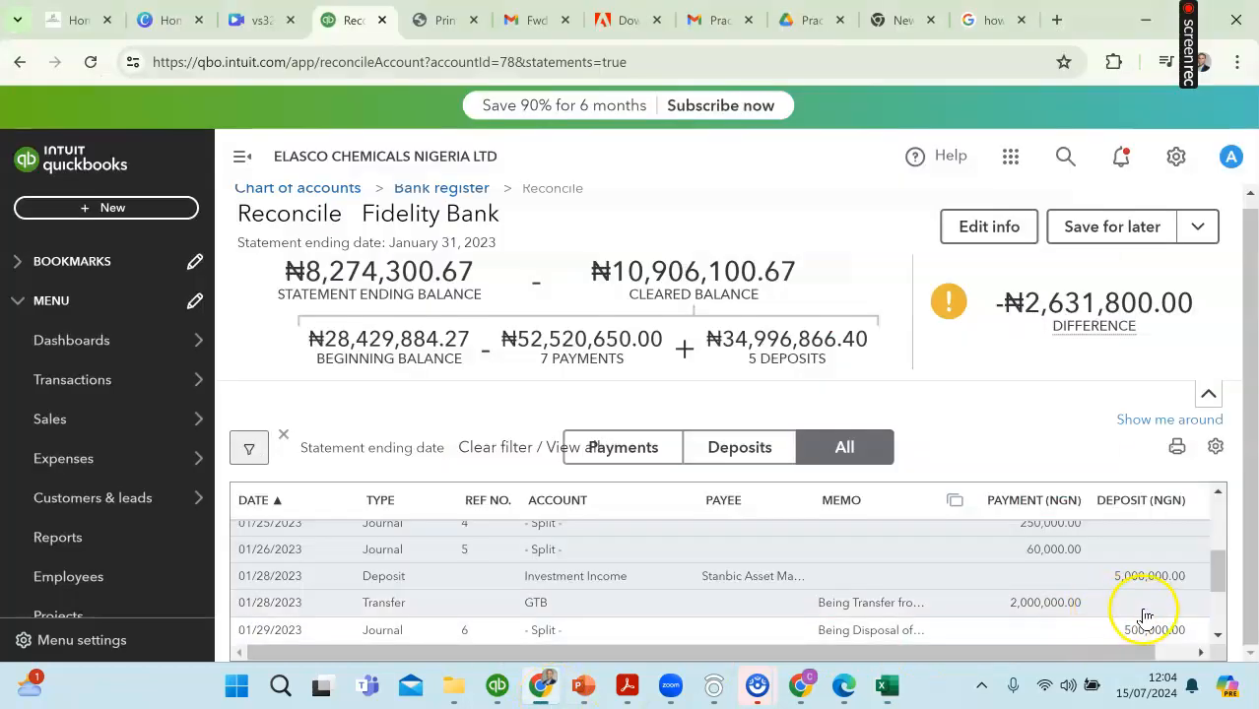
scroll(1113, 630, right, 2)
click(1179, 602)
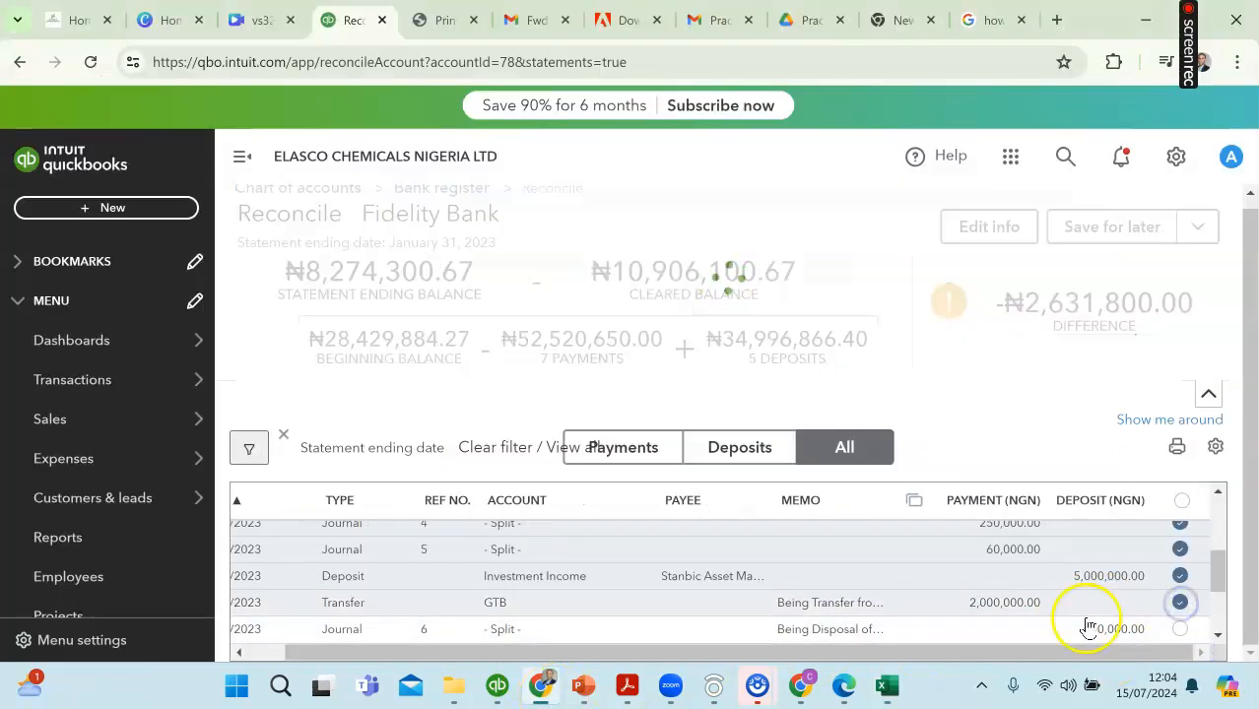
Step: Highlight the 31-Jan-2023 fixed asset disposal receipt of 500,000.00 in yellow in the Excel statement
drag(353, 651, 303, 654)
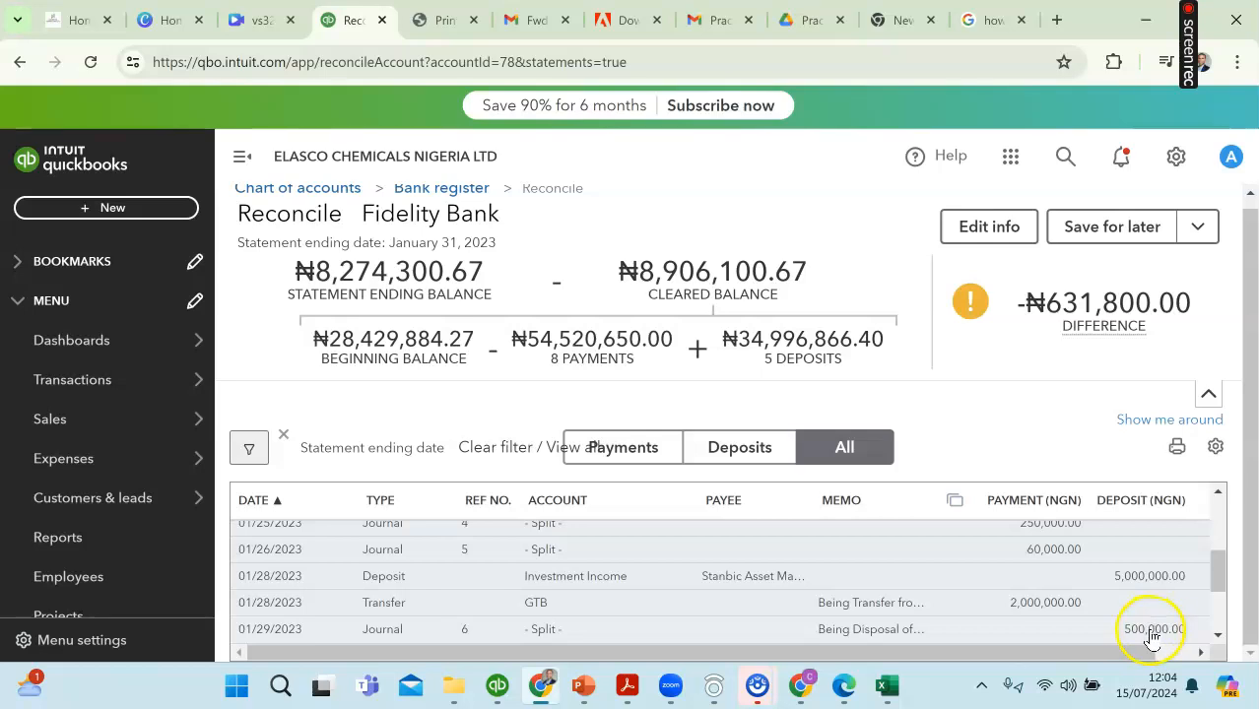
click(883, 695)
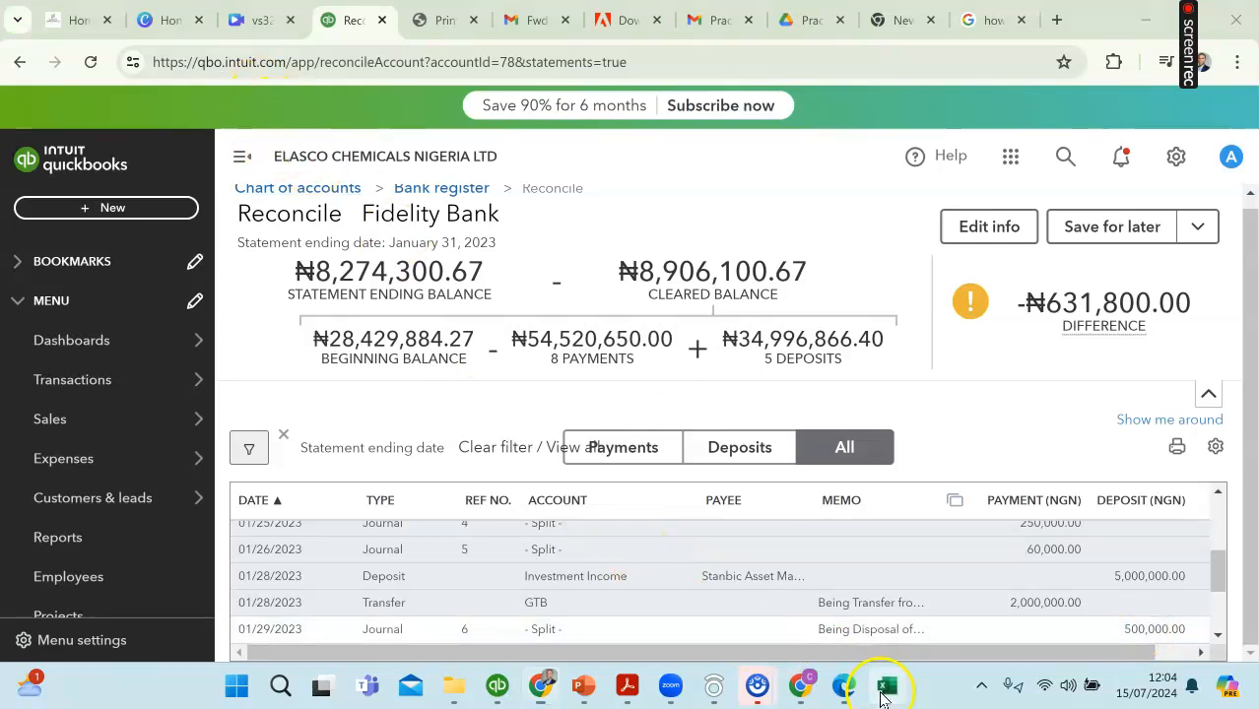
click(962, 563)
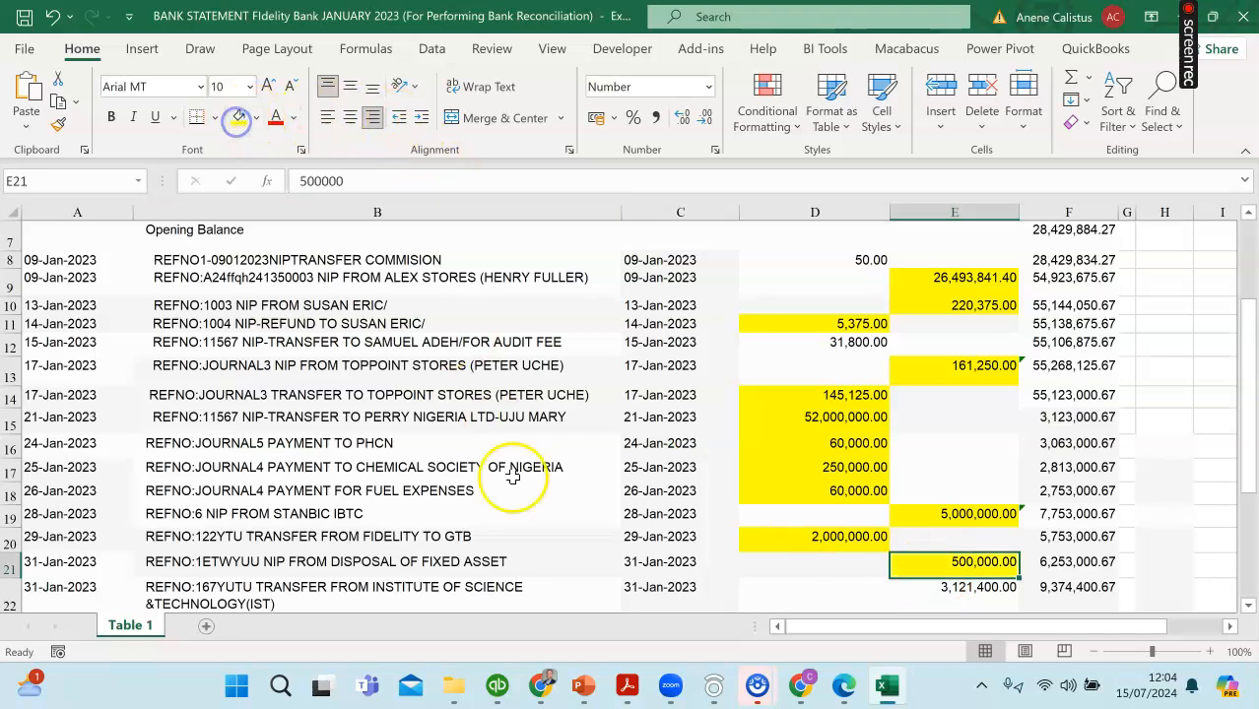
Step: Switch to QuickBooks and mark the 500,000.00 deposit from journal 6 as cleared
click(545, 692)
drag(839, 653, 995, 652)
click(1180, 629)
scroll(1197, 635, down, 2)
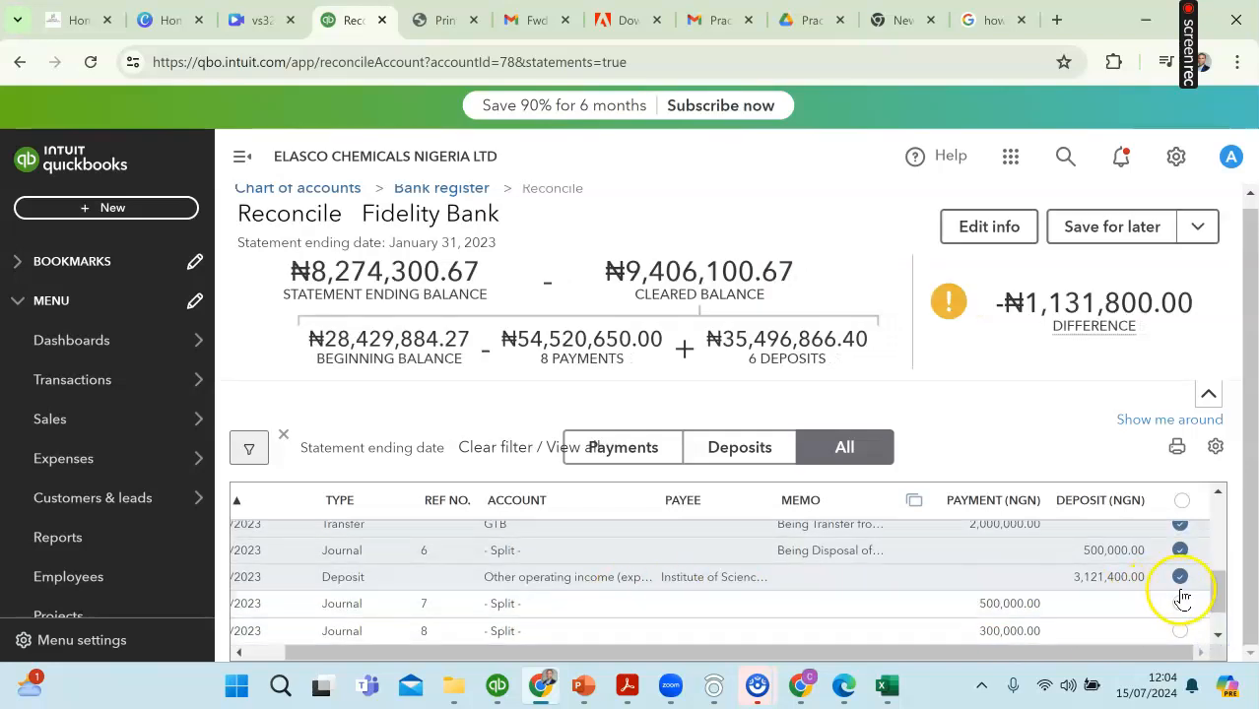
Step: Recheck the Institute of Science & Technology deposit of 3,121,400.00 as cleared and highlight its amount in yellow in the Excel statement
click(1180, 578)
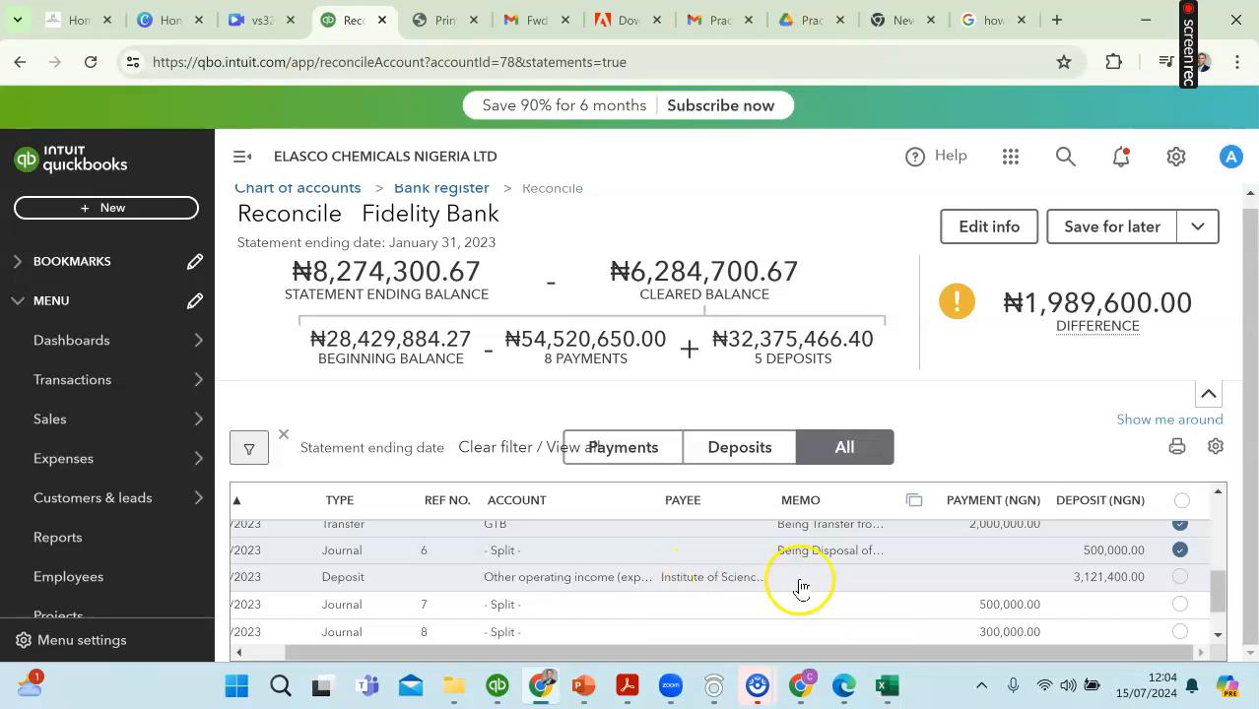
click(1182, 580)
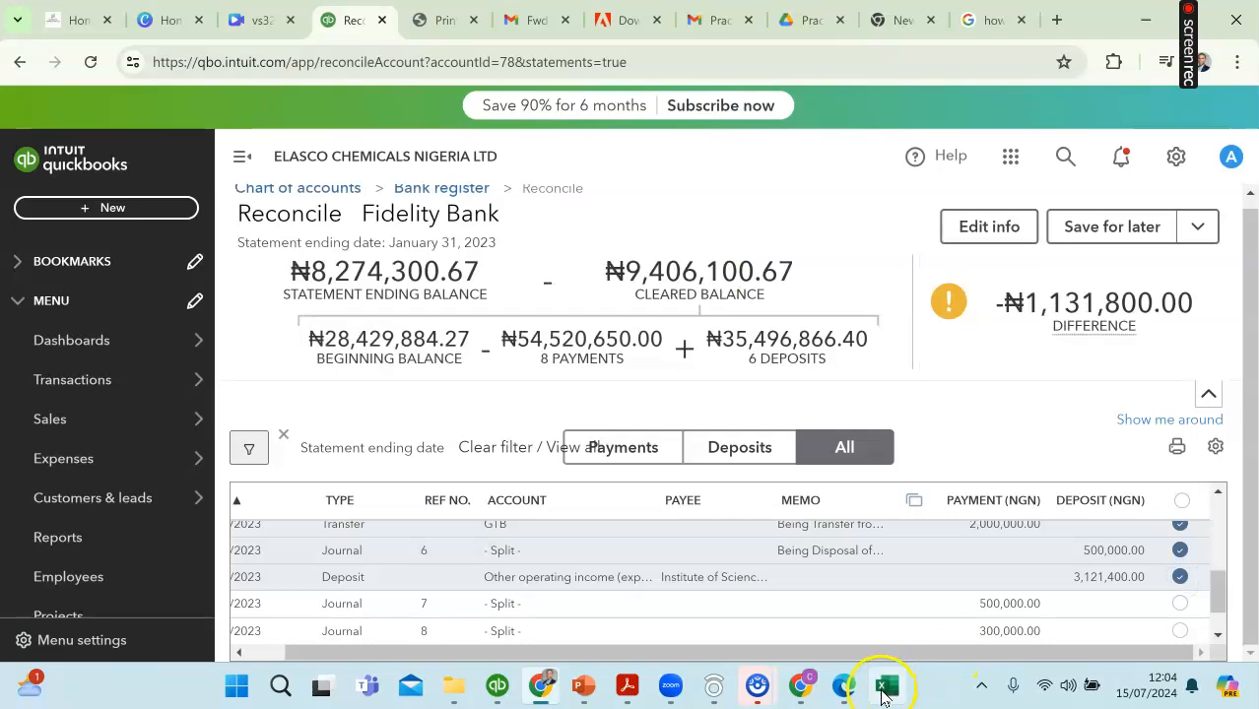
click(886, 686)
click(959, 589)
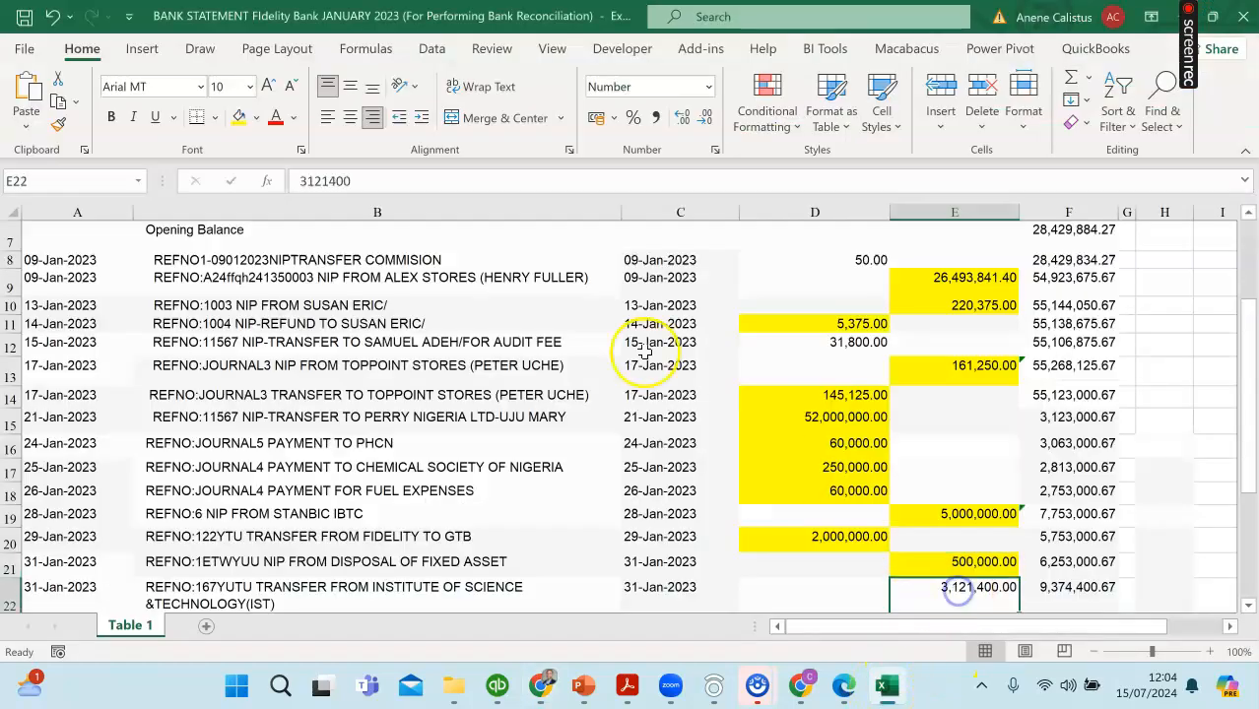
click(234, 120)
scroll(385, 449, down, 2)
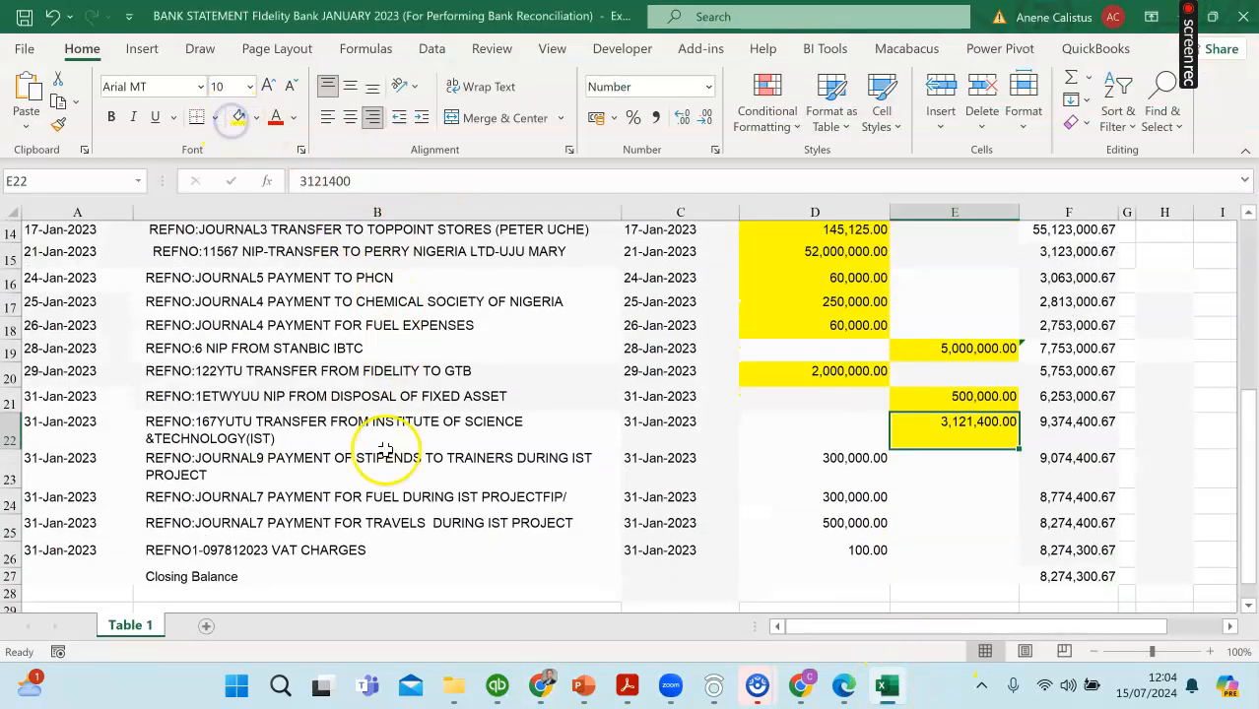
Step: Highlight the 31-Jan-2023 IST project payments for stipends (300,000.00), fuel (300,000.00) and travels (500,000.00) in yellow in the Excel statement
click(540, 687)
scroll(806, 522, down, 2)
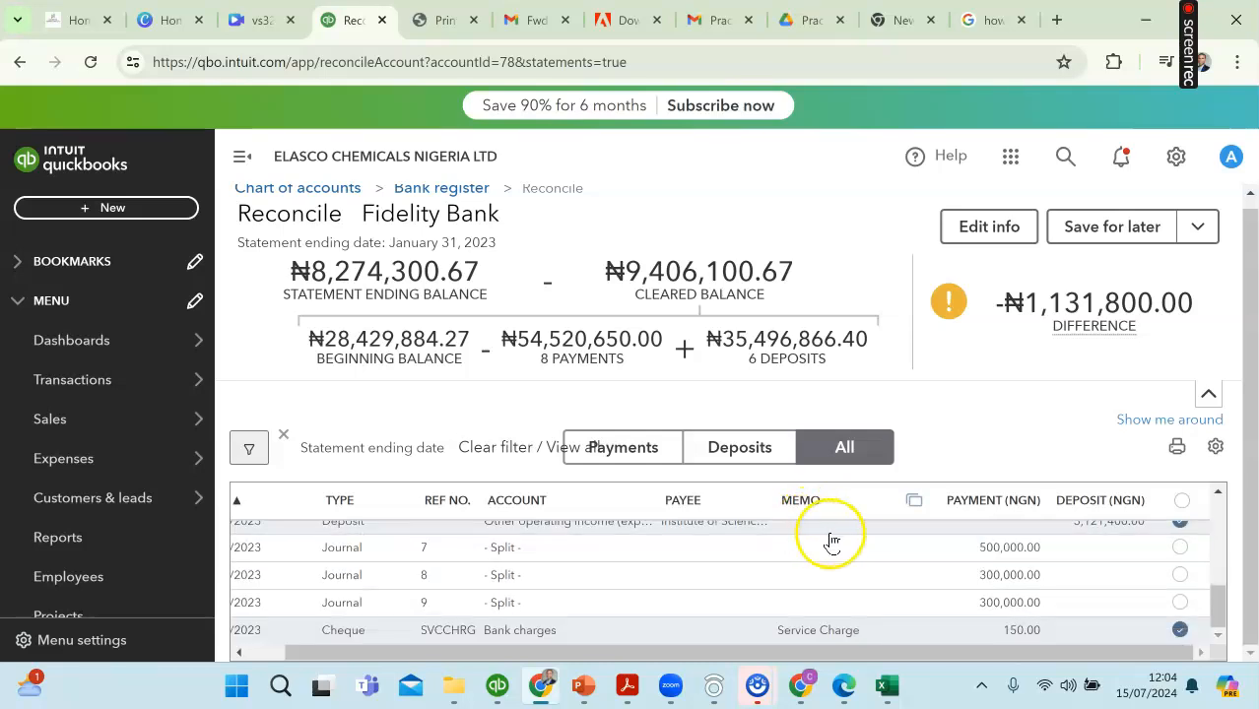
click(886, 687)
click(837, 459)
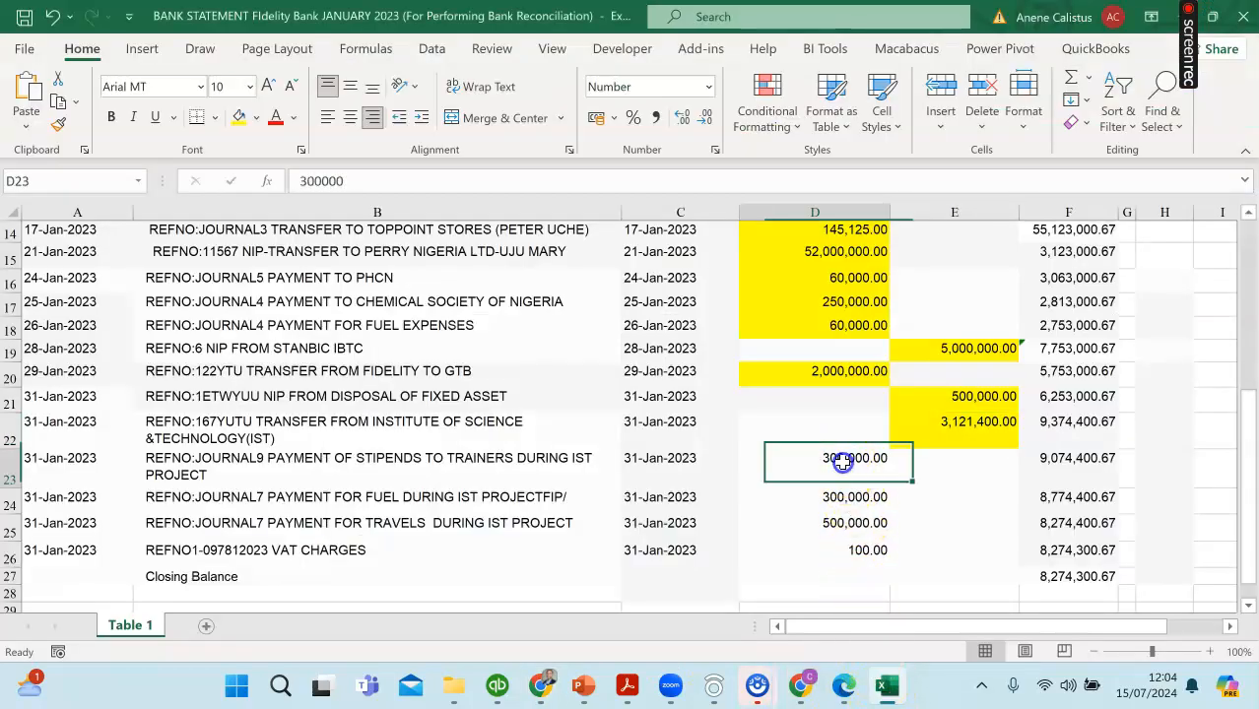
click(237, 117)
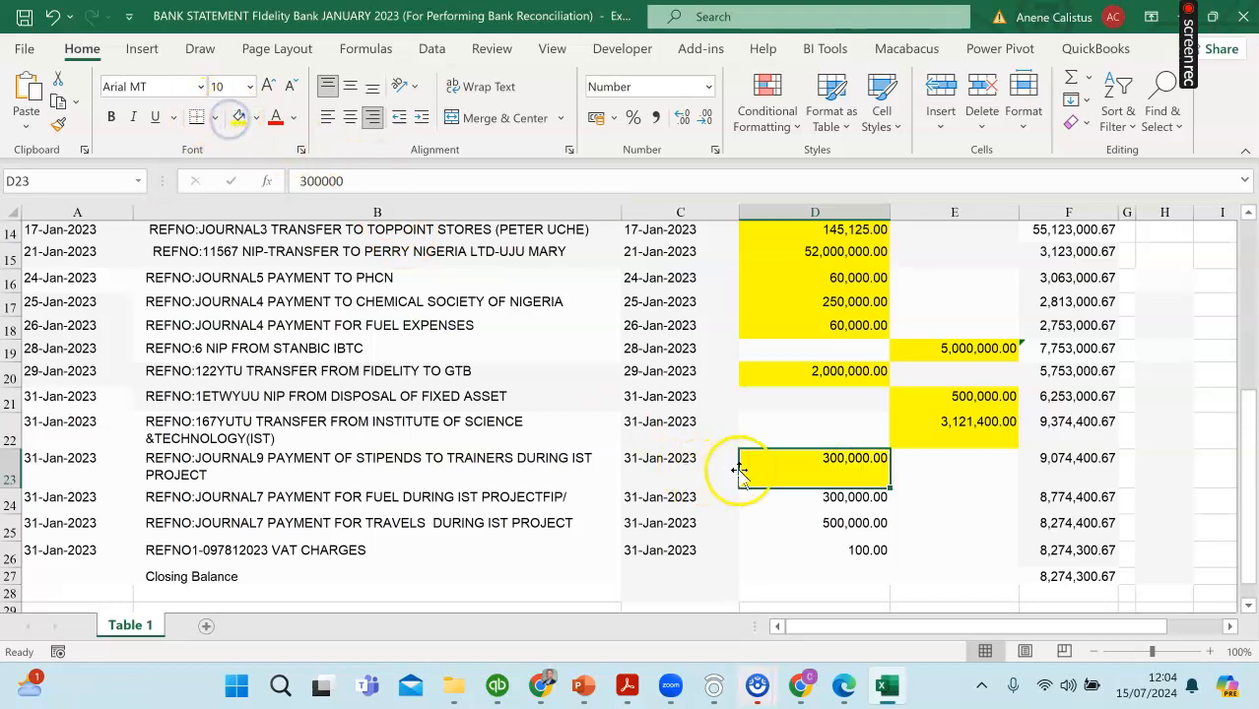
click(825, 522)
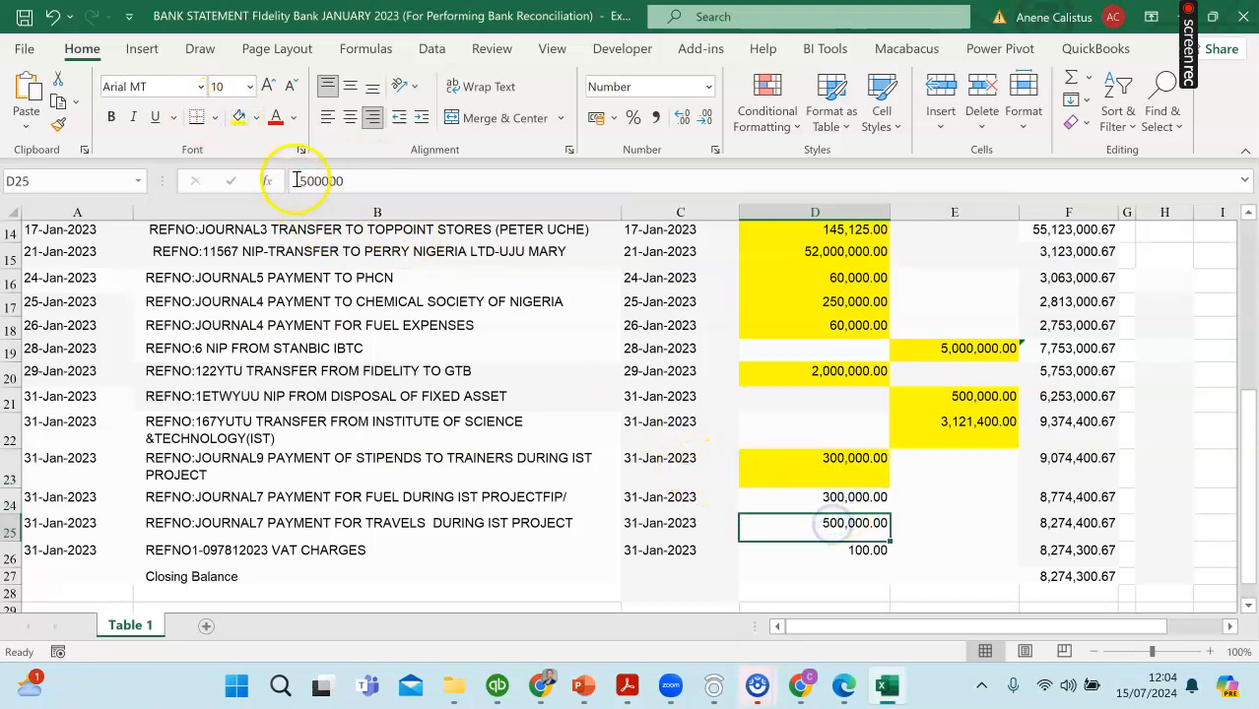
click(238, 119)
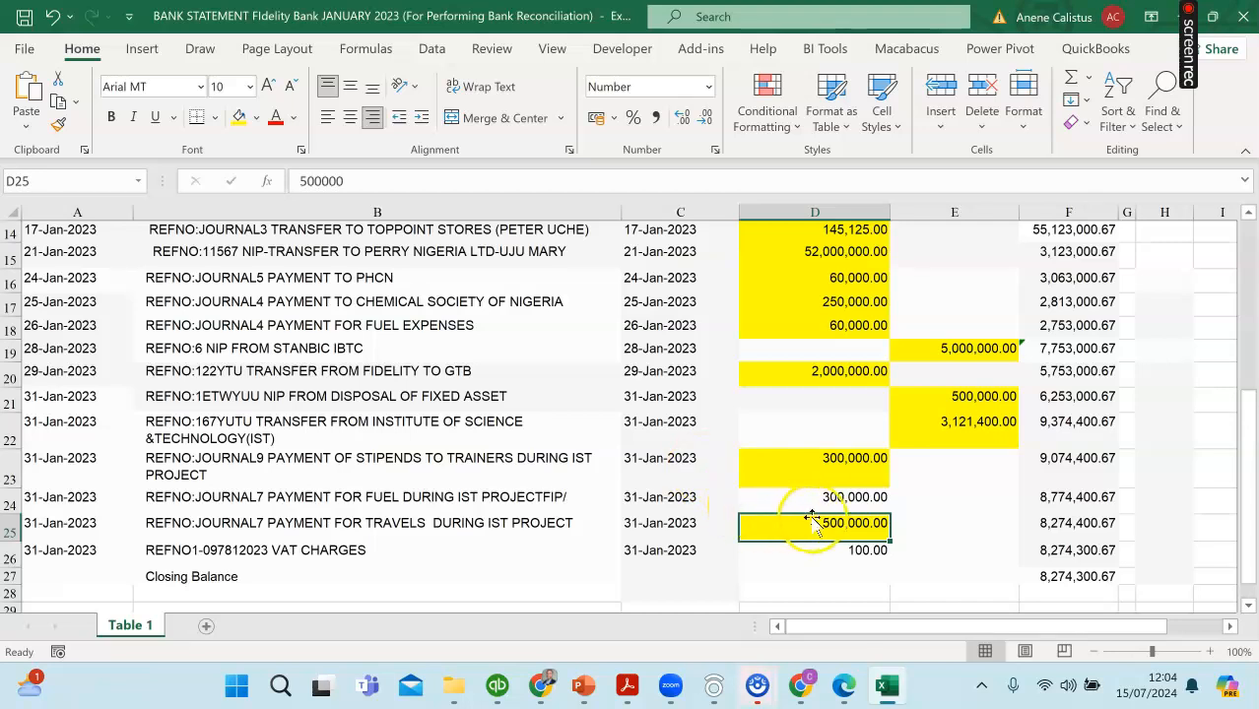
click(839, 503)
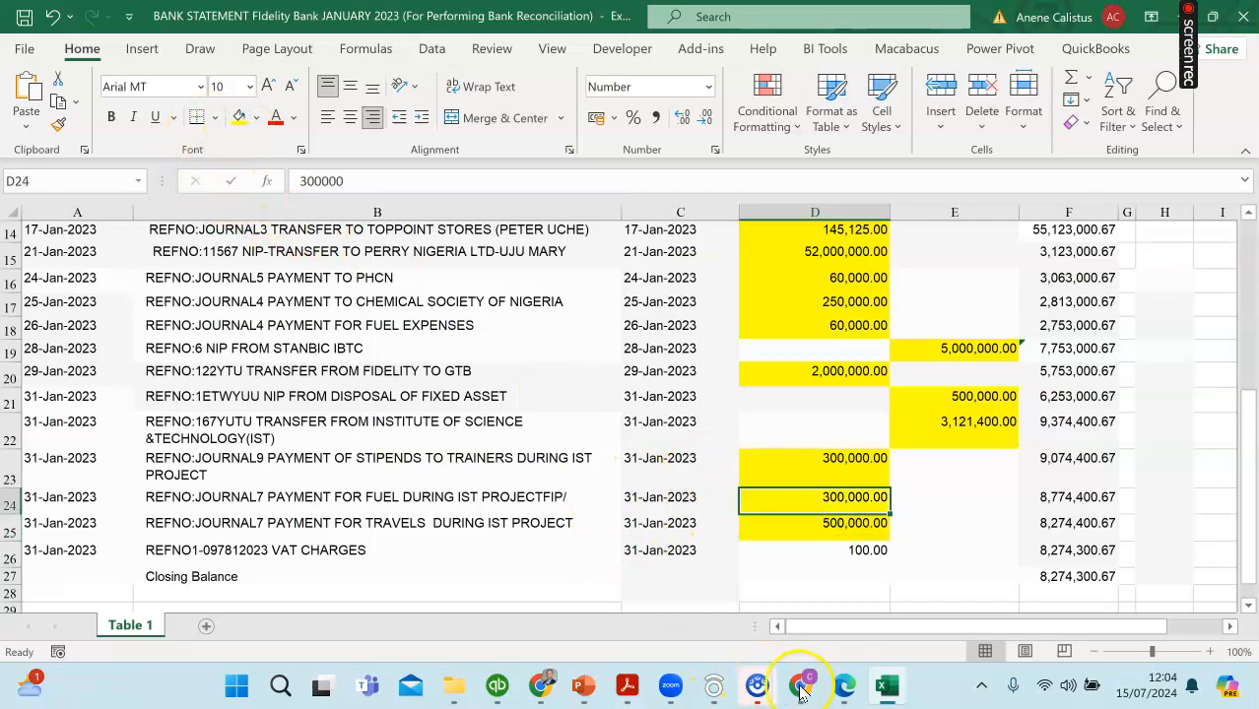
Step: Mark journals 7, 8 and 9, for 500,000.00, 300,000.00 and 300,000.00, as cleared in QuickBooks
mouse_move(802, 697)
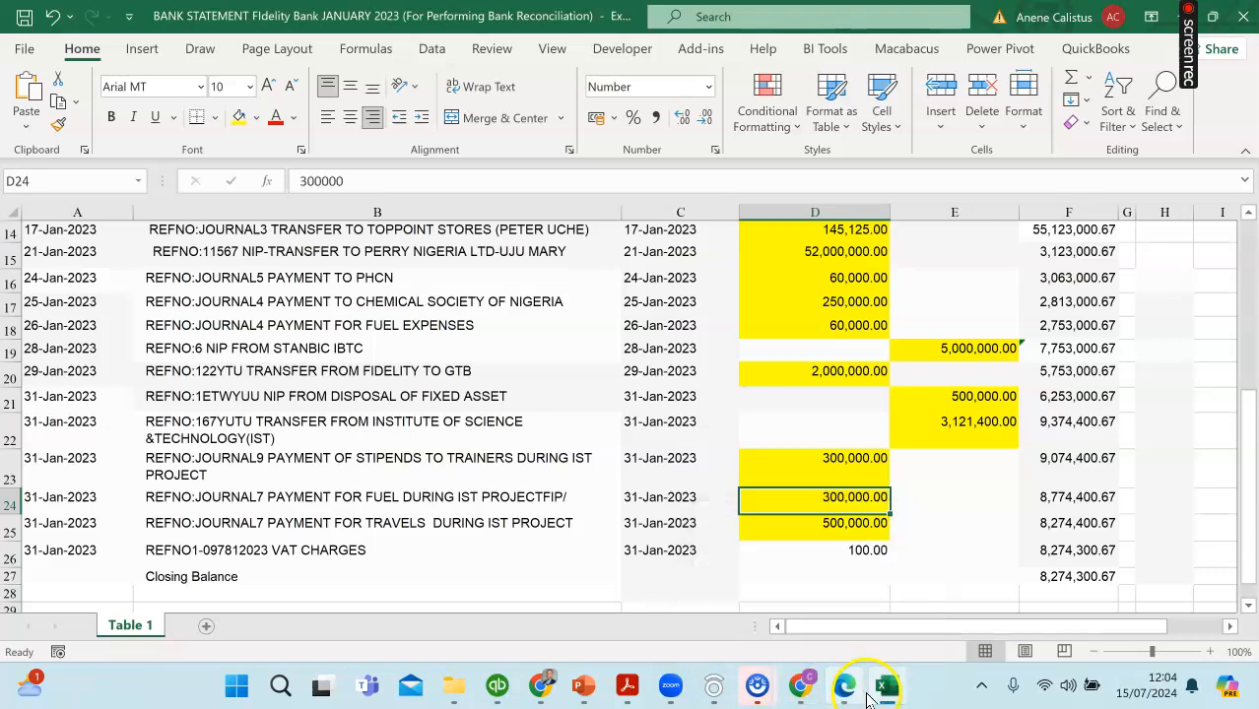
click(802, 690)
click(885, 690)
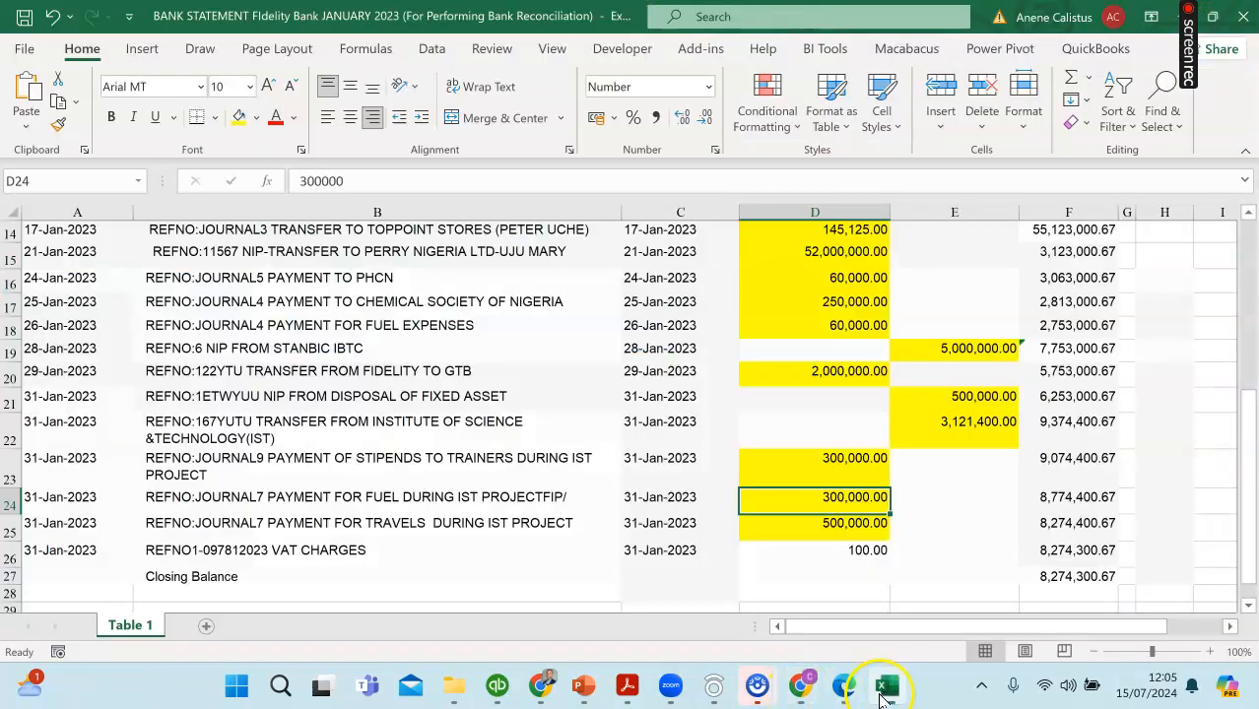
click(561, 537)
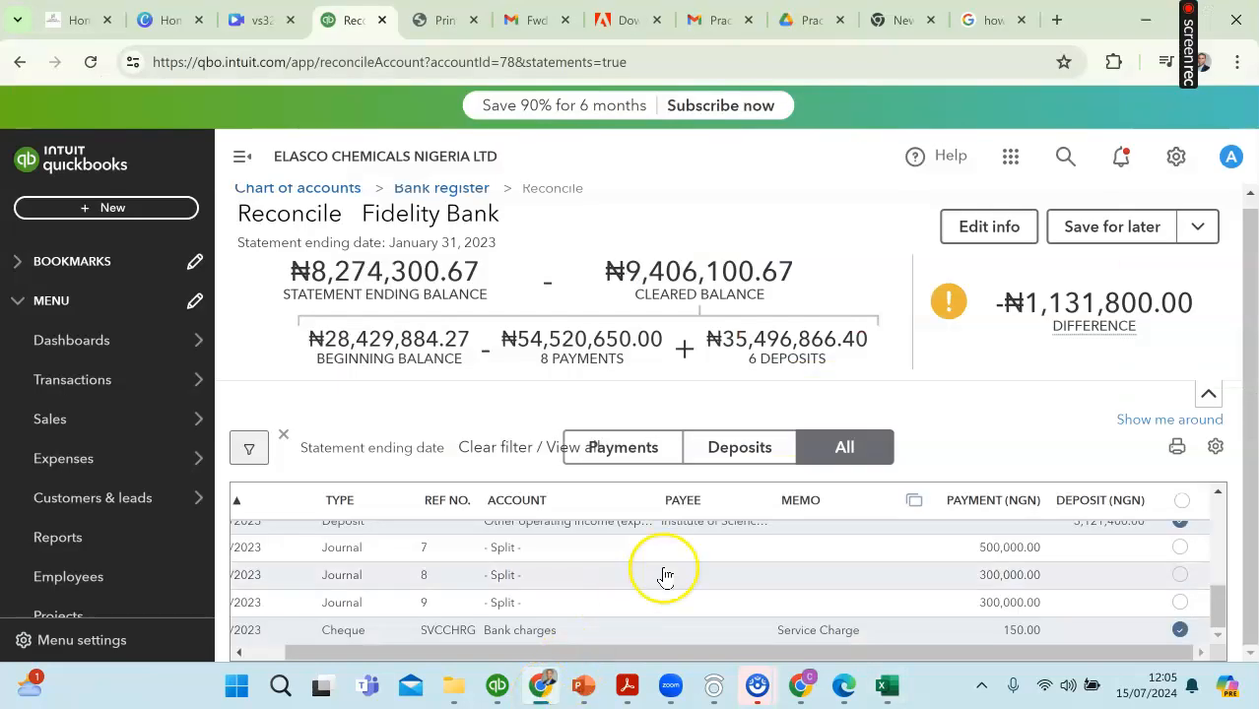
click(1180, 548)
click(1183, 607)
click(1174, 579)
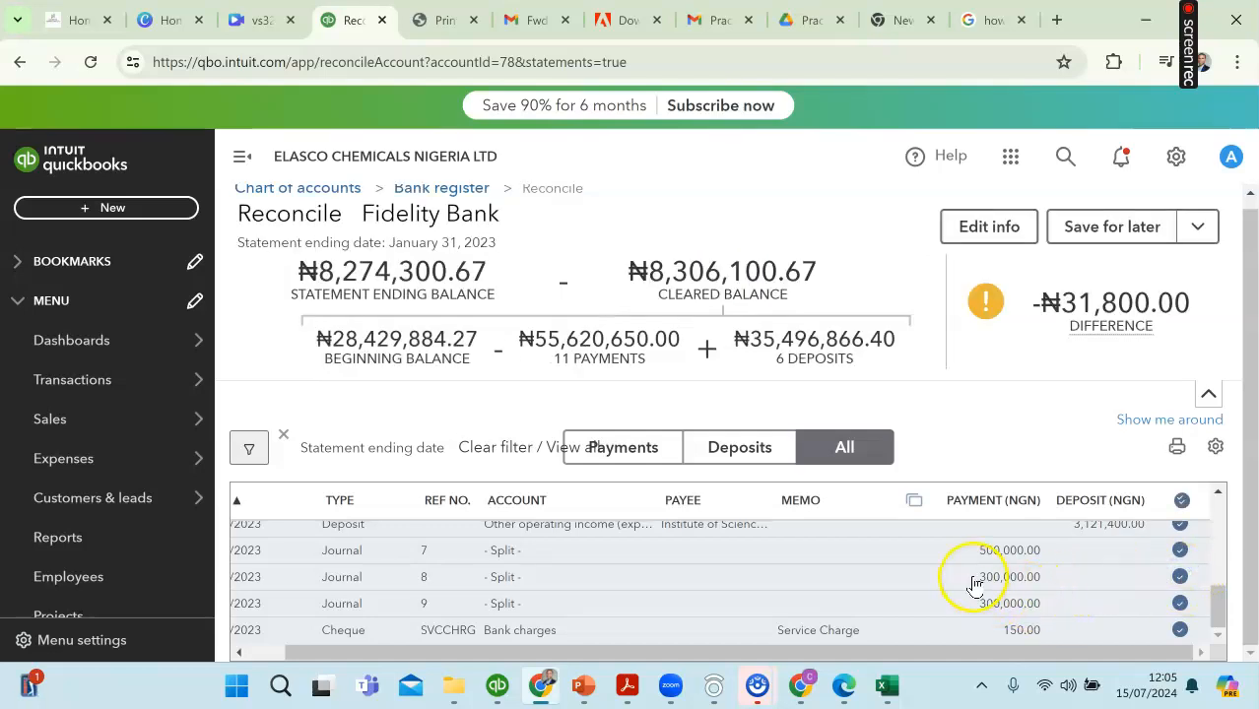
Step: Highlight the 50.00 transfer commission and the 100.00 VAT charges in yellow in the Excel statement and check for withdrawals left unhighlighted
scroll(974, 585, up, 5)
mouse_move(1042, 317)
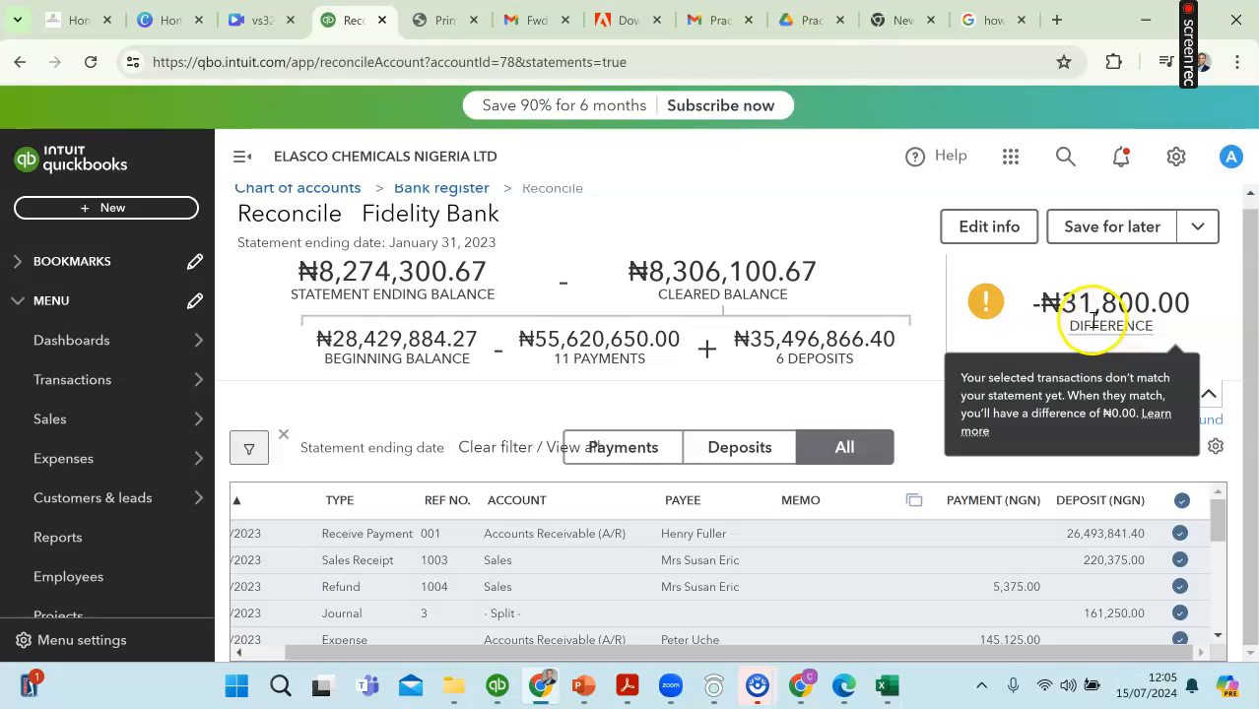
click(885, 693)
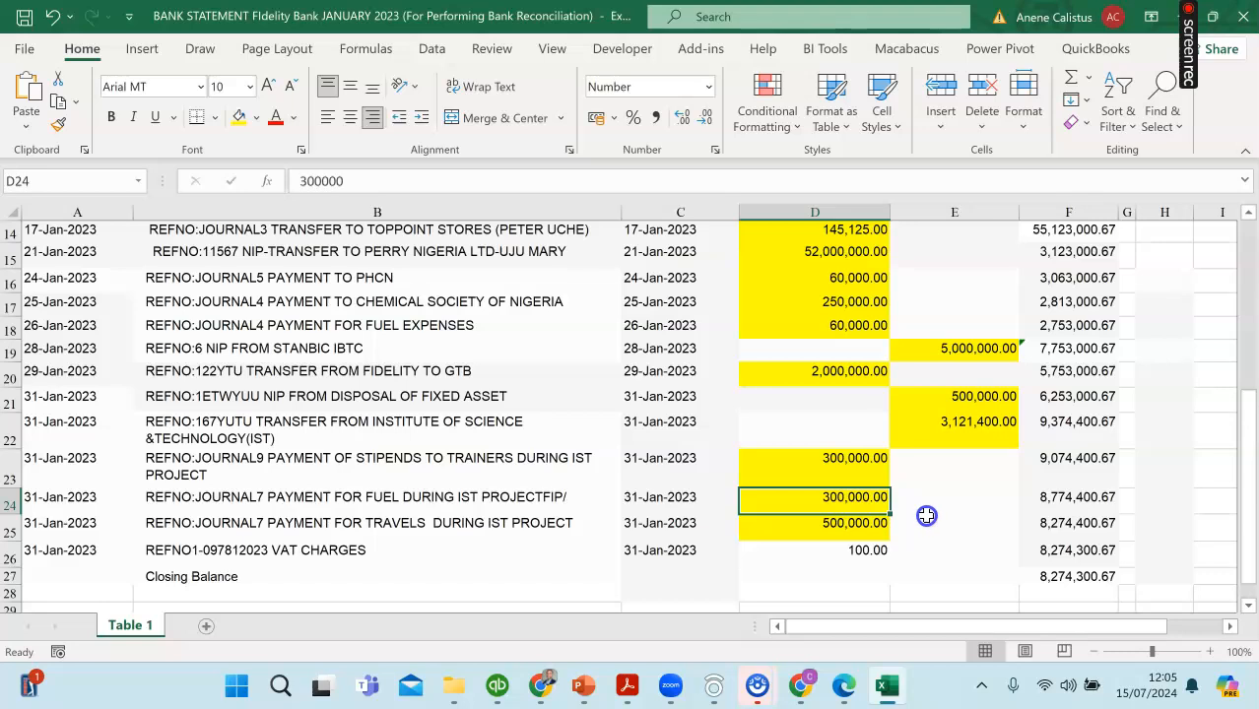
scroll(926, 515, up, 4)
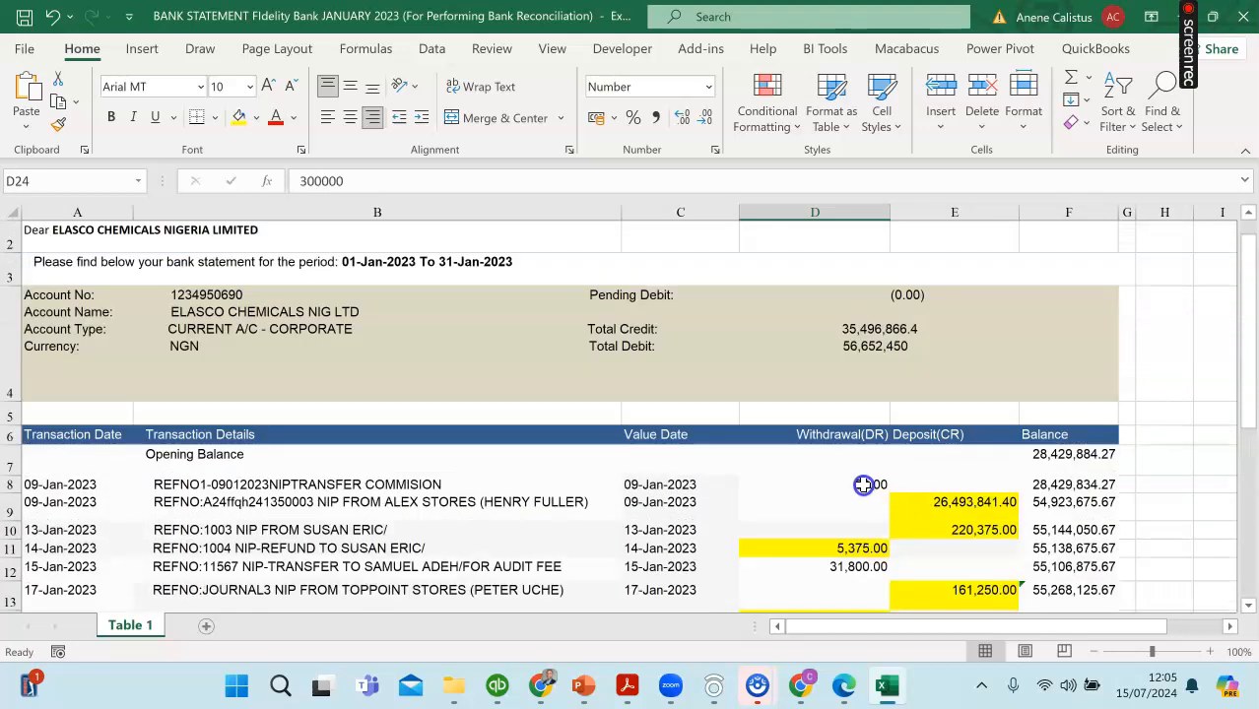
click(868, 485)
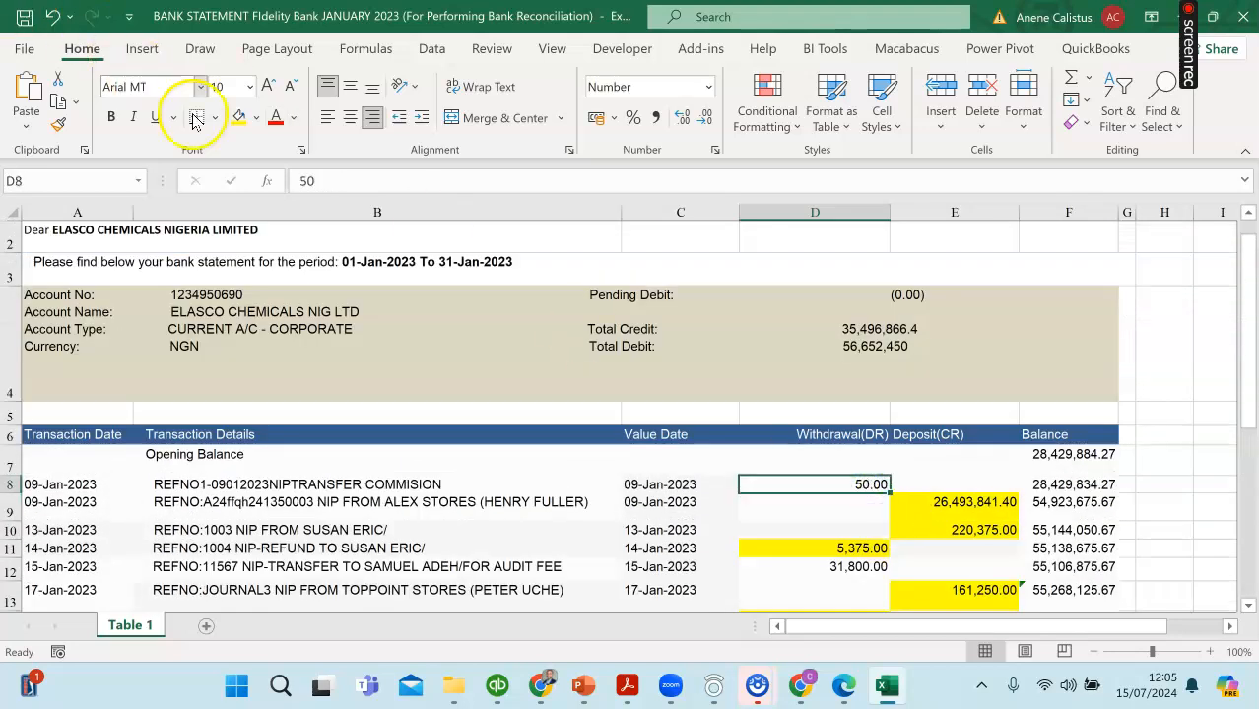
scroll(838, 513, down, 4)
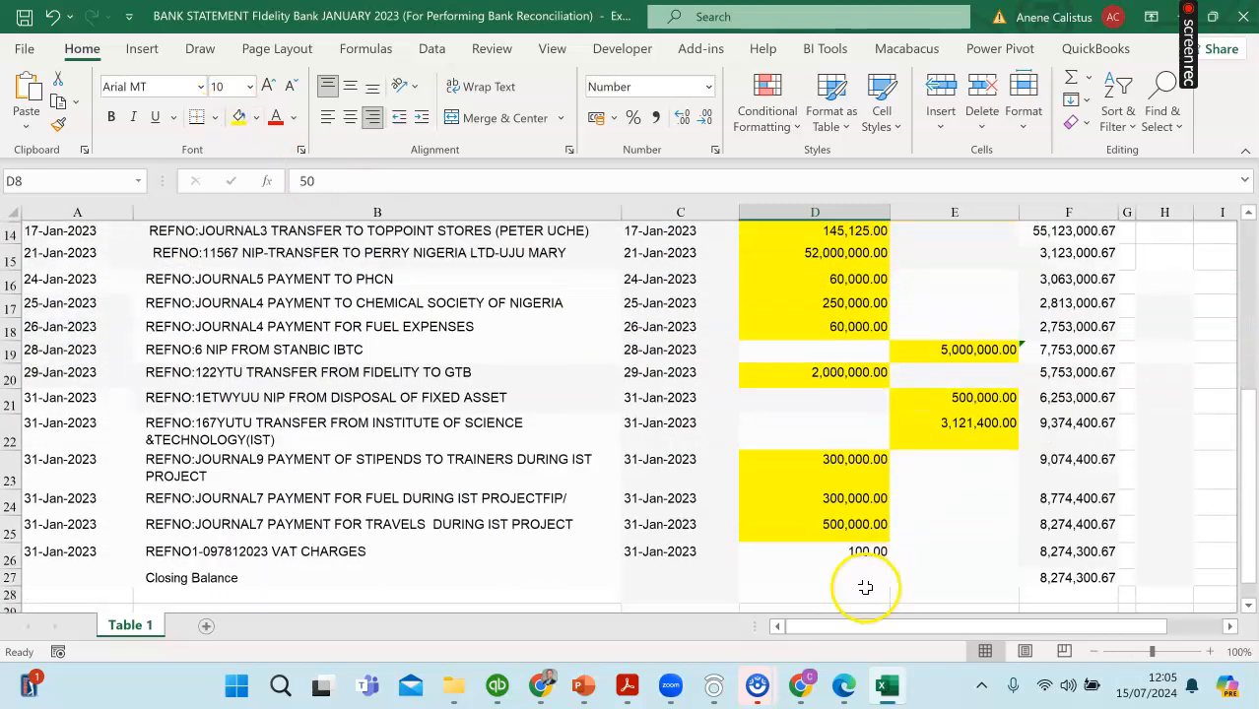
click(852, 552)
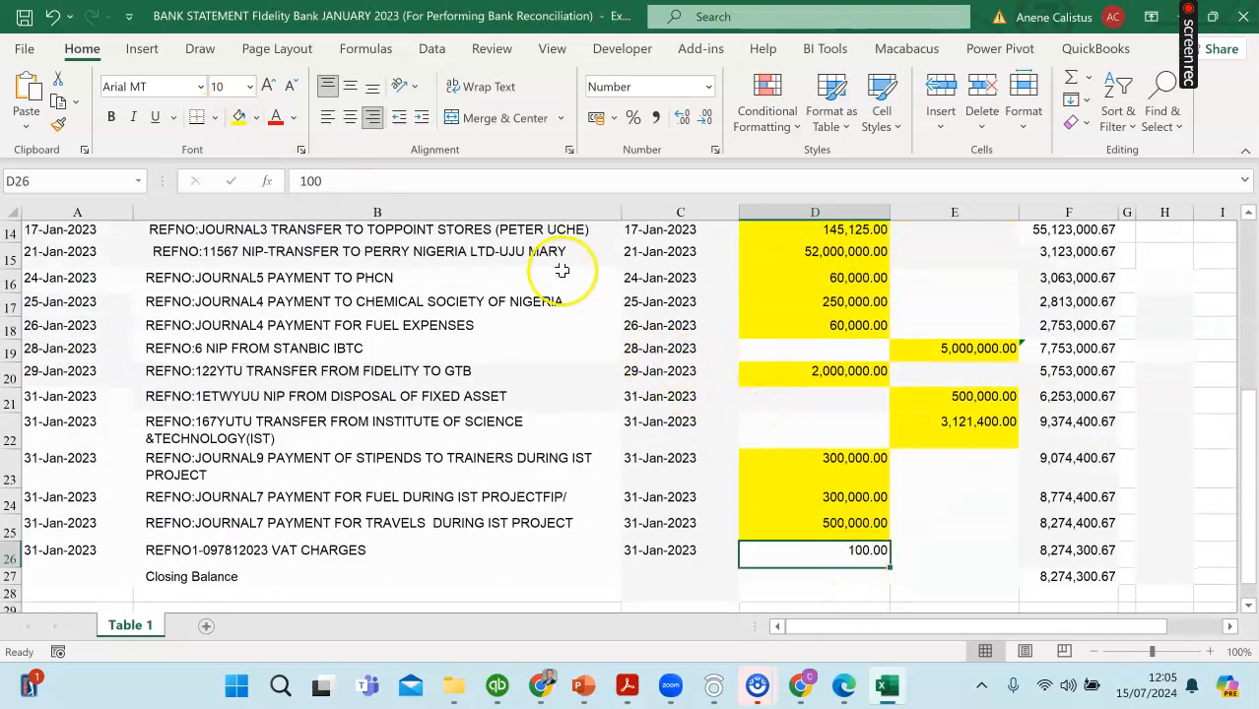
scroll(873, 396, up, 2)
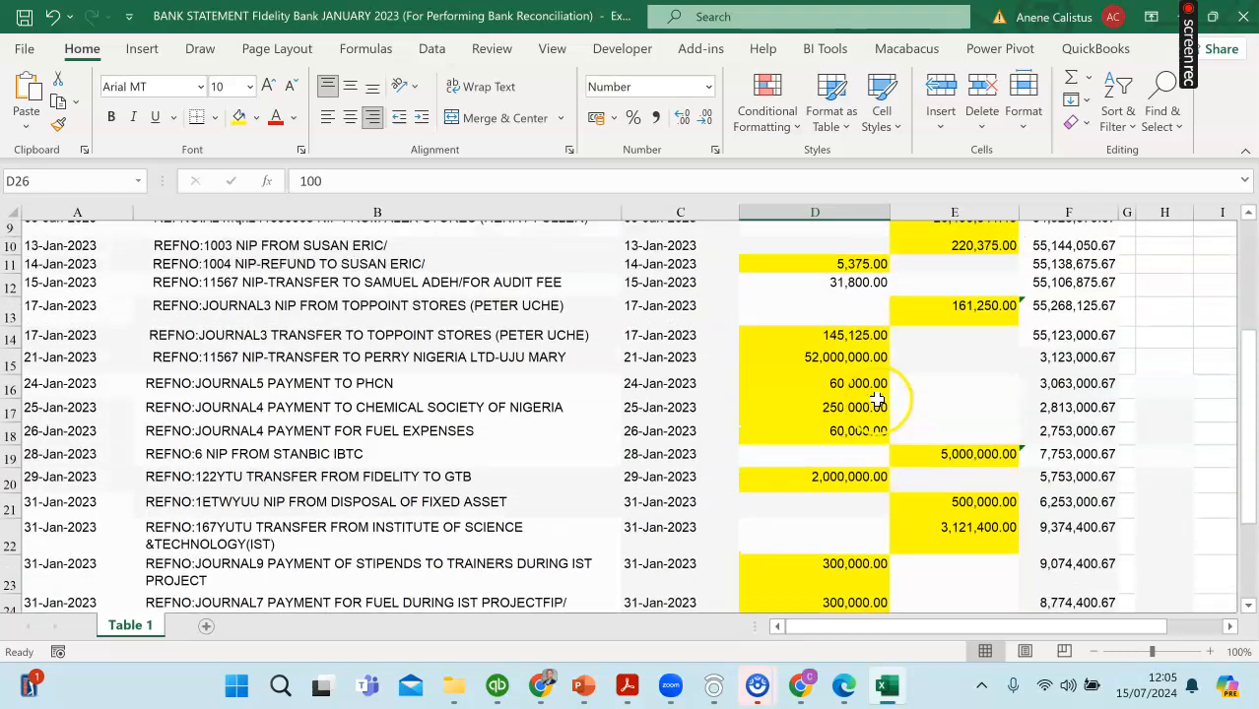
scroll(876, 398, up, 1)
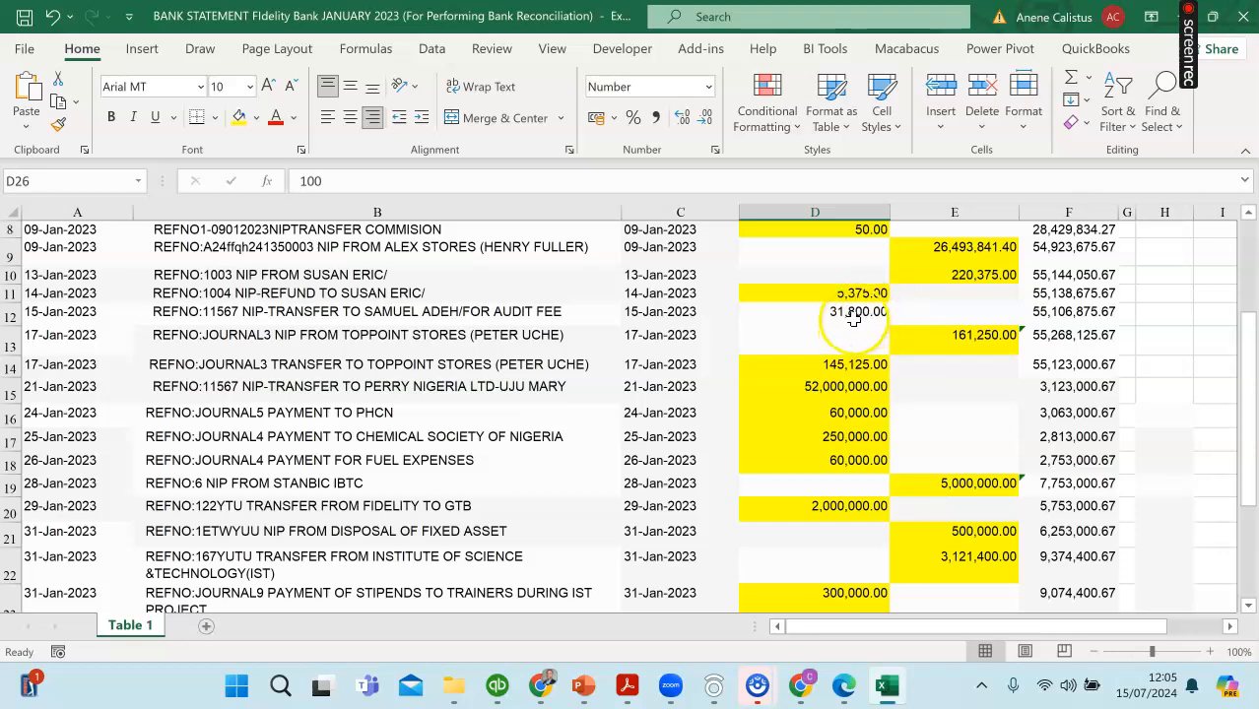
scroll(845, 318, up, 3)
scroll(834, 484, down, 3)
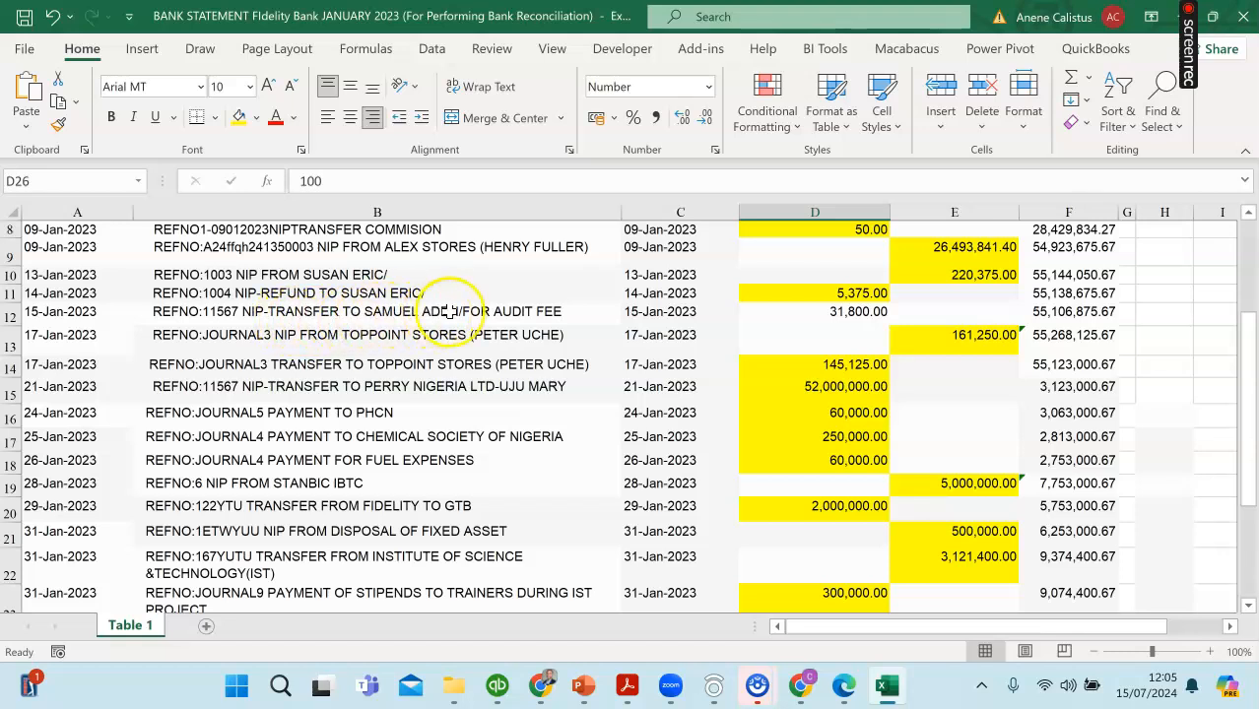
Step: Try to finish the Fidelity Bank reconciliation in QuickBooks, and go back without adding an adjustment
click(542, 688)
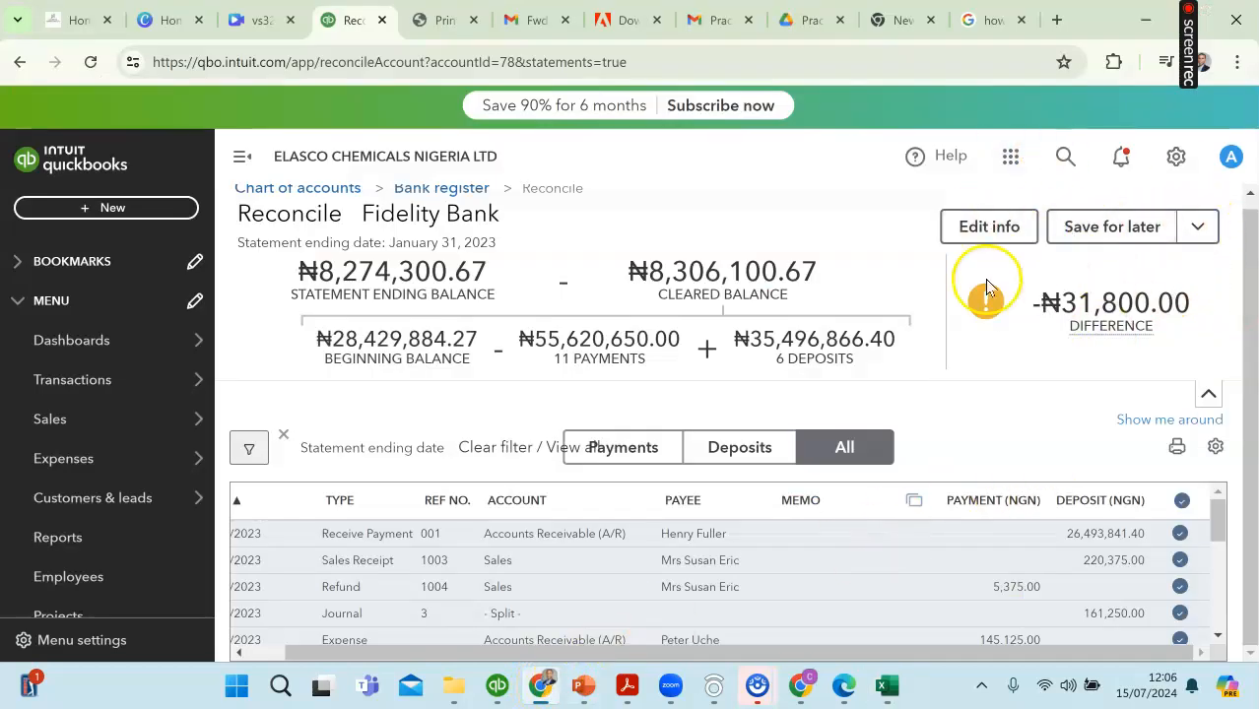
click(1200, 228)
click(1090, 275)
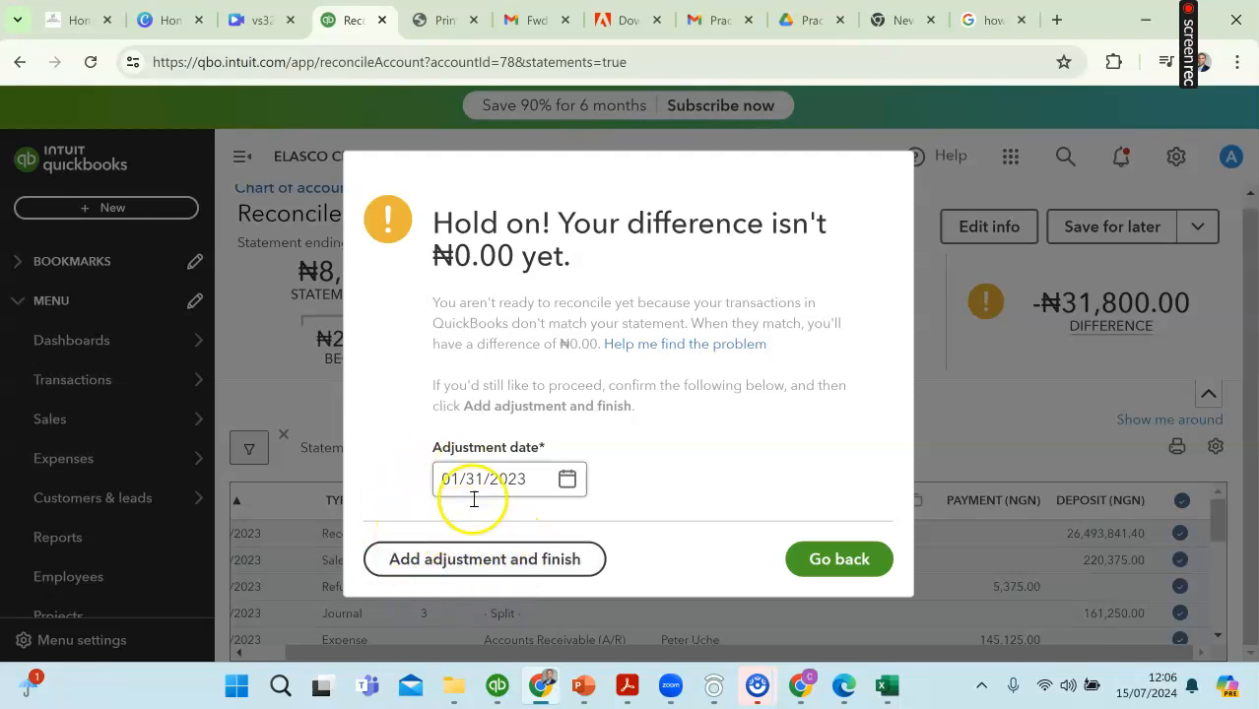
click(834, 559)
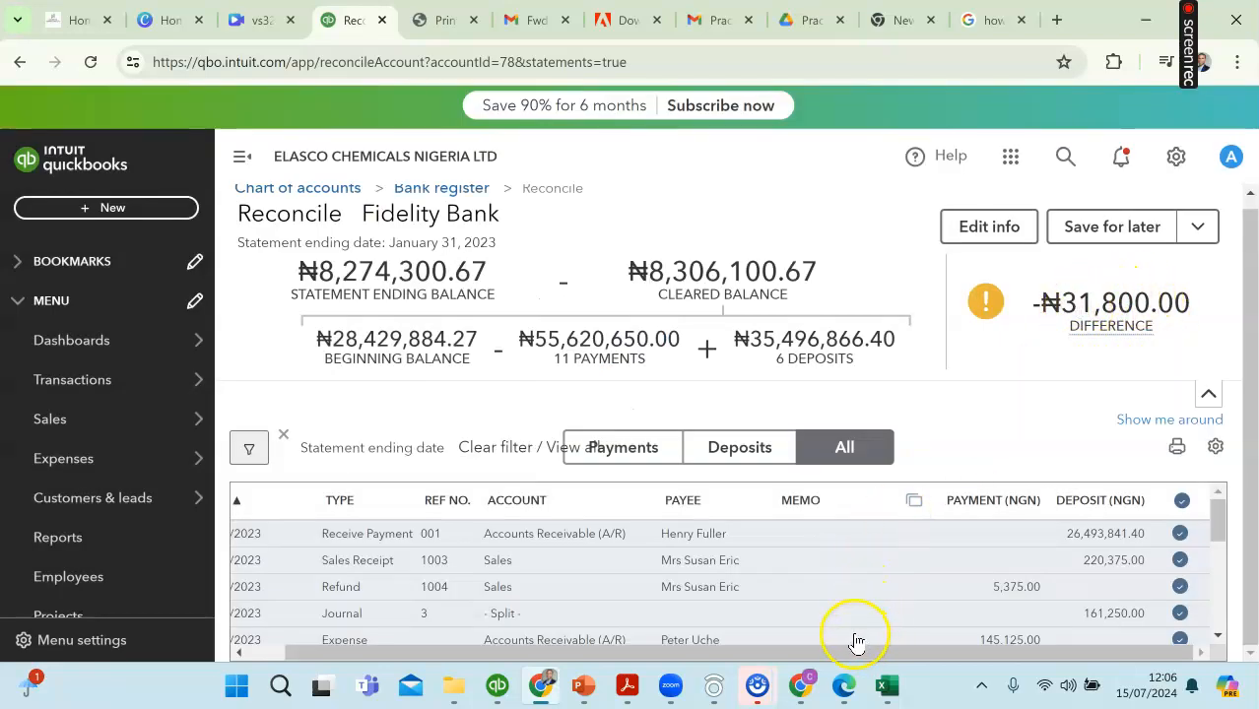
Step: Compare the unhighlighted audit fee withdrawal in the Excel statement with the QuickBooks reconciliation and review its finishing and saving options
click(886, 688)
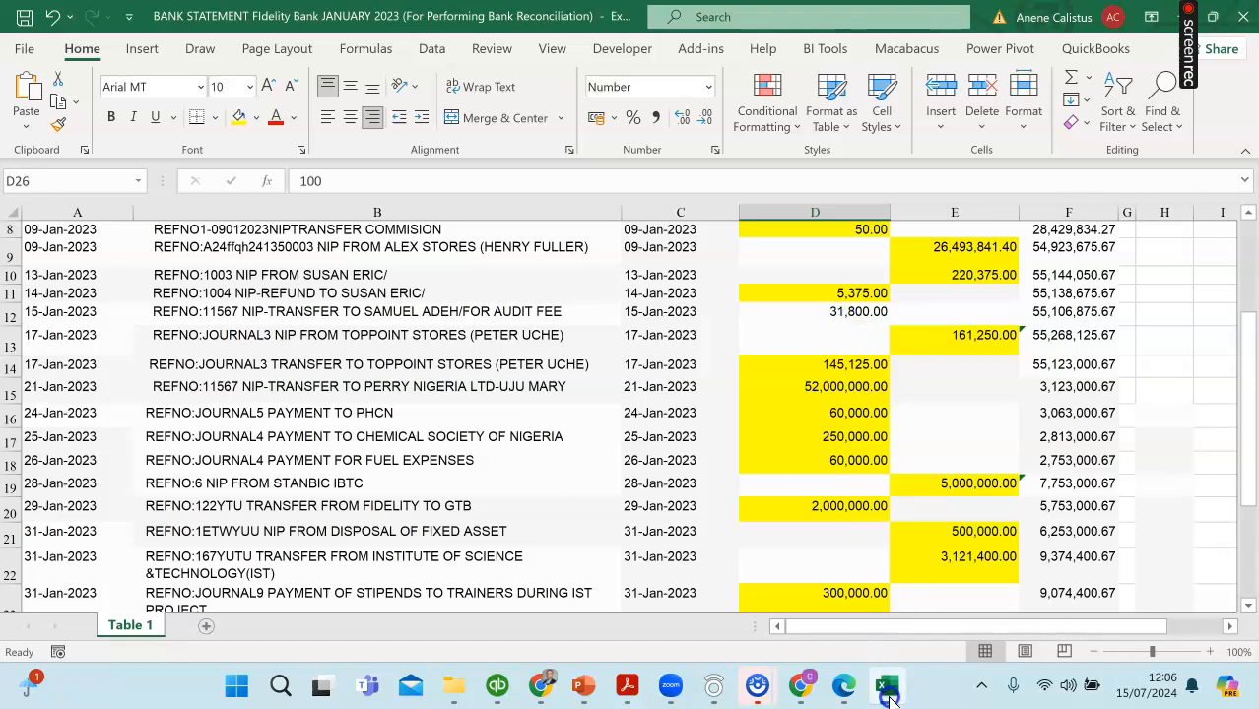
click(886, 687)
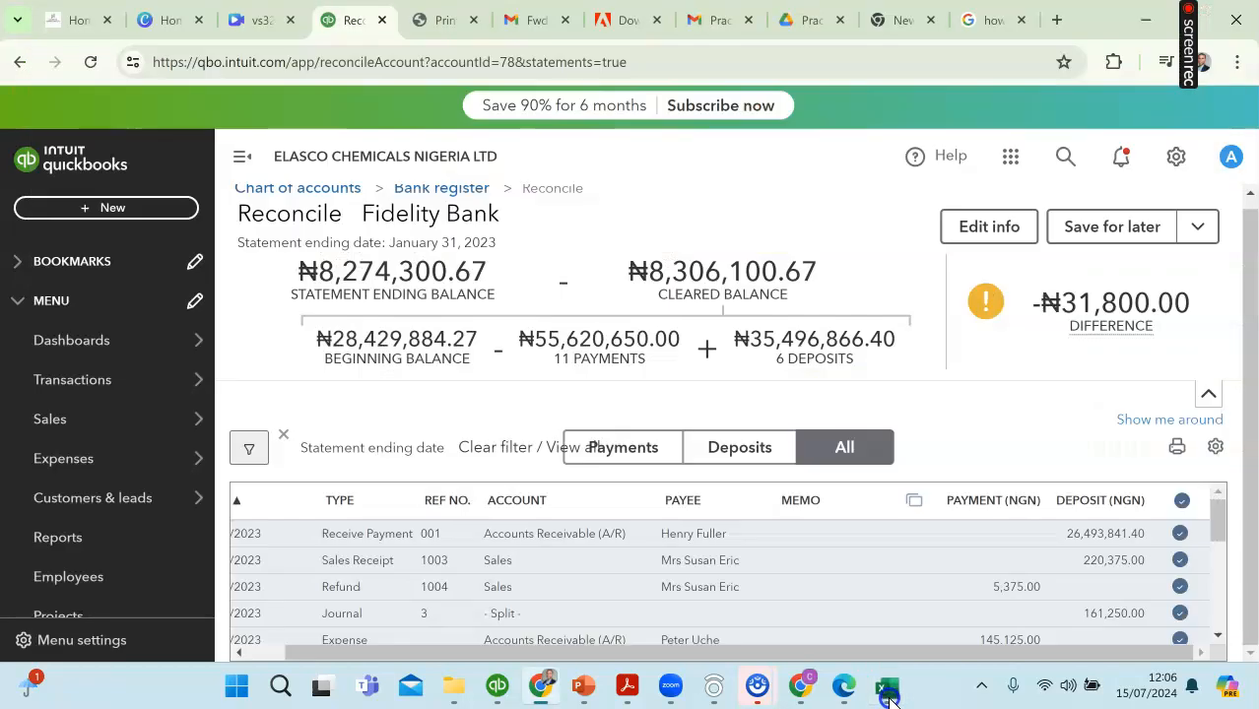
click(1208, 227)
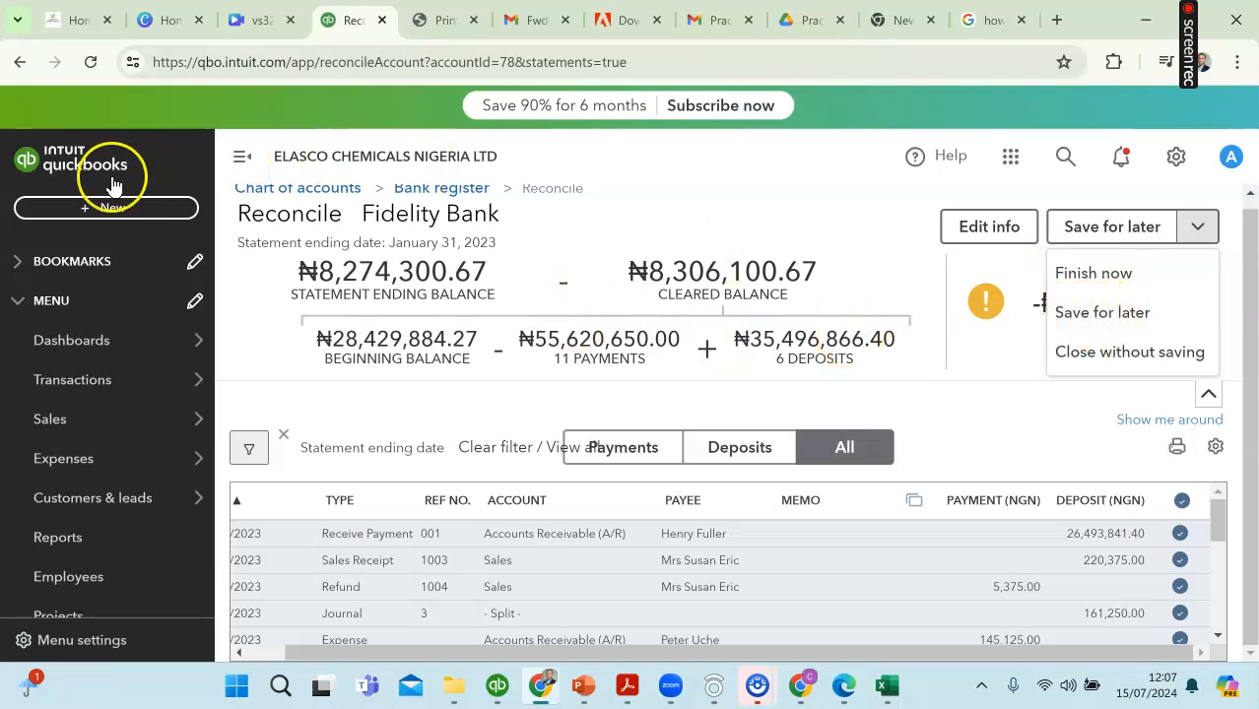
scroll(886, 596, down, 3)
scroll(837, 597, up, 3)
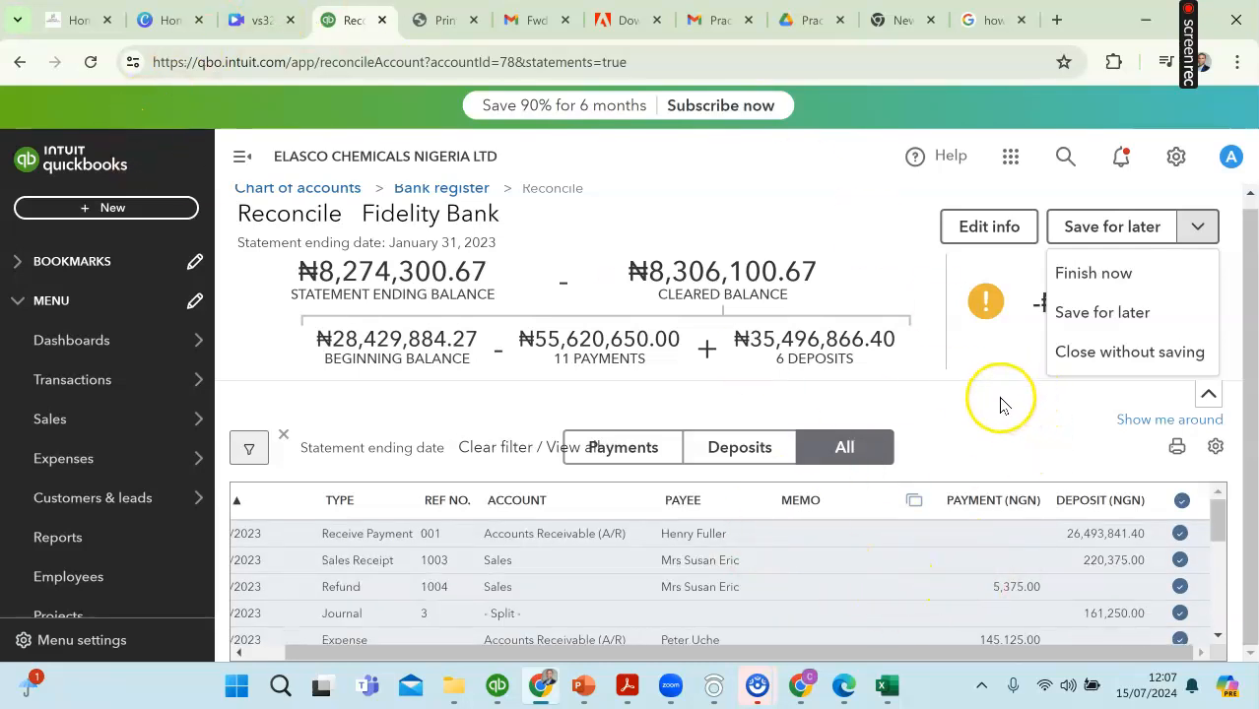
click(887, 686)
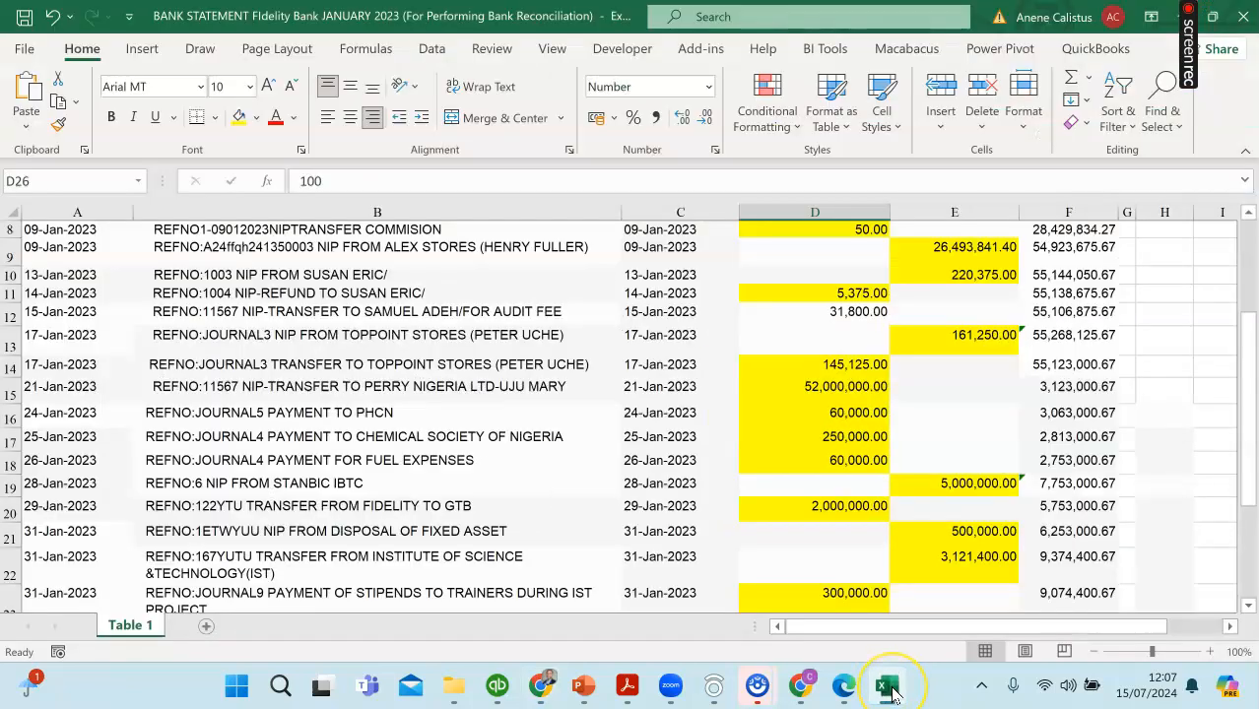
click(890, 689)
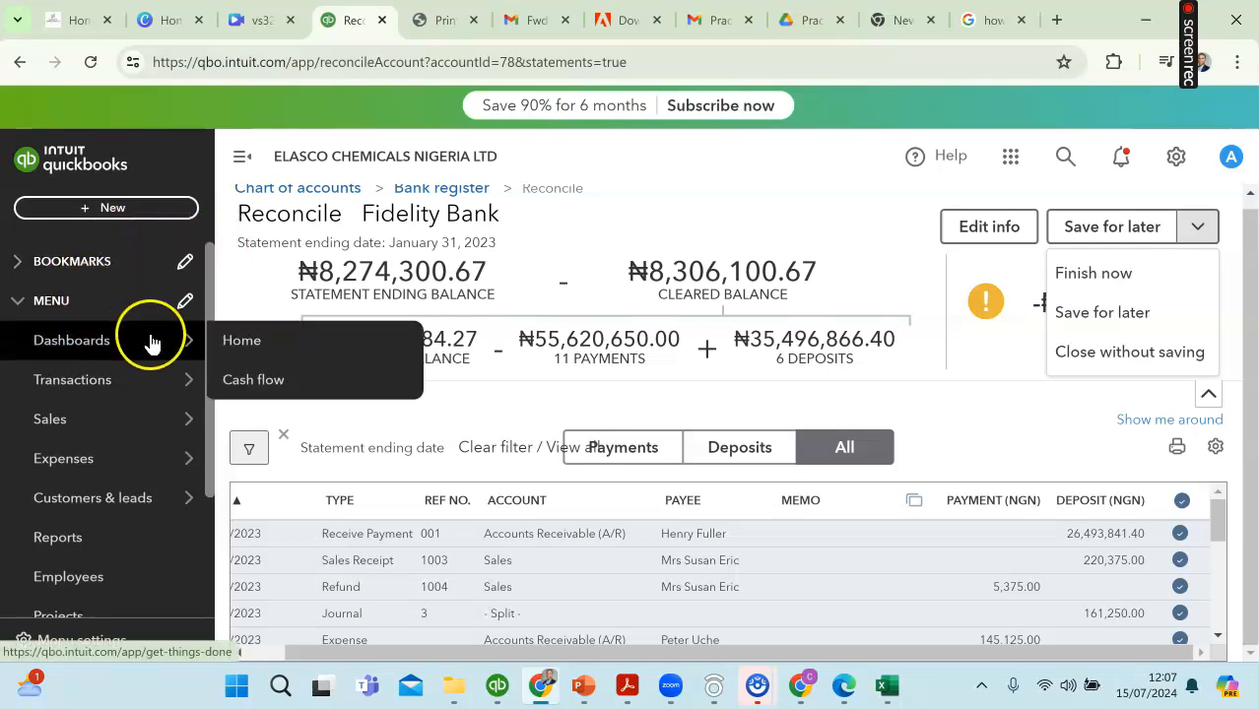
Step: Start a new expense with Fidelity Bank as the payment account
click(131, 212)
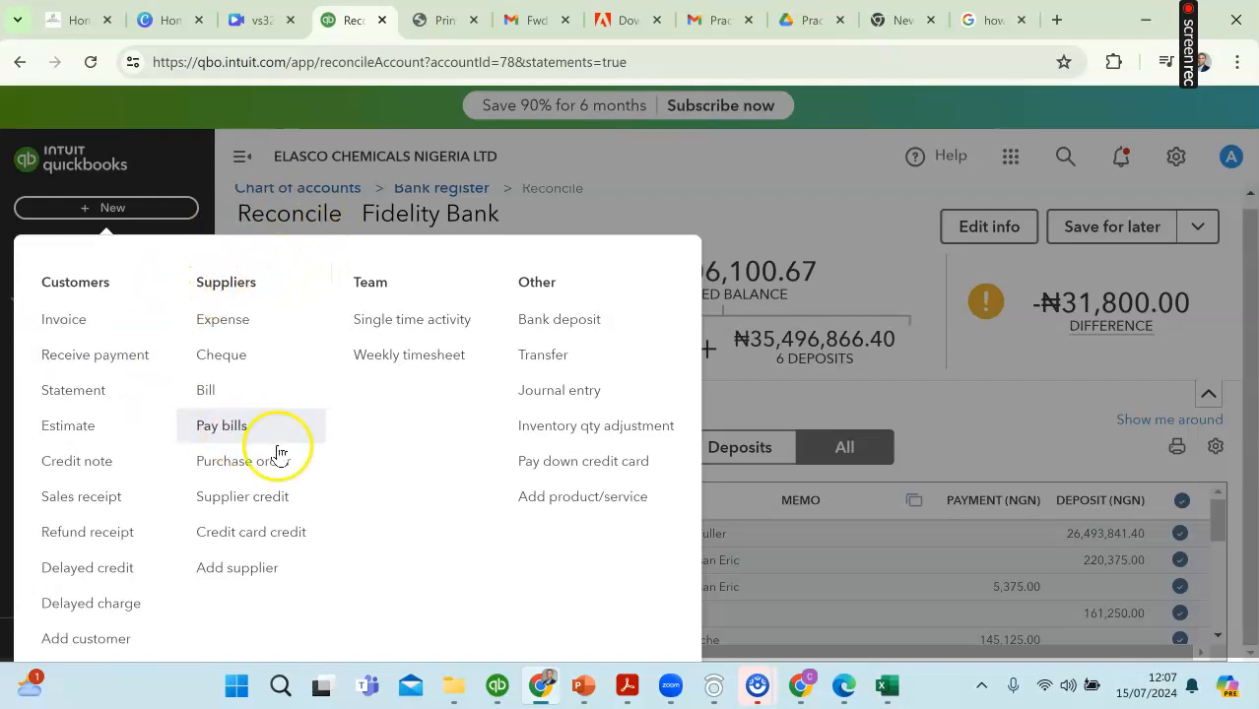
click(232, 332)
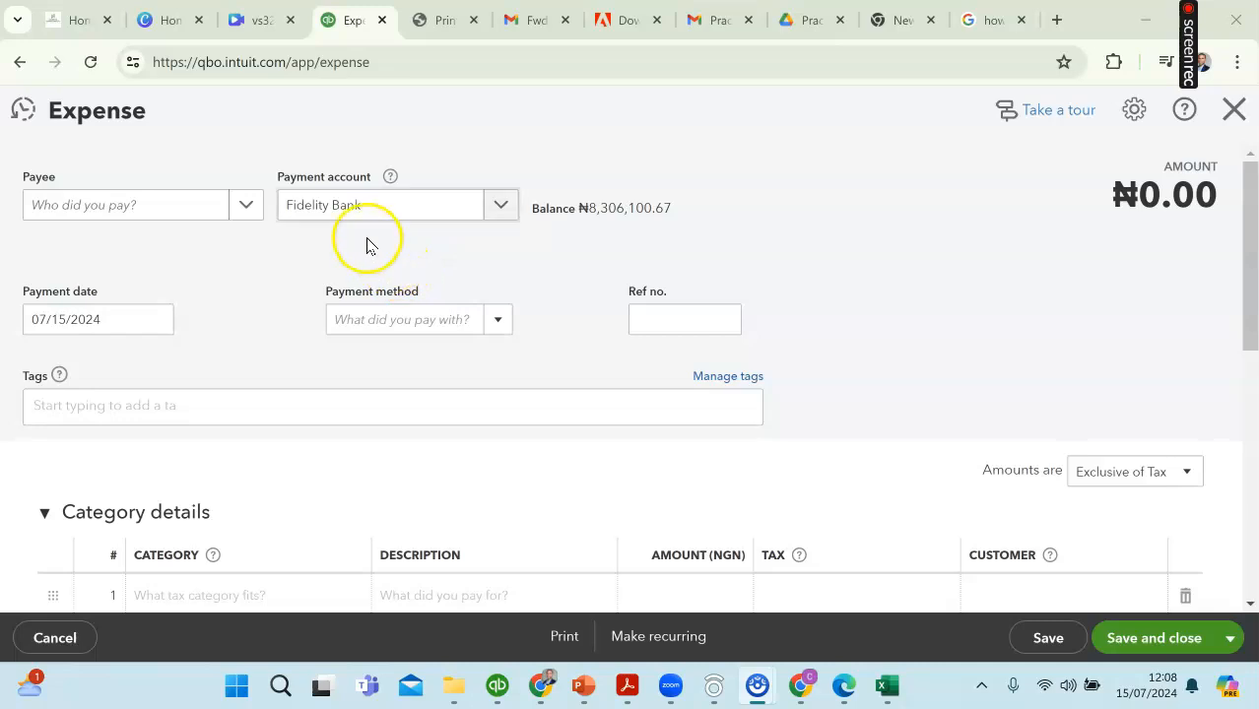
click(246, 207)
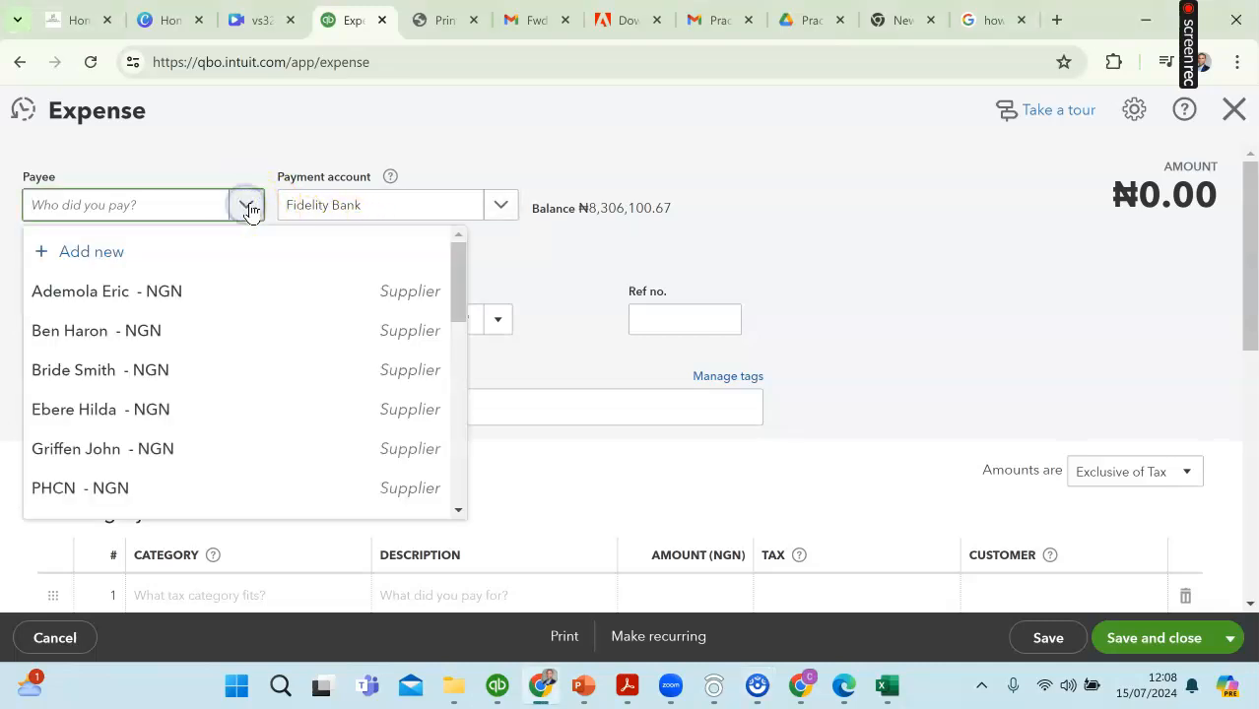
click(505, 205)
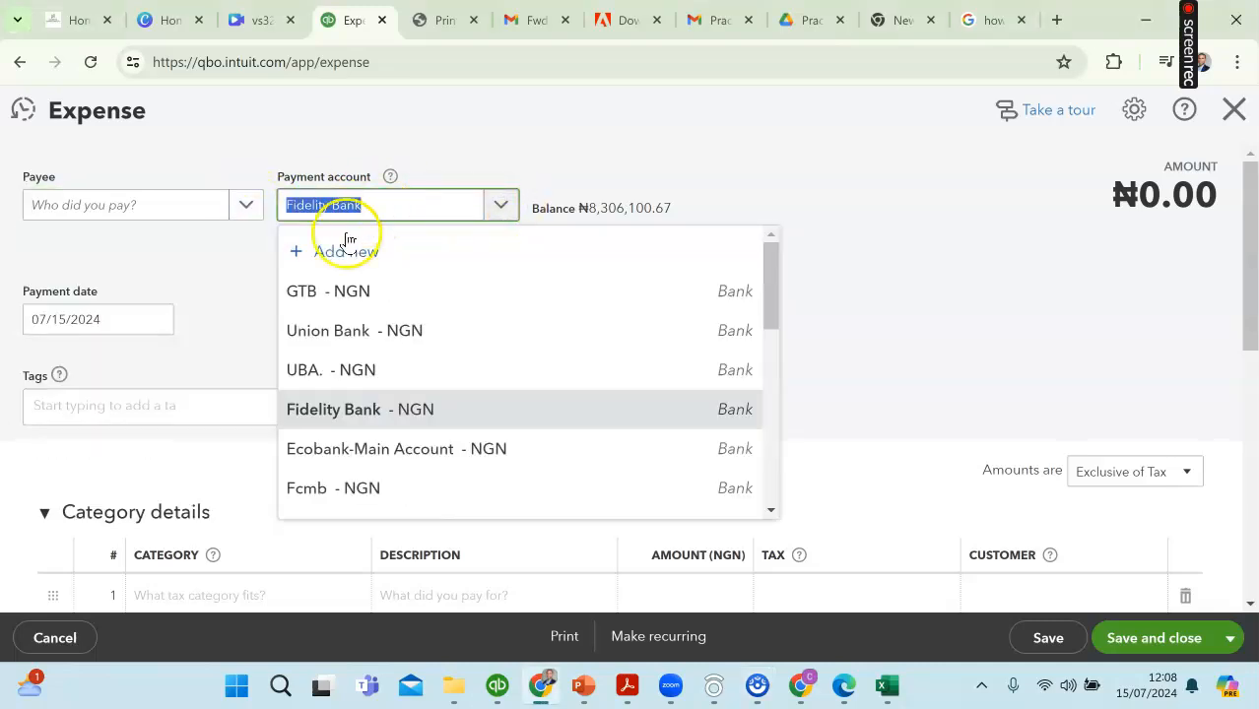
click(333, 412)
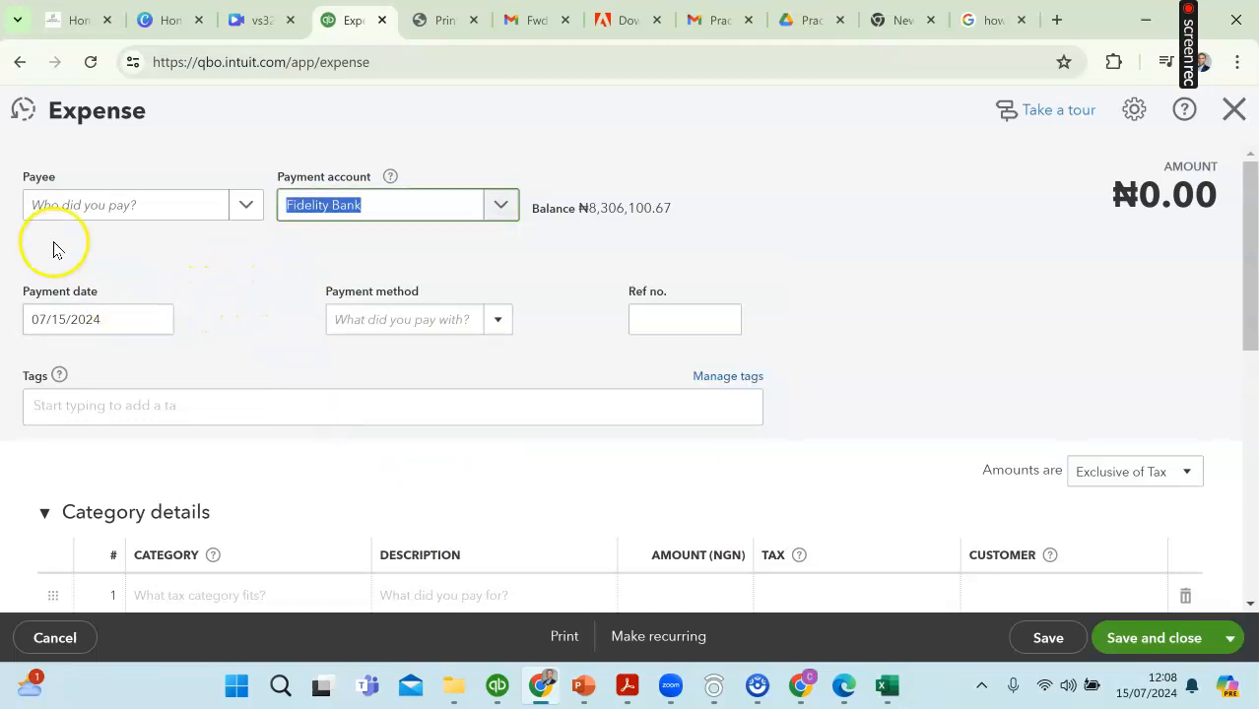
Step: Add PEAK ASSOCIATES as a new supplier and use it as the expense's payee
click(247, 207)
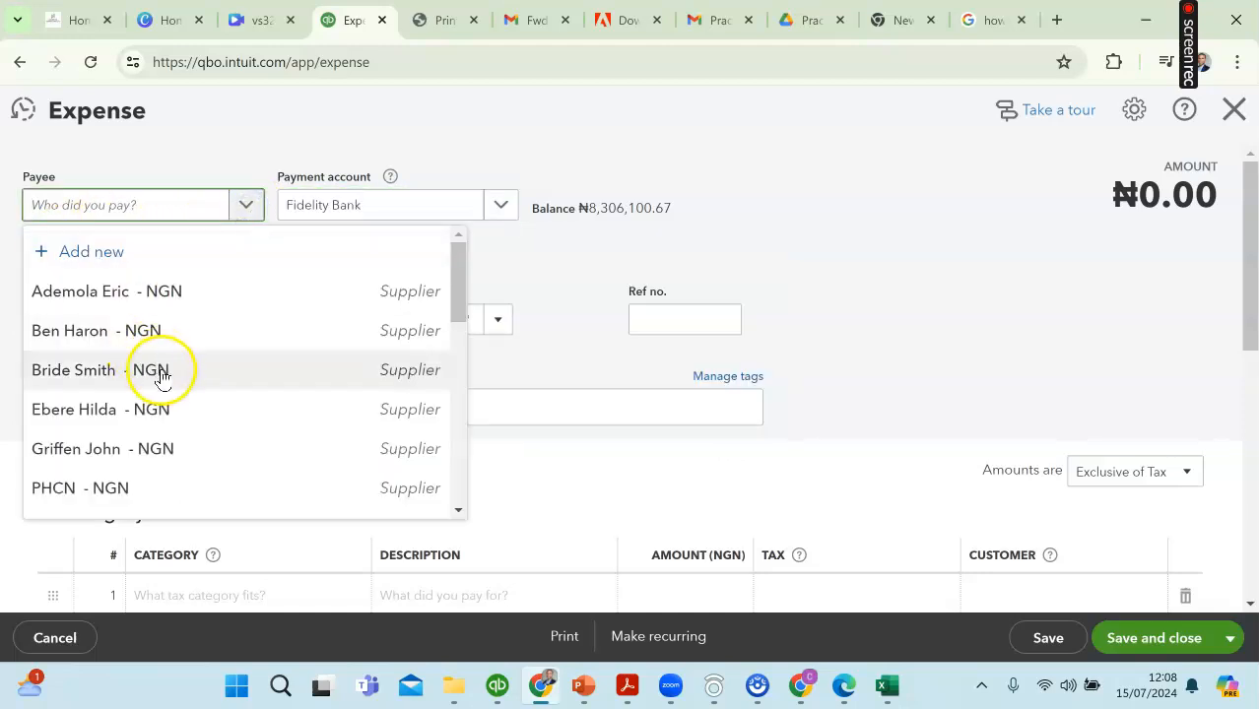
scroll(161, 379, down, 5)
scroll(173, 394, down, 3)
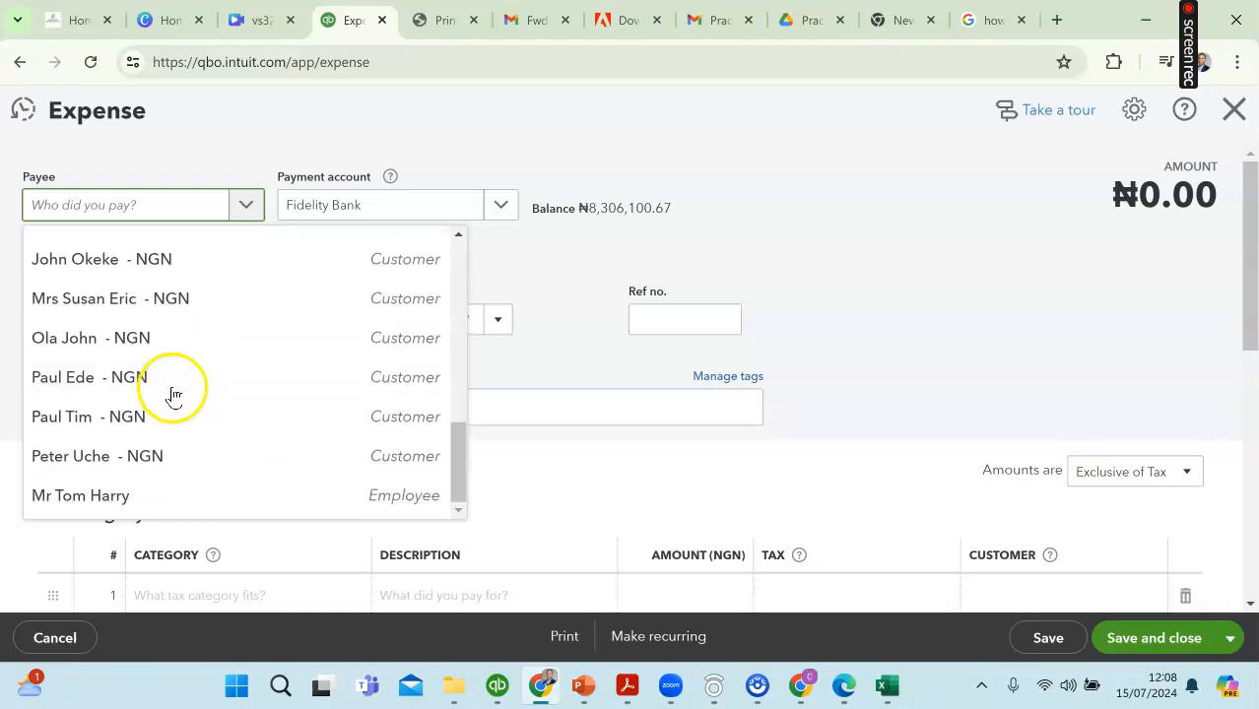
scroll(173, 394, up, 8)
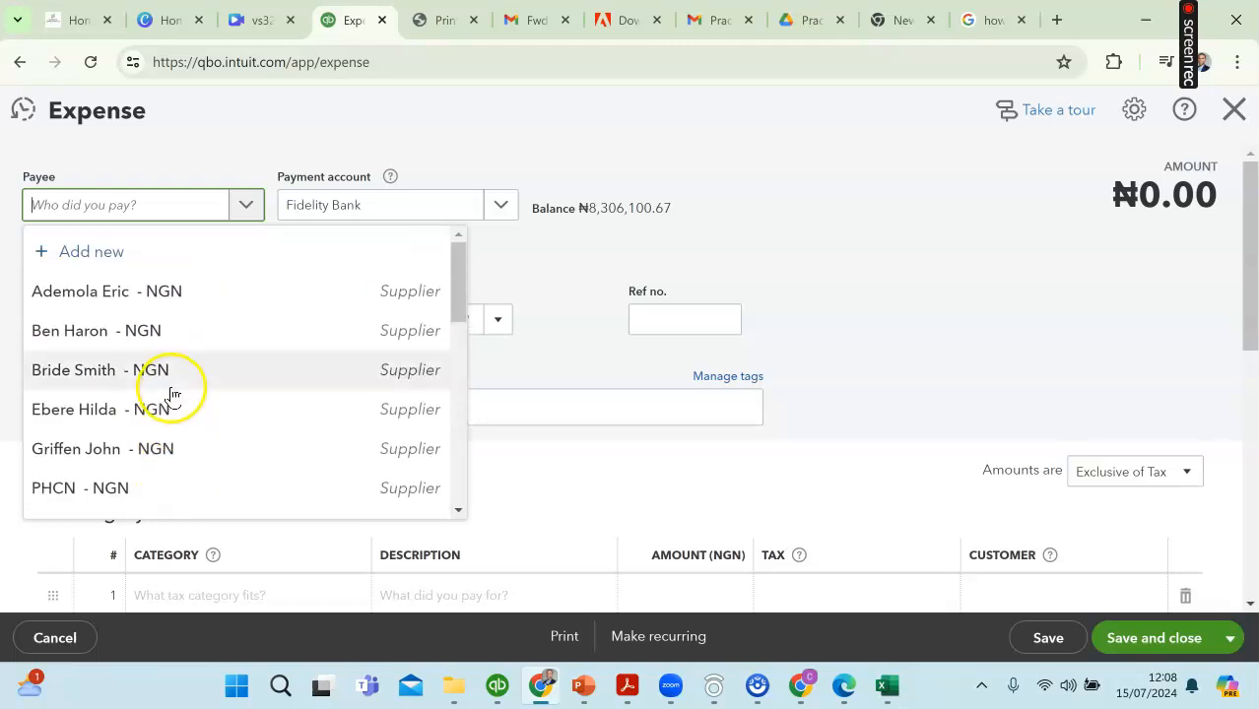
click(66, 252)
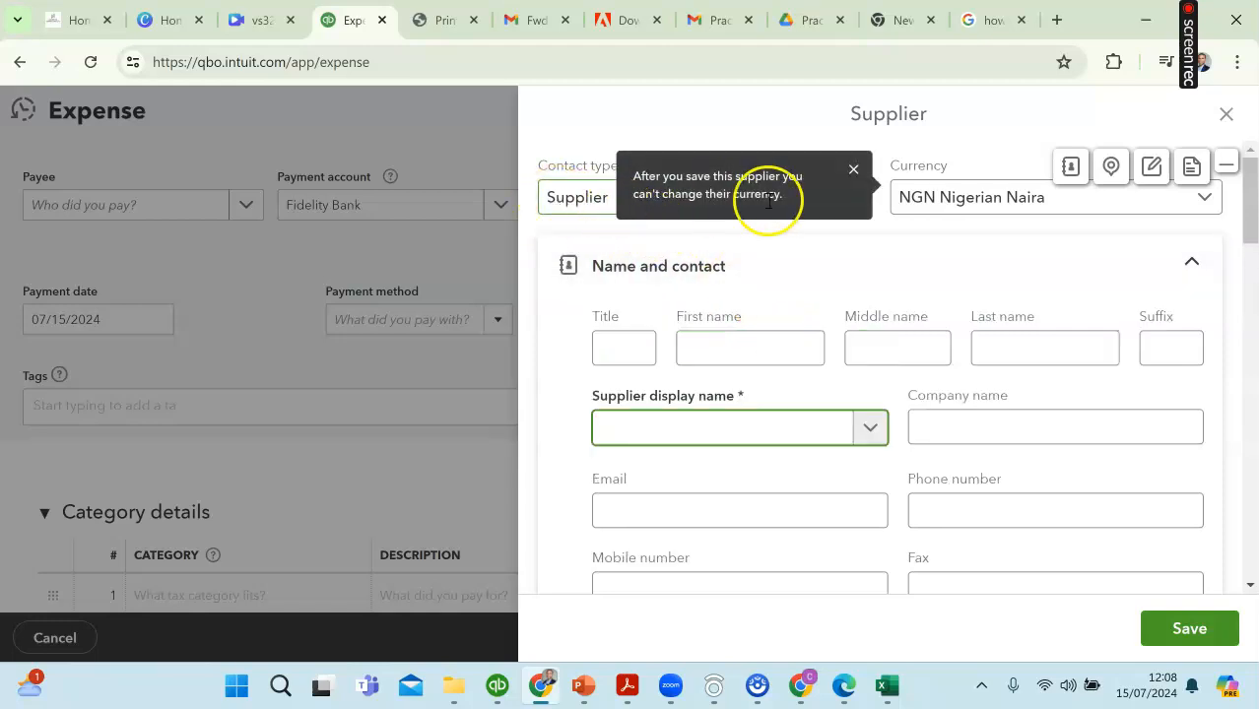
click(735, 347)
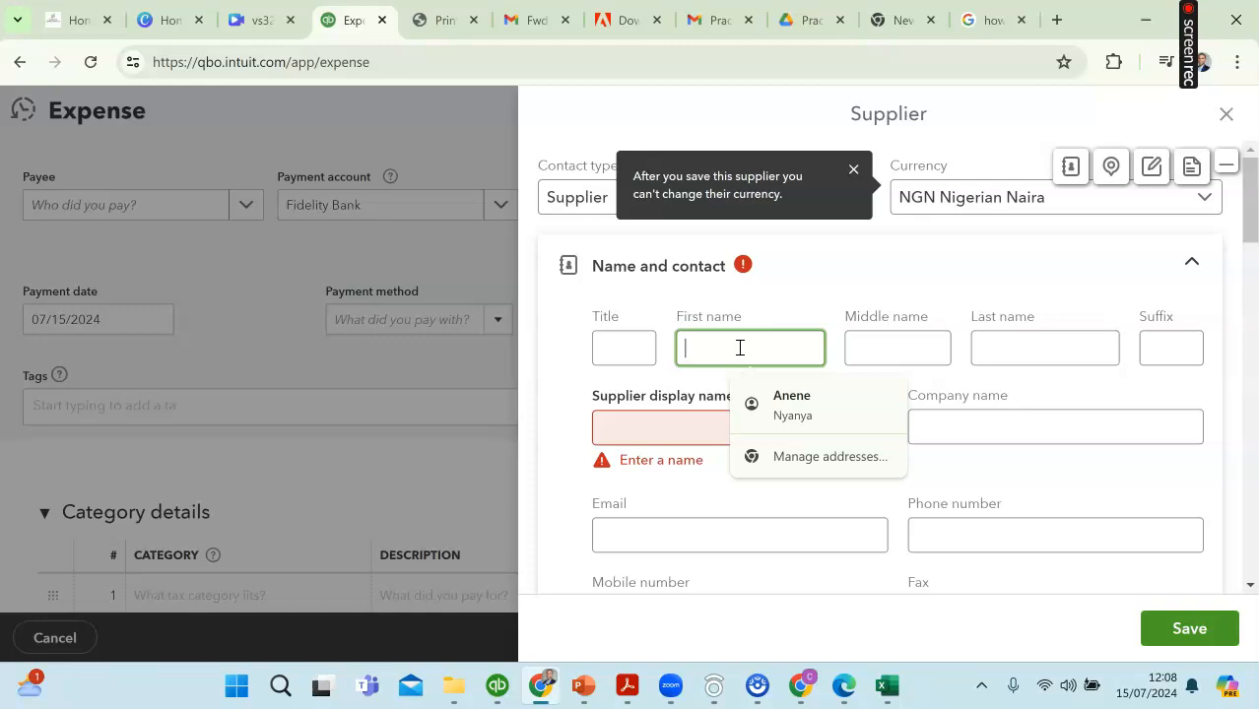
click(666, 429)
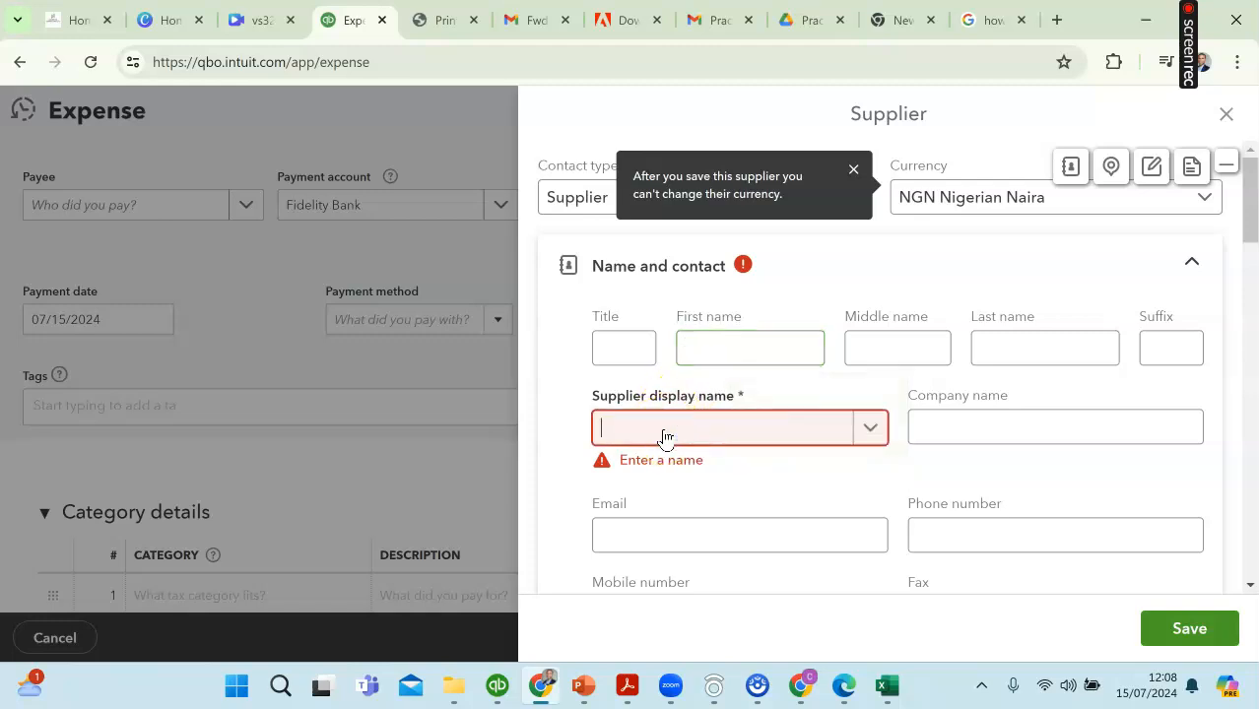
text(PEAK ASSOCIATES)
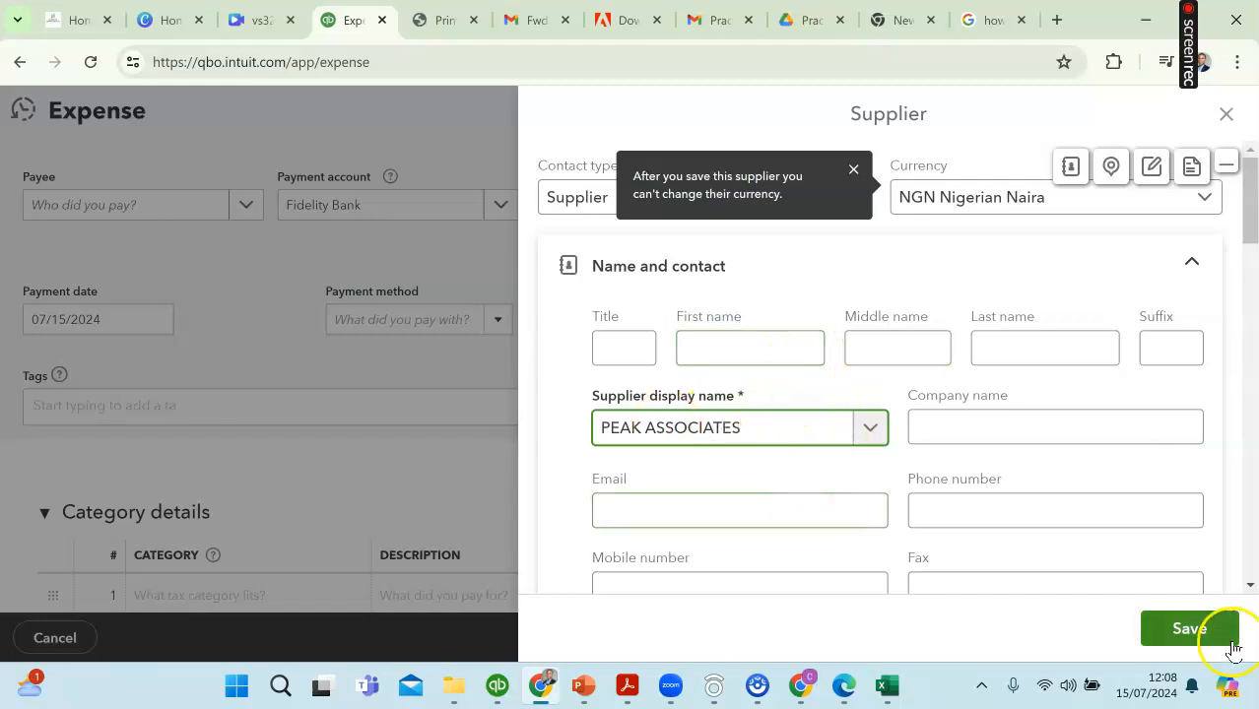
click(1192, 631)
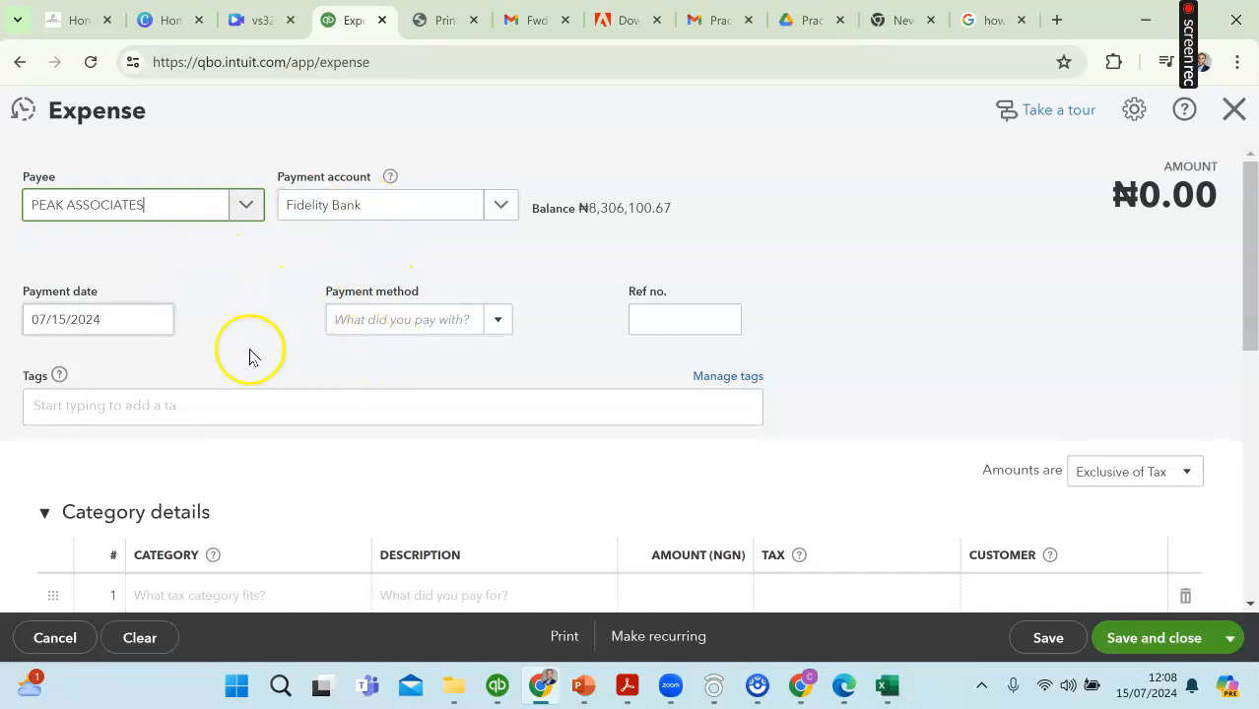
Step: Set the expense's payment method to Cheque and its first line's category to Audit and Accountancy Fees
click(501, 319)
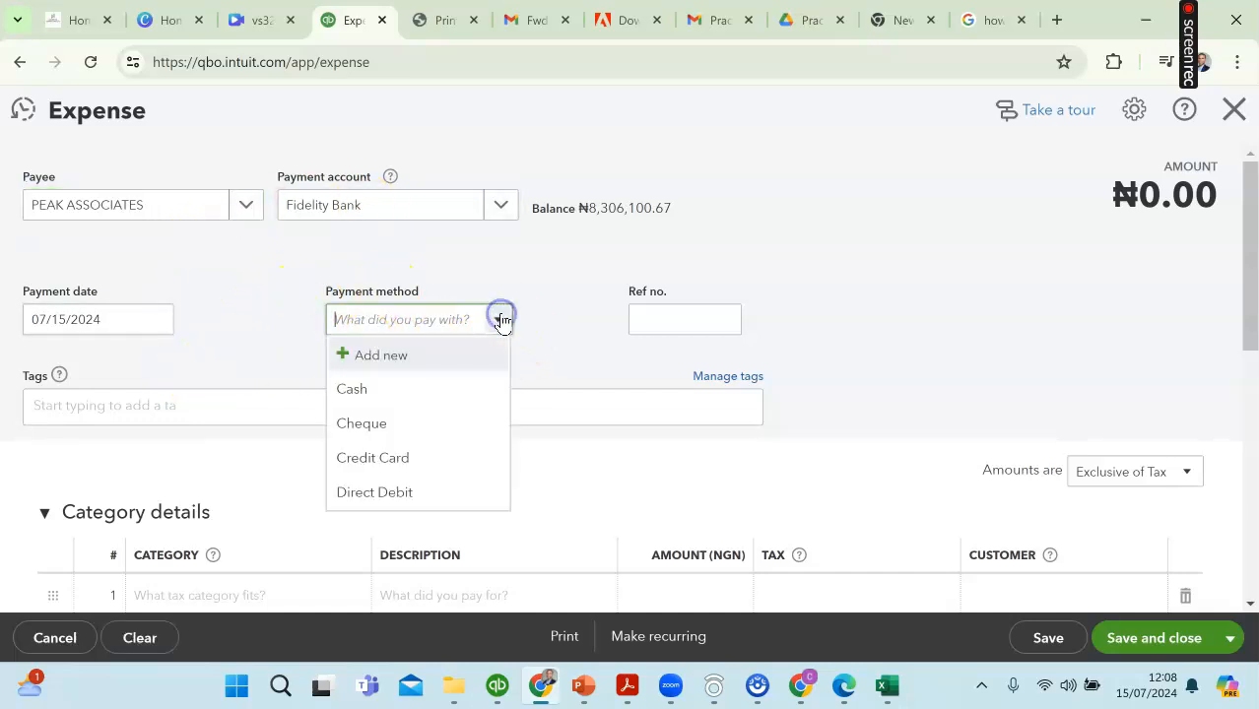
click(399, 422)
scroll(406, 419, down, 1)
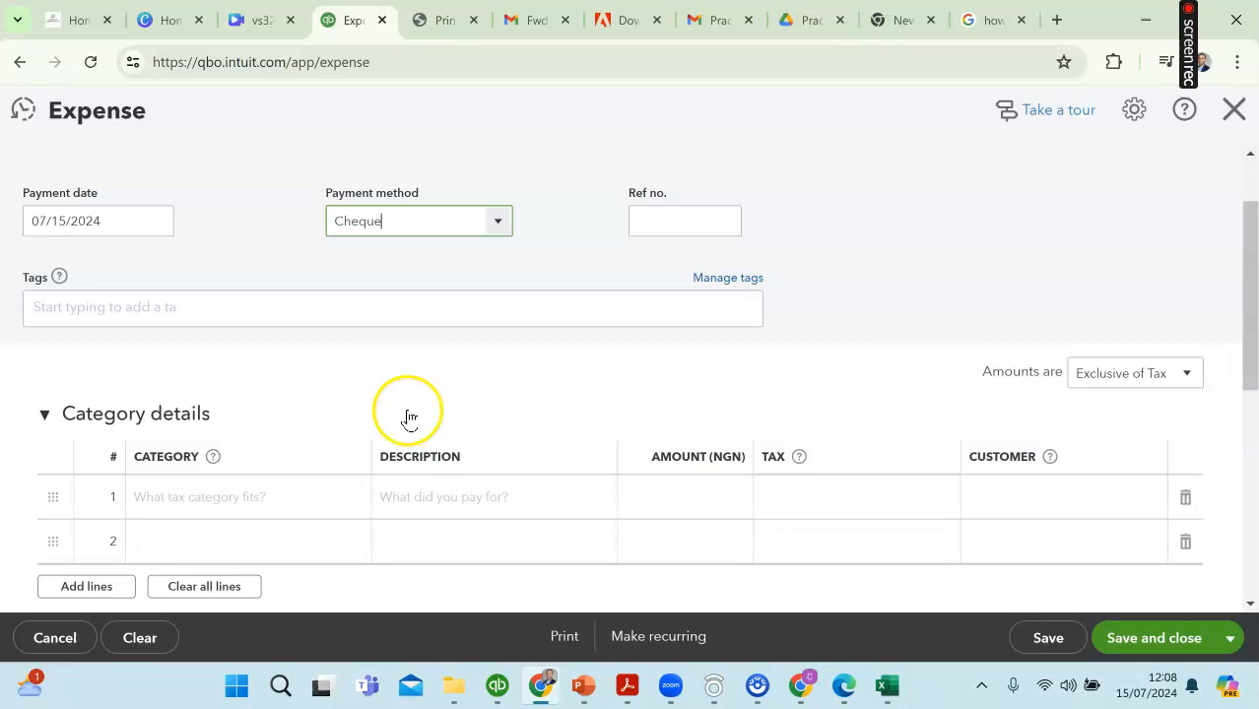
click(249, 490)
click(365, 498)
scroll(313, 428, down, 10)
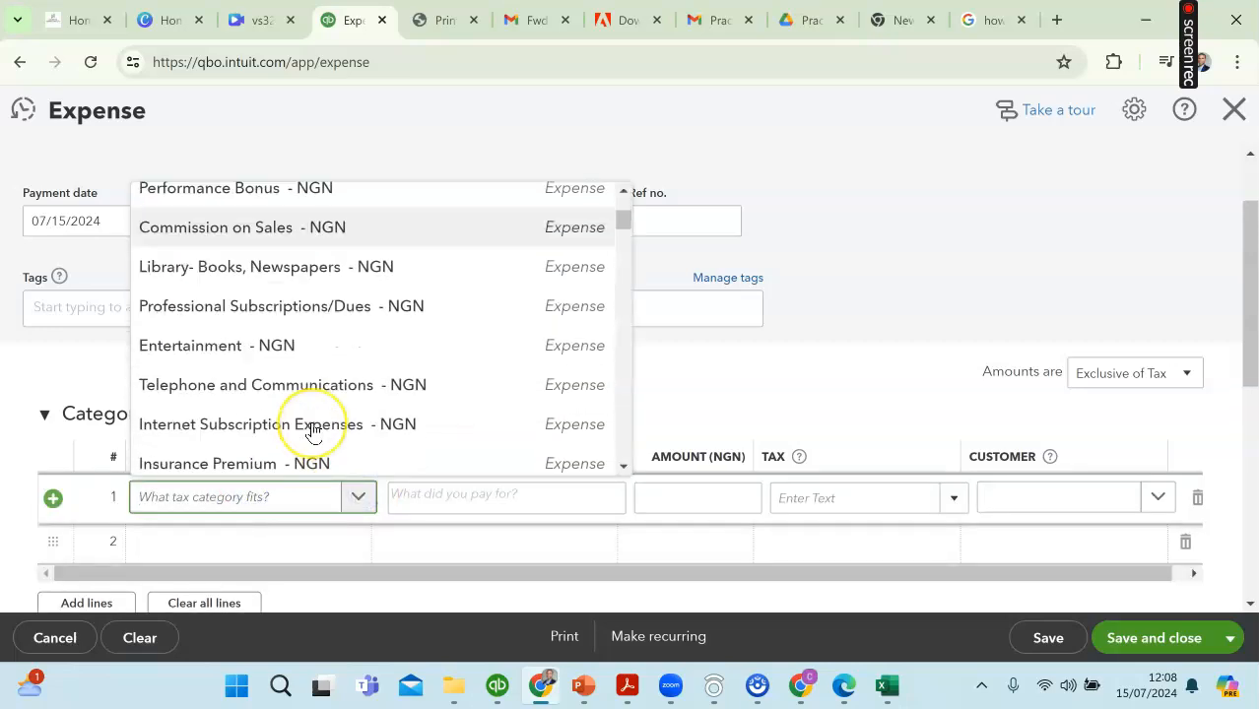
click(253, 285)
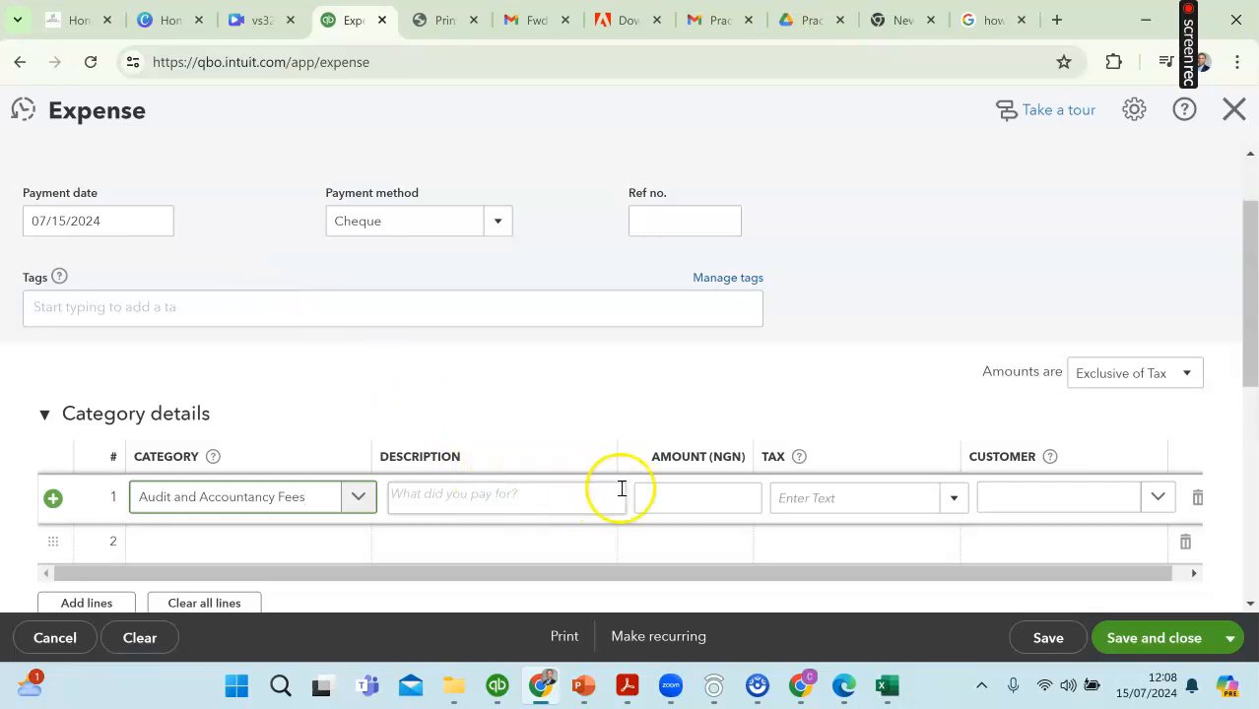
Step: Enter 31,800.00 as the audit fee line's amount and apply the 0.0% Z tax rate
click(705, 495)
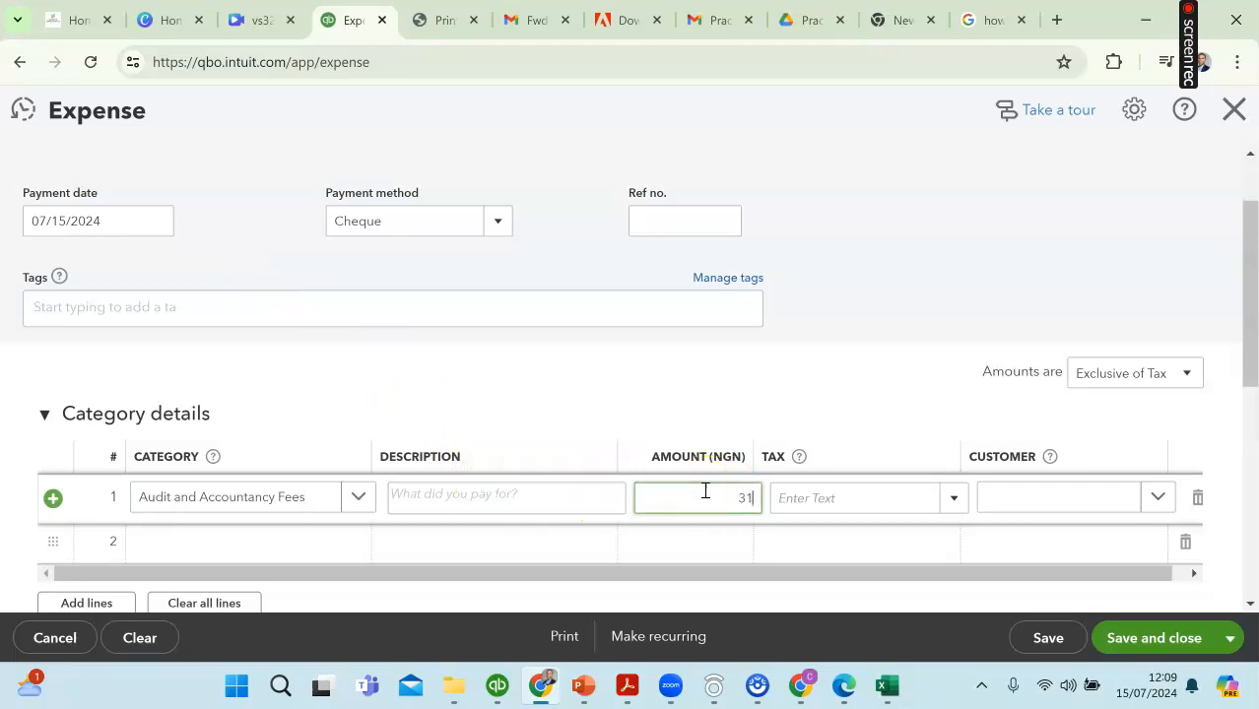
text(31800)
click(823, 495)
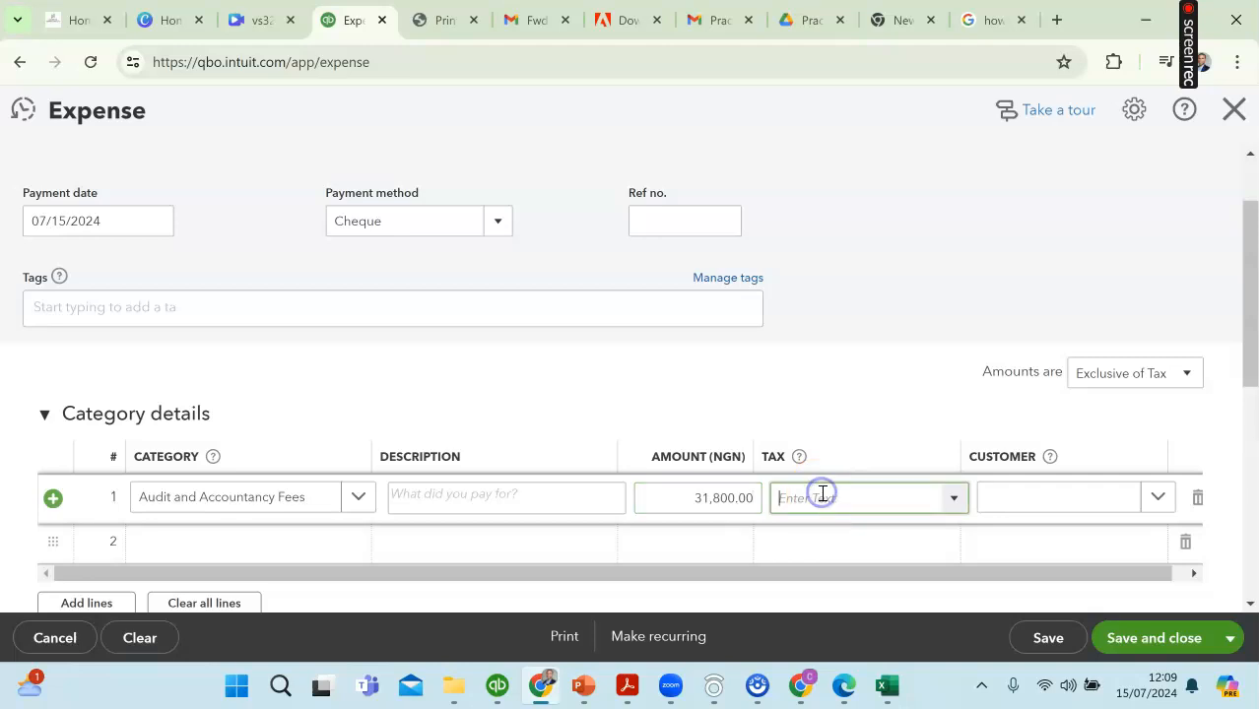
click(952, 498)
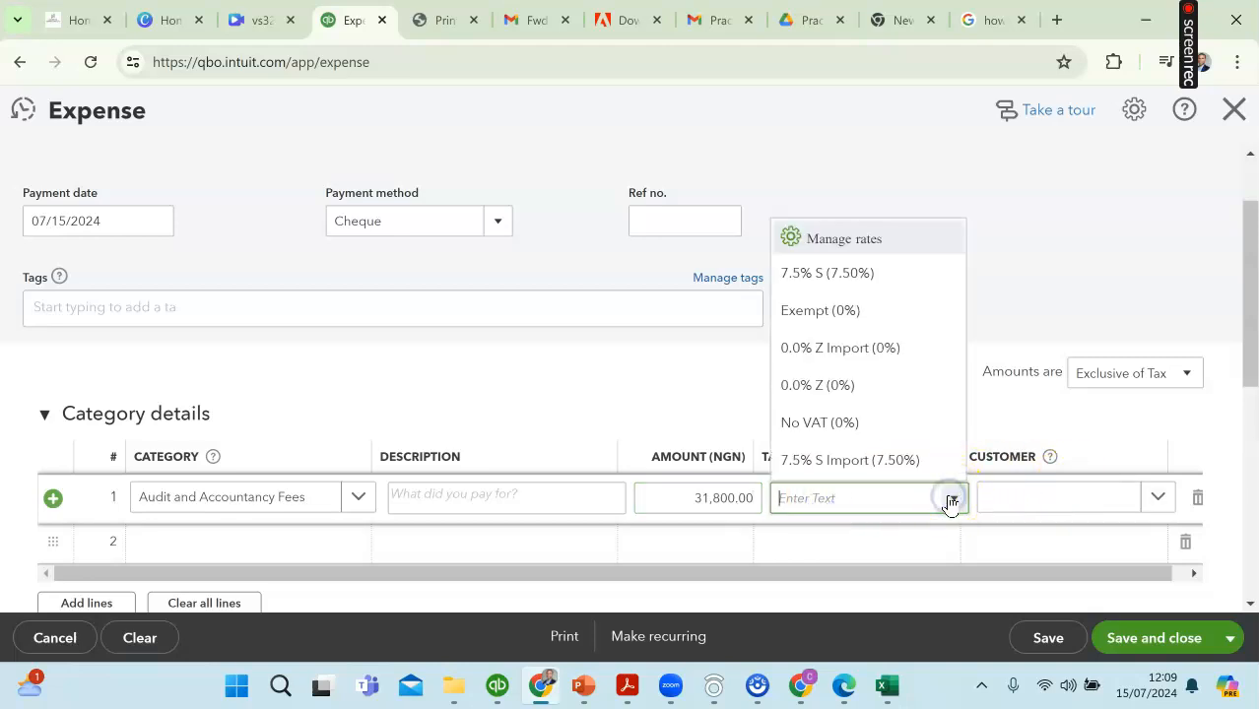
click(830, 387)
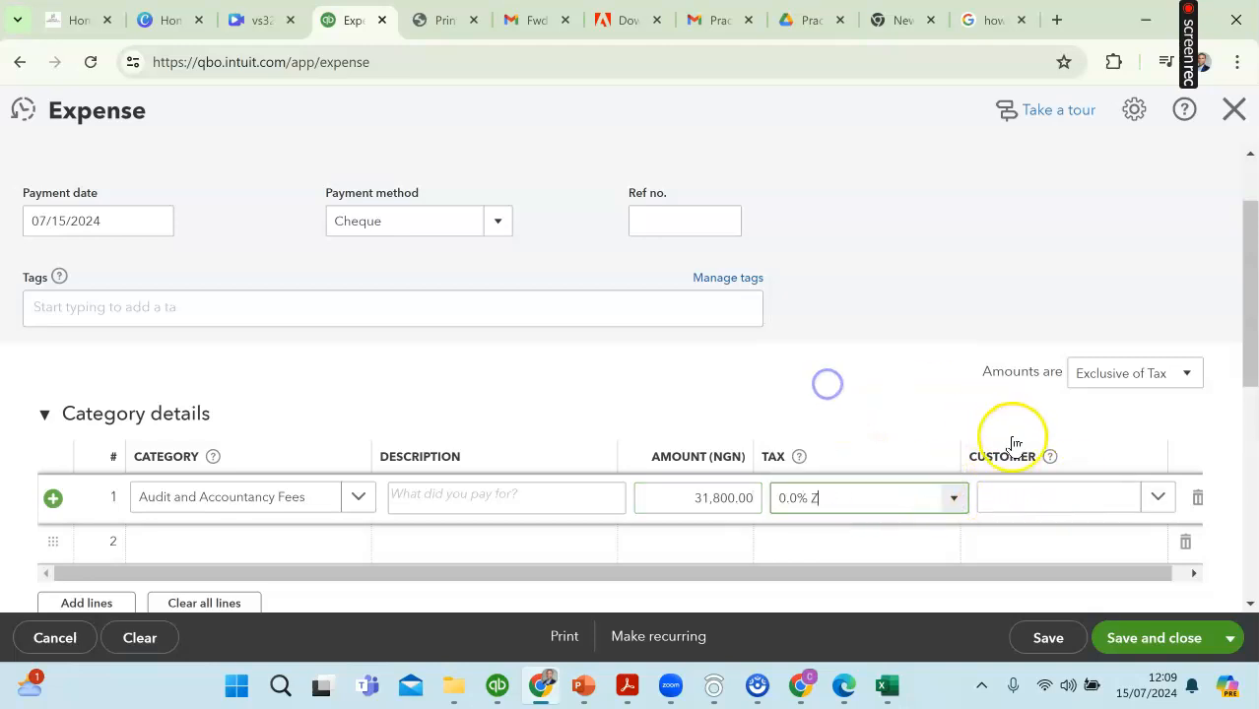
Step: Leave the audit fee line's customer empty and describe the line as "Being Payment for Audit Fees"
scroll(989, 455, down, 1)
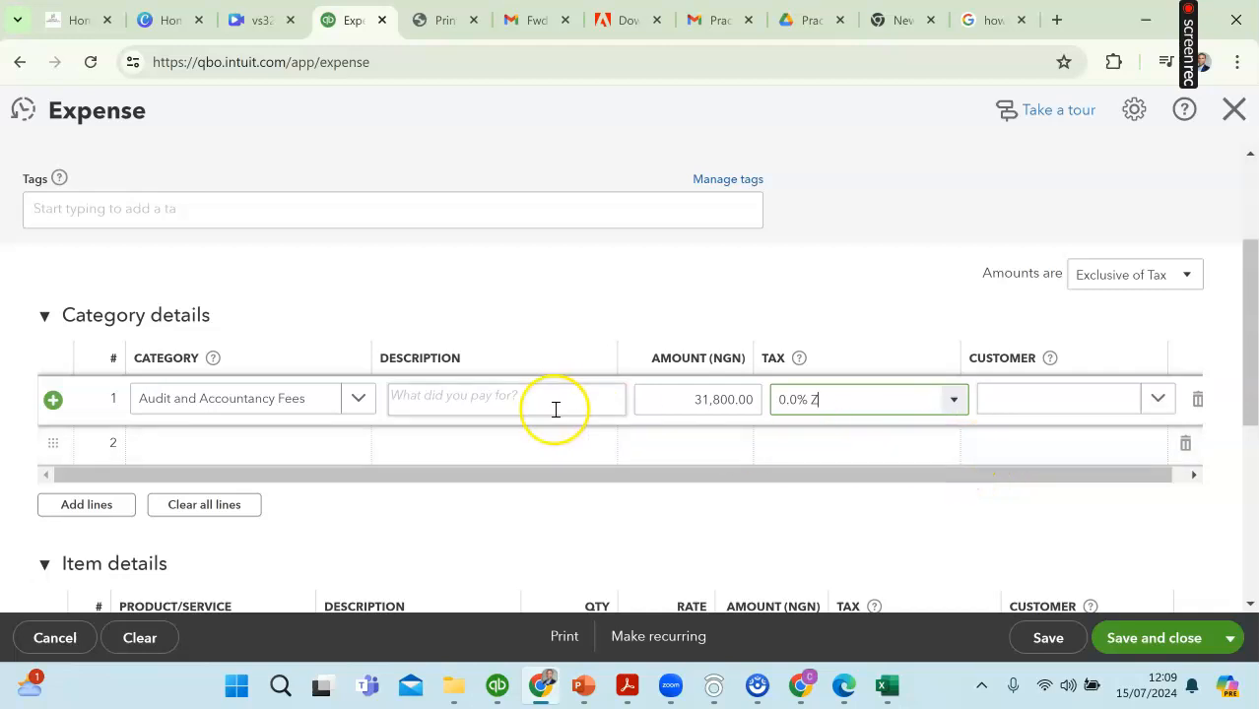
click(1154, 398)
click(1153, 401)
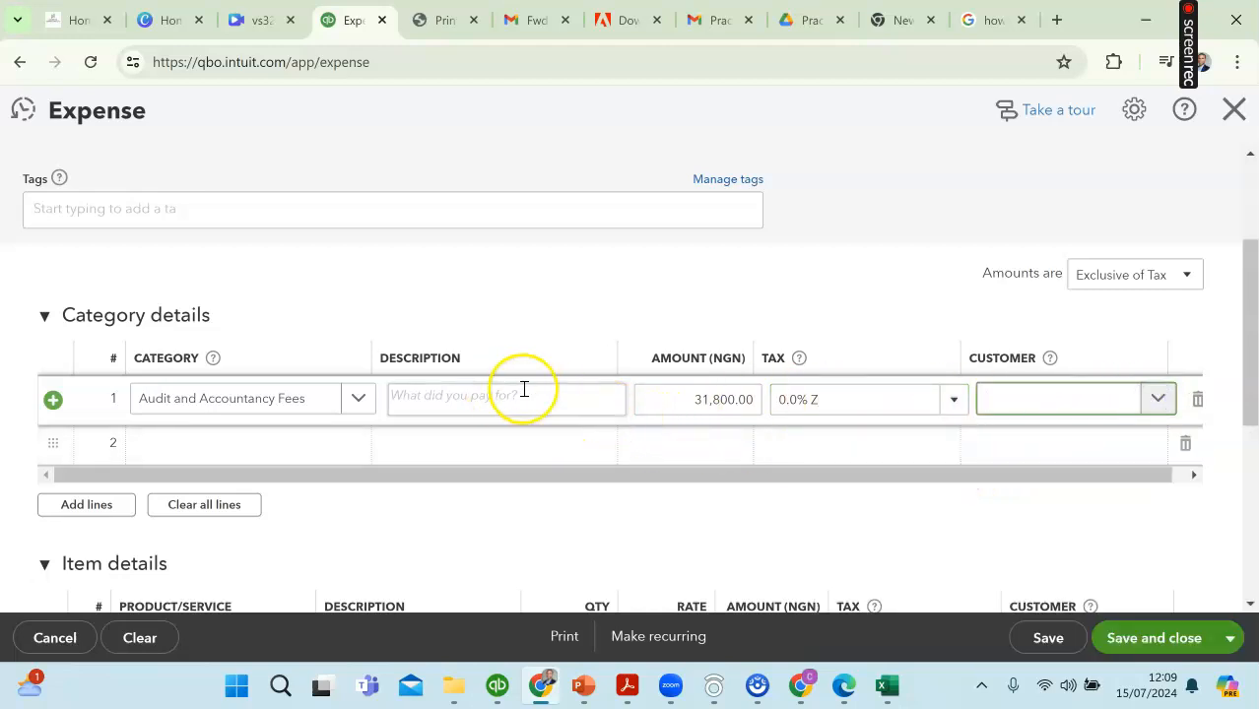
click(473, 396)
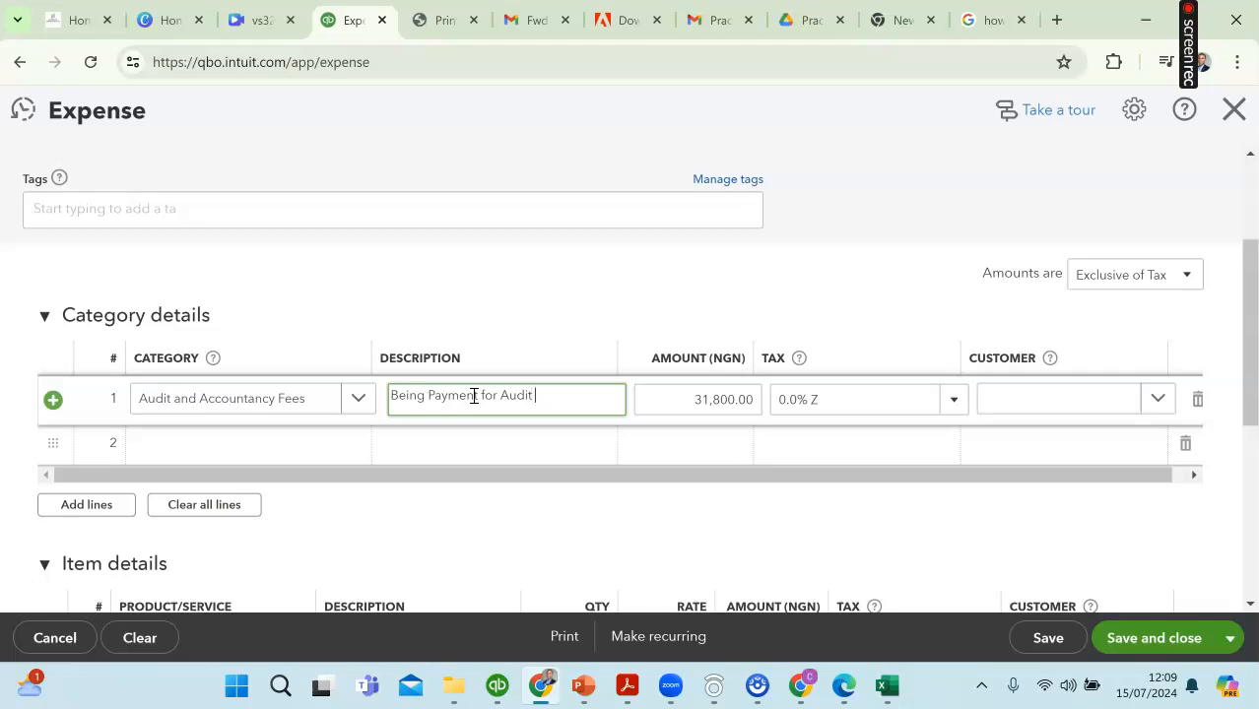
Step: Check the audit fee's date in the Excel statement, set the QuickBooks expense's payment date to 01/15/2023, and save and close it
scroll(680, 392, up, 3)
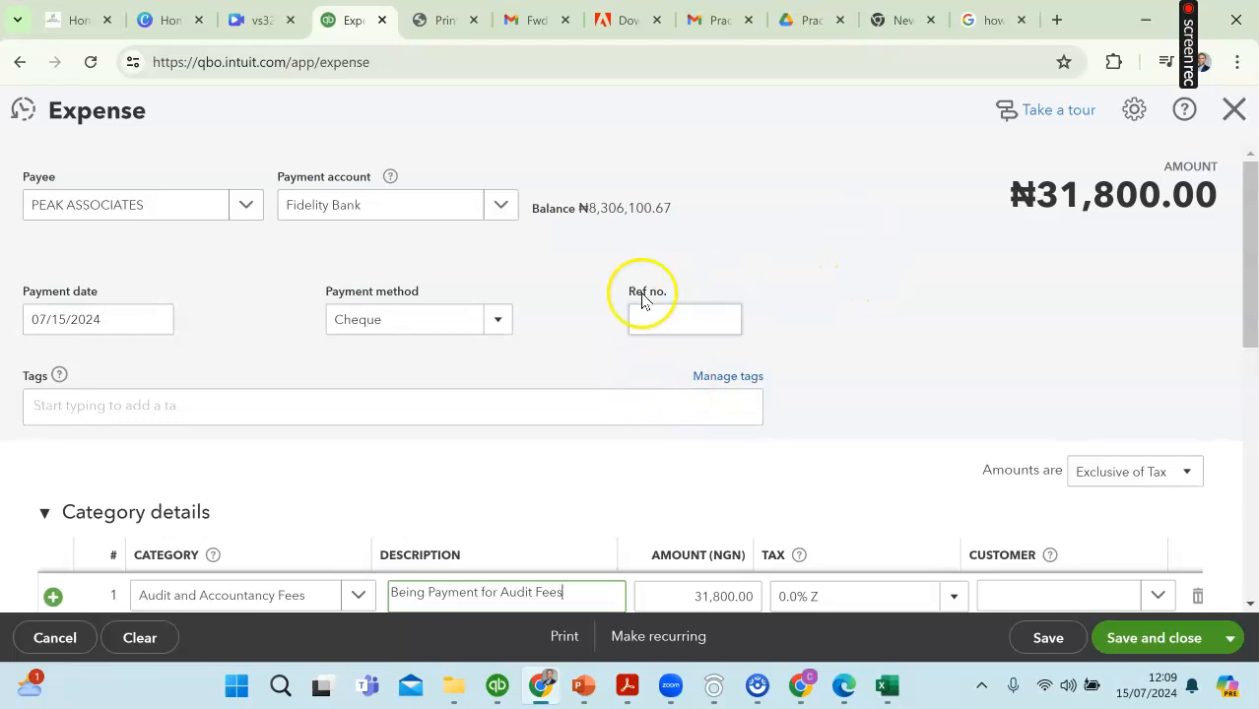
click(893, 695)
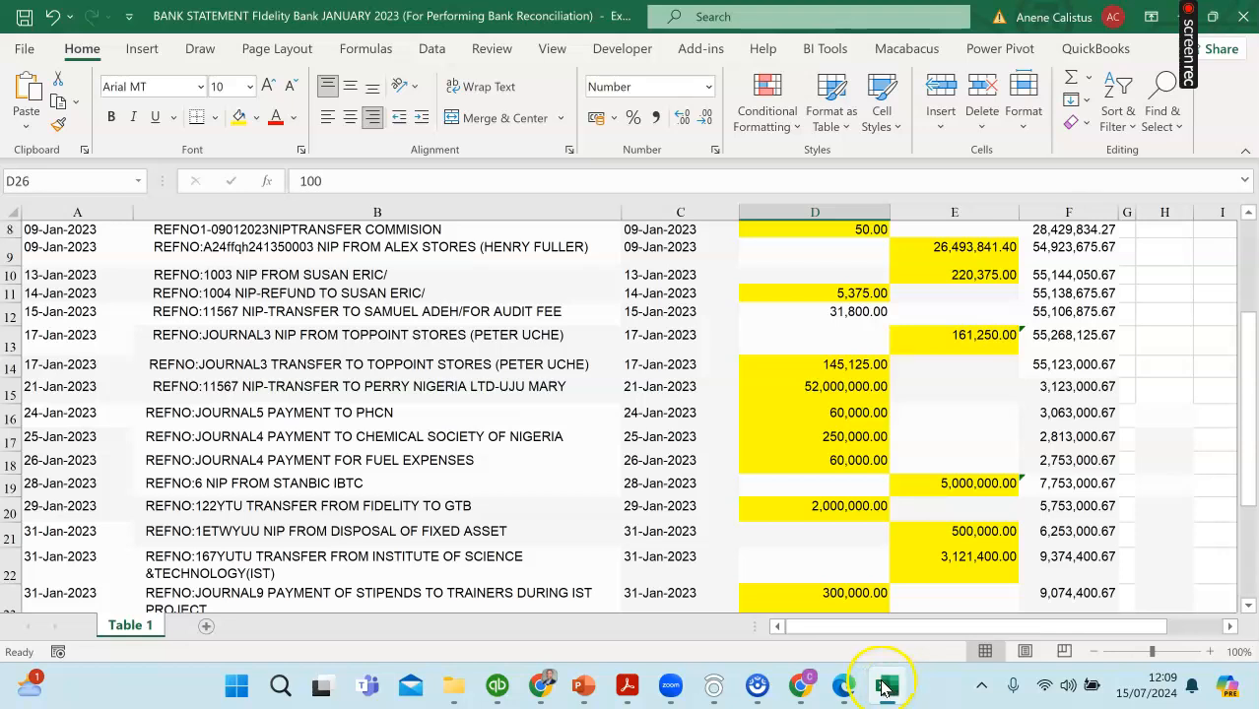
click(893, 690)
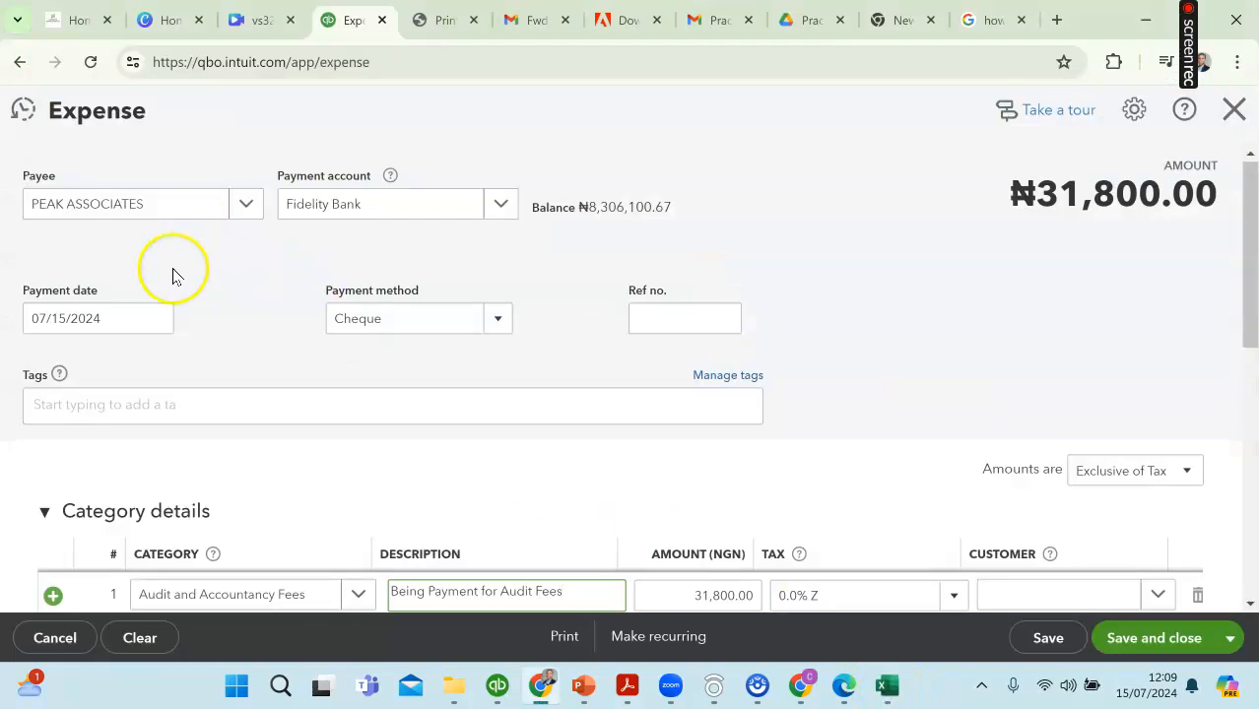
click(156, 320)
click(41, 371)
click(41, 370)
click(42, 370)
click(41, 370)
click(42, 370)
click(42, 370)
click(41, 370)
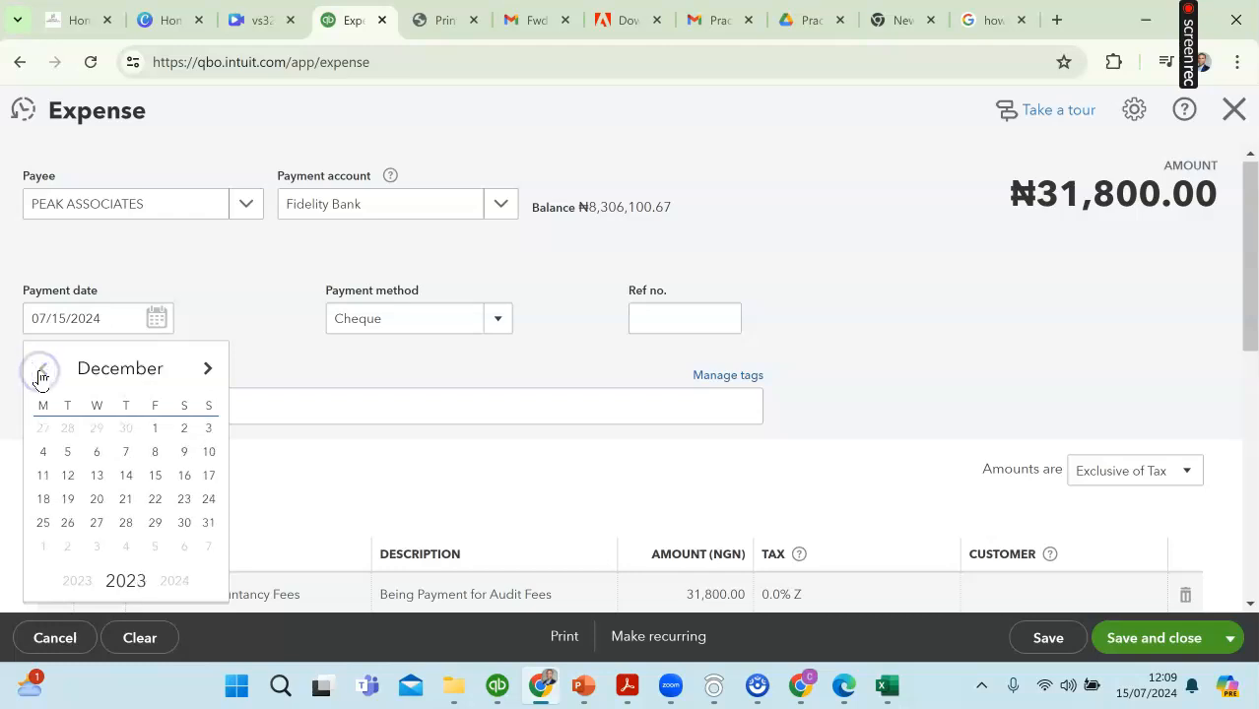
click(42, 370)
click(41, 370)
click(41, 371)
click(42, 370)
click(41, 370)
click(42, 371)
click(41, 370)
click(41, 370)
click(41, 371)
click(42, 370)
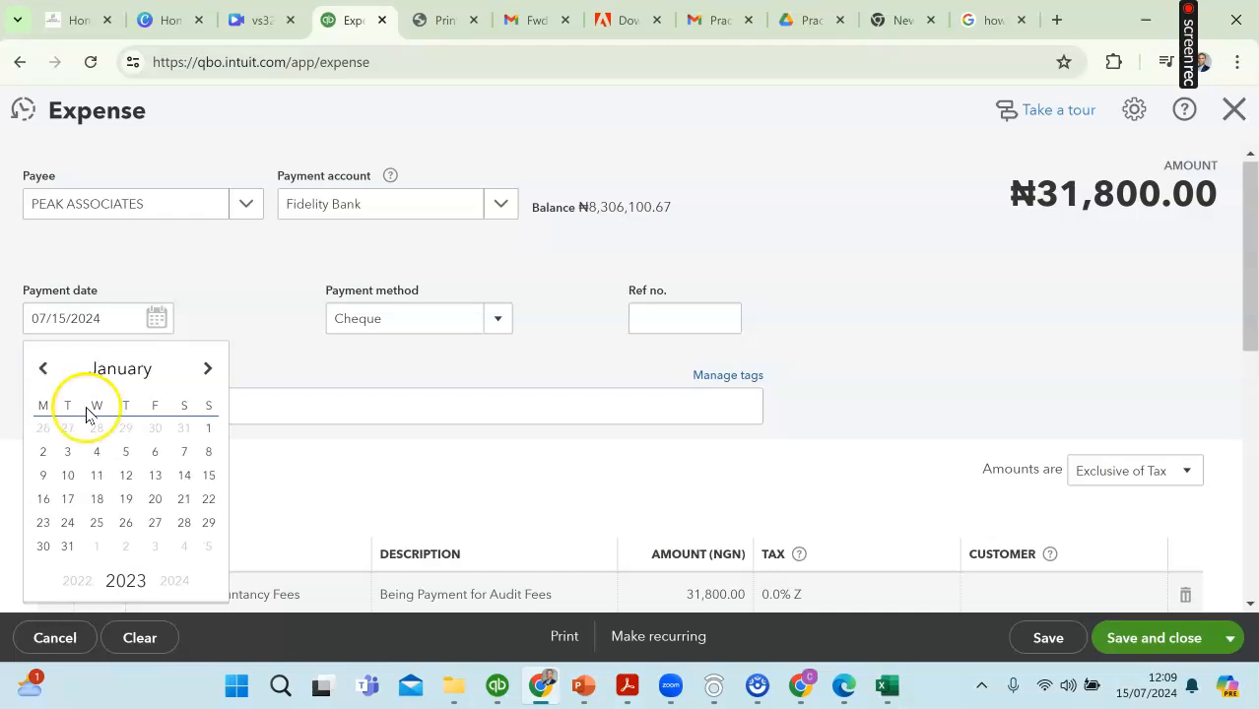
click(125, 580)
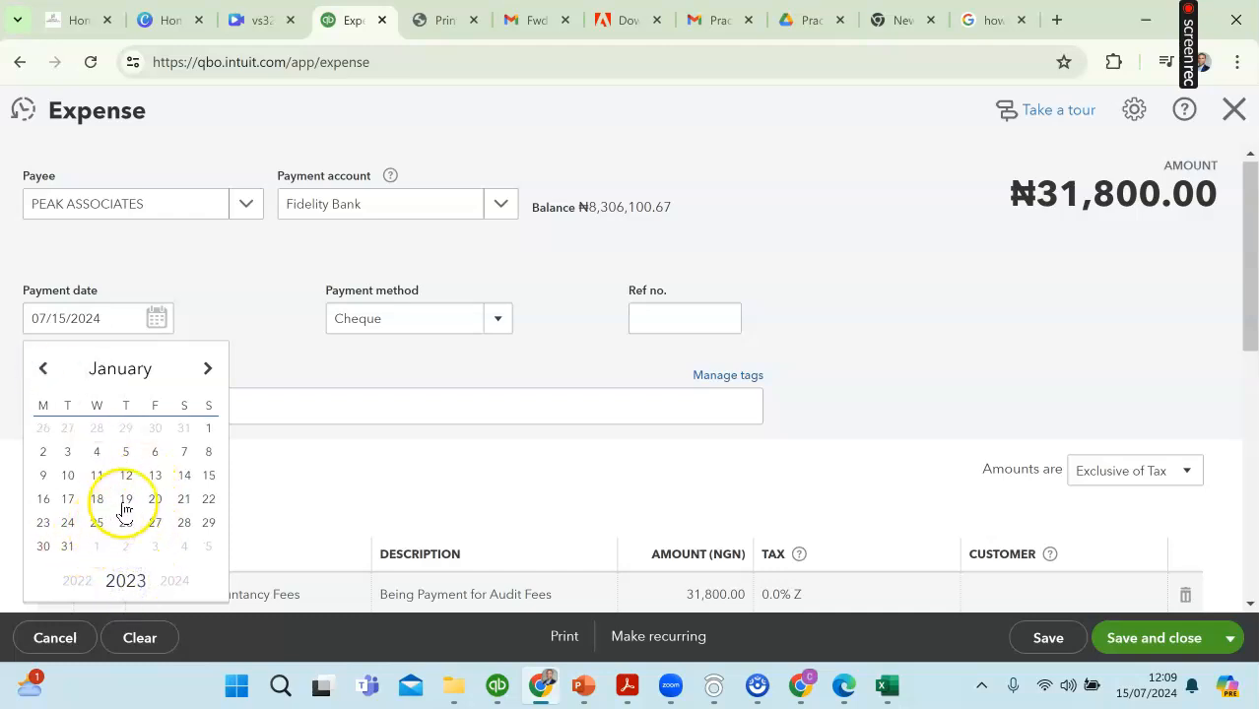
click(208, 474)
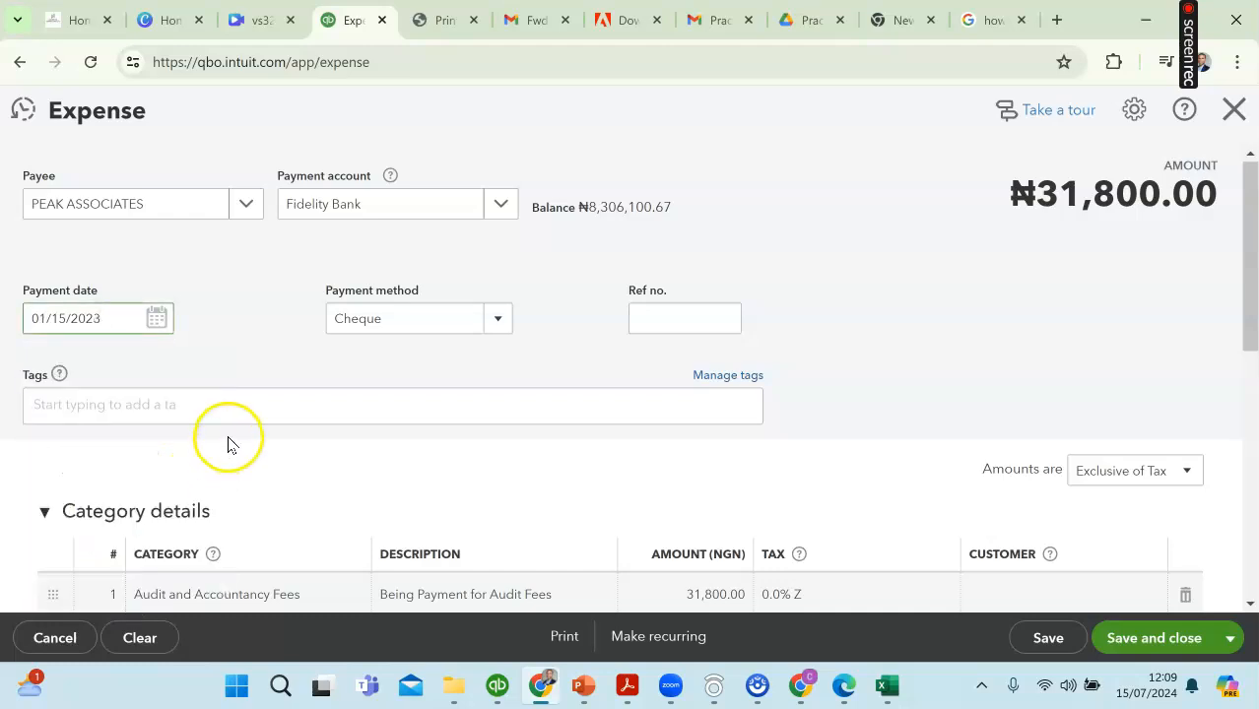
scroll(670, 399, down, 2)
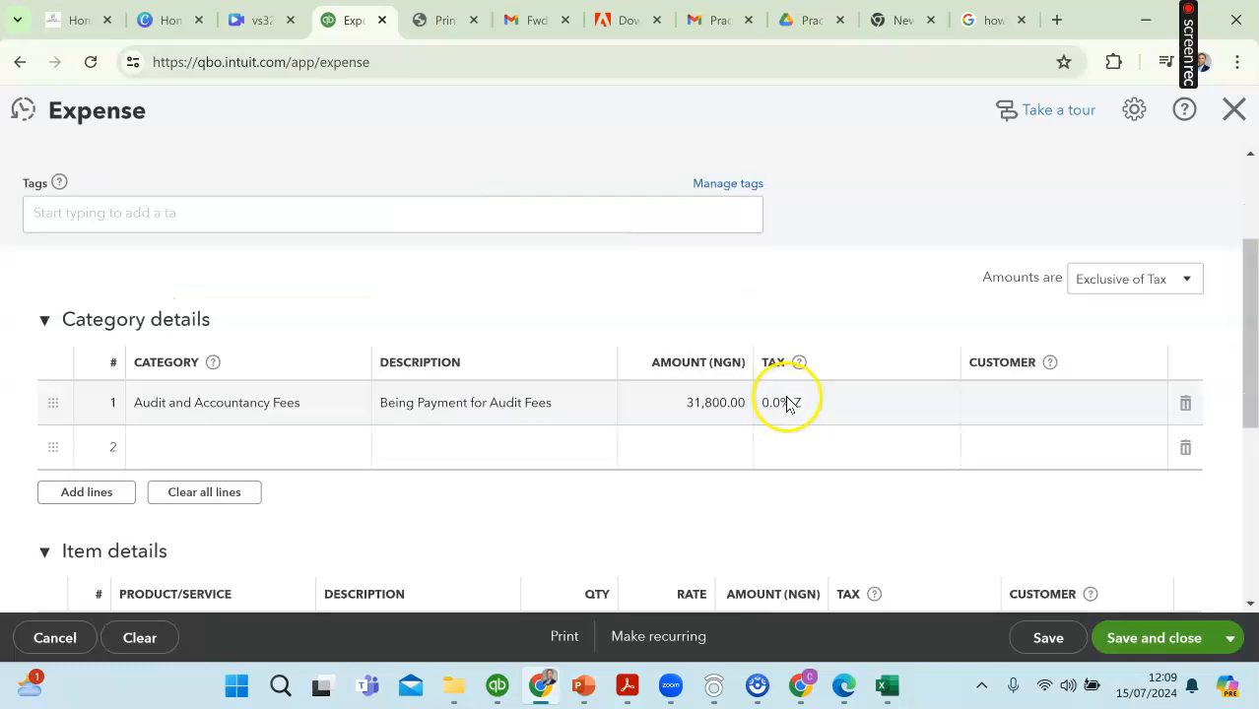
click(1119, 641)
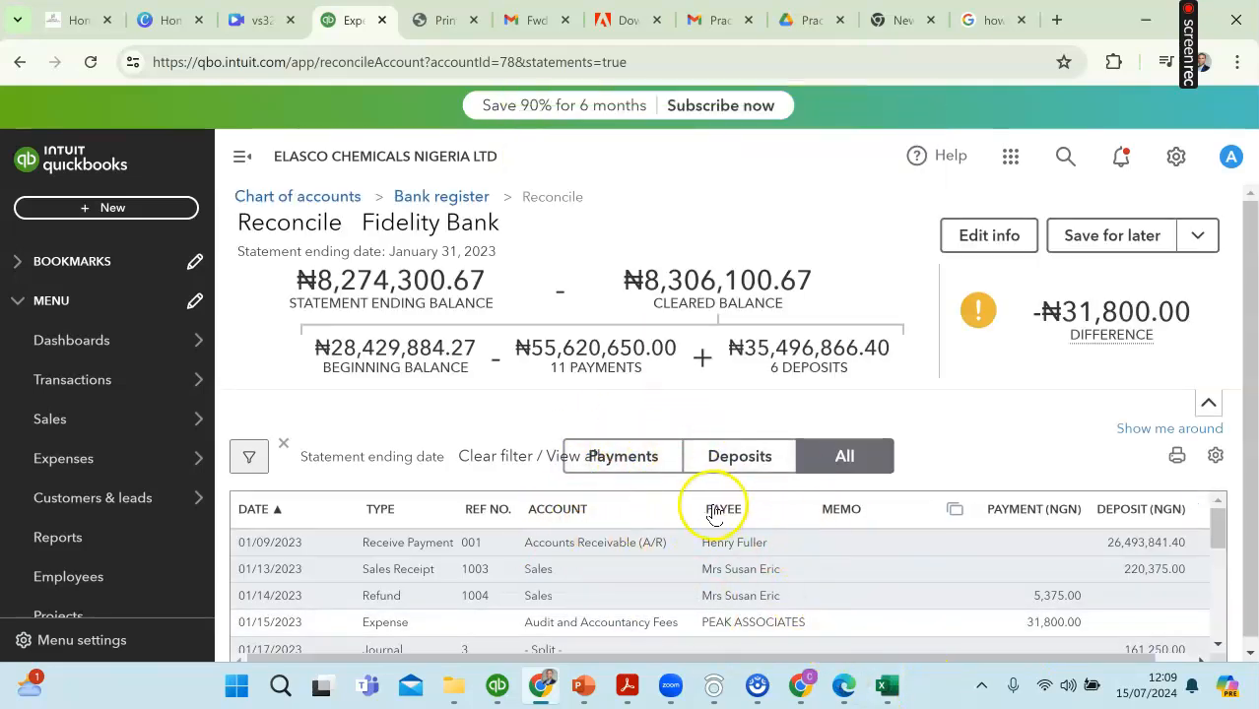
Step: Mark the 31,800.00 PEAK ASSOCIATES audit fee expense as cleared in the Fidelity Bank reconciliation
scroll(888, 614, down, 1)
scroll(887, 615, up, 1)
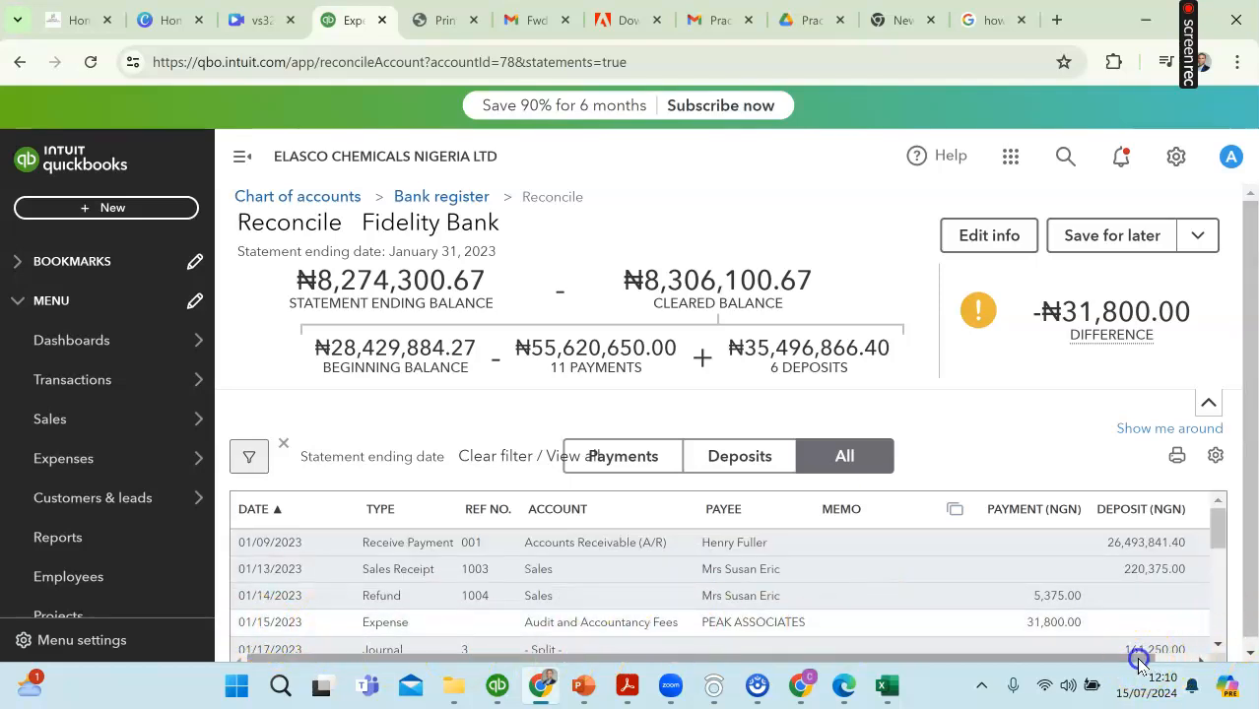
scroll(1140, 665, right, 1)
click(1179, 623)
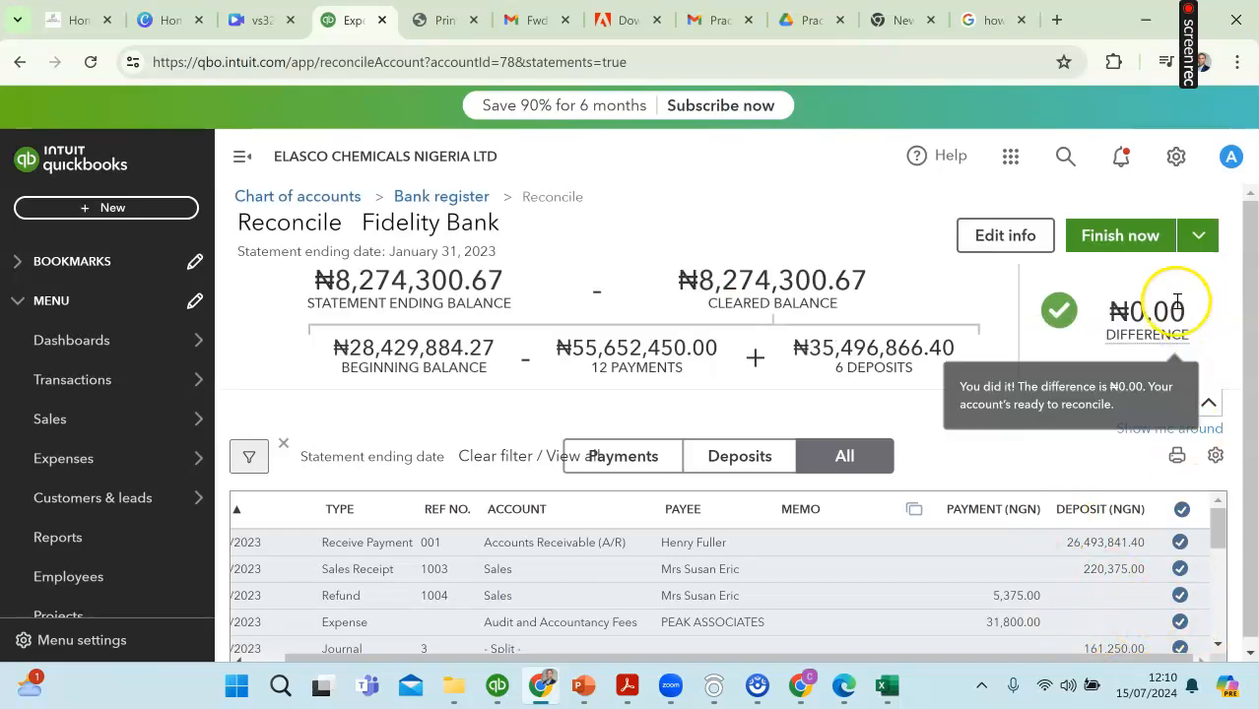
Step: Finish the Fidelity Bank reconciliation and close it without viewing the reconciliation report
mouse_move(1106, 320)
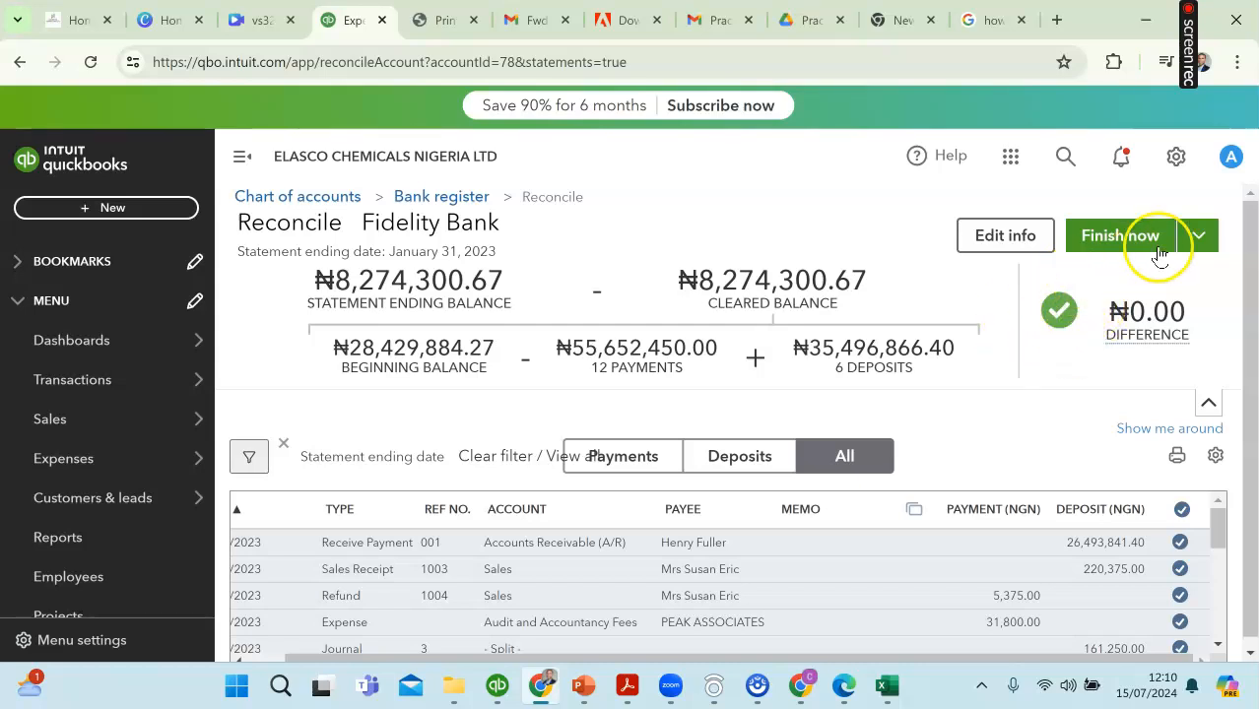
click(1200, 237)
click(1125, 242)
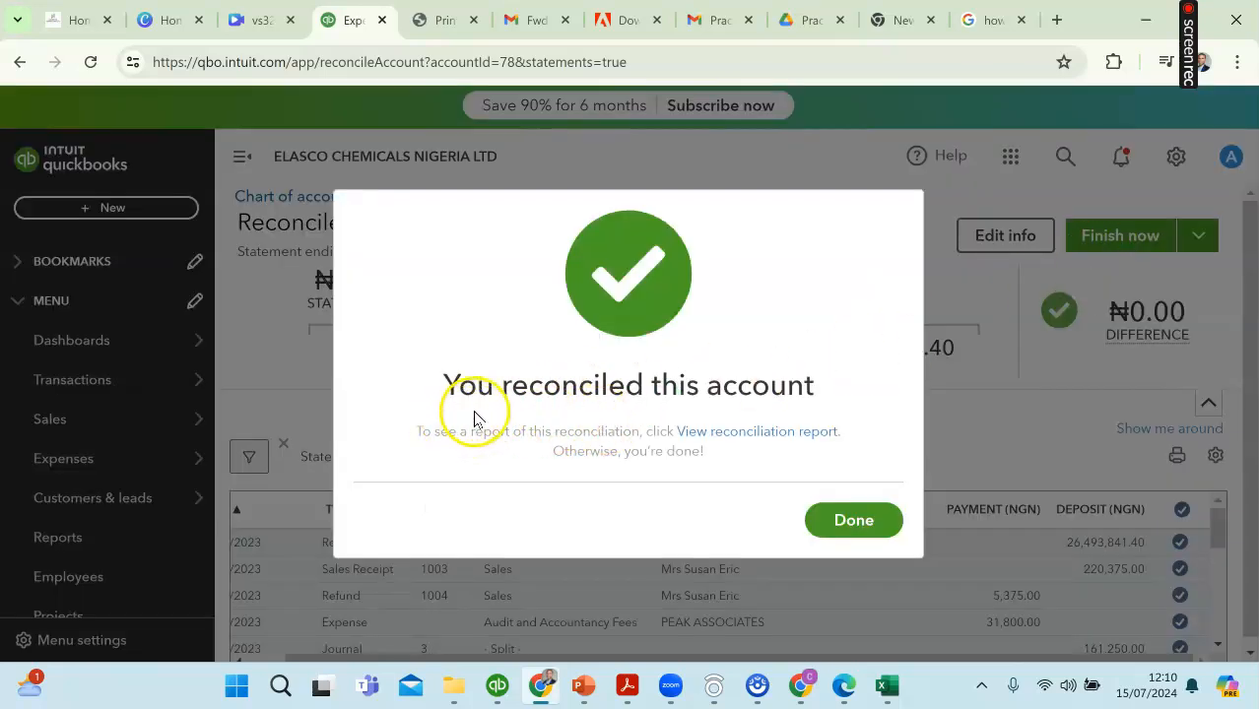
click(845, 519)
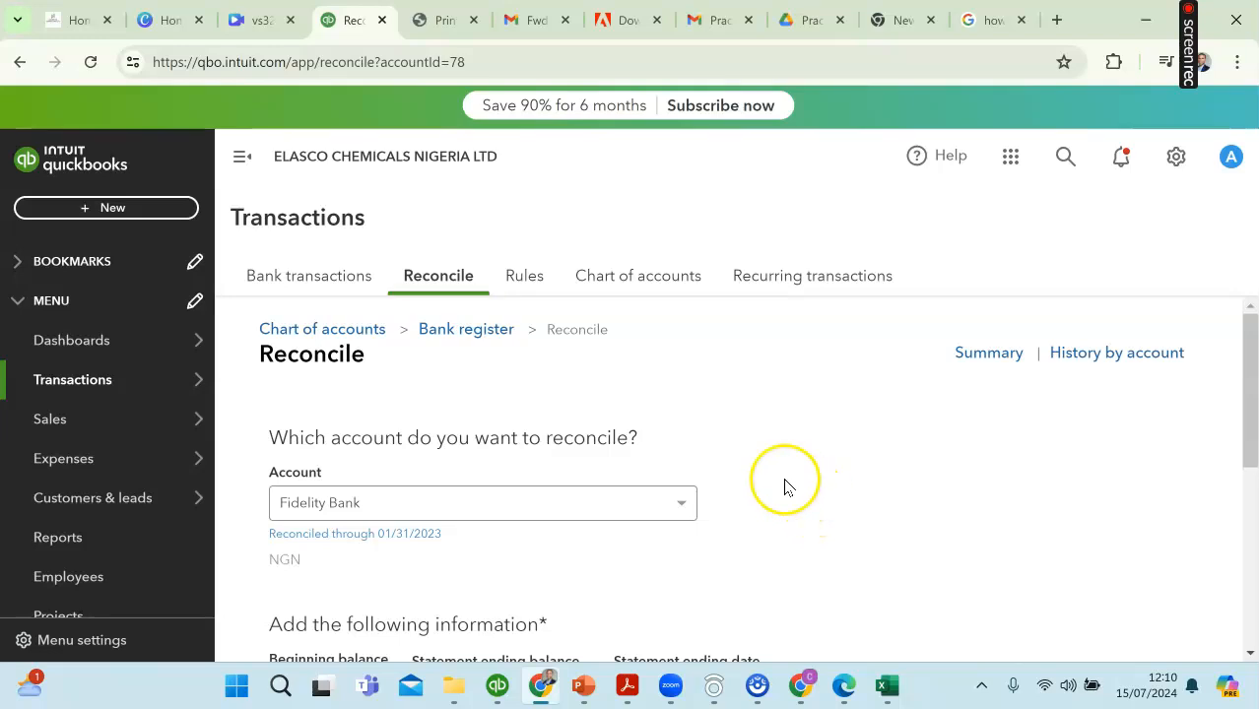
scroll(748, 461, down, 1)
scroll(854, 444, up, 1)
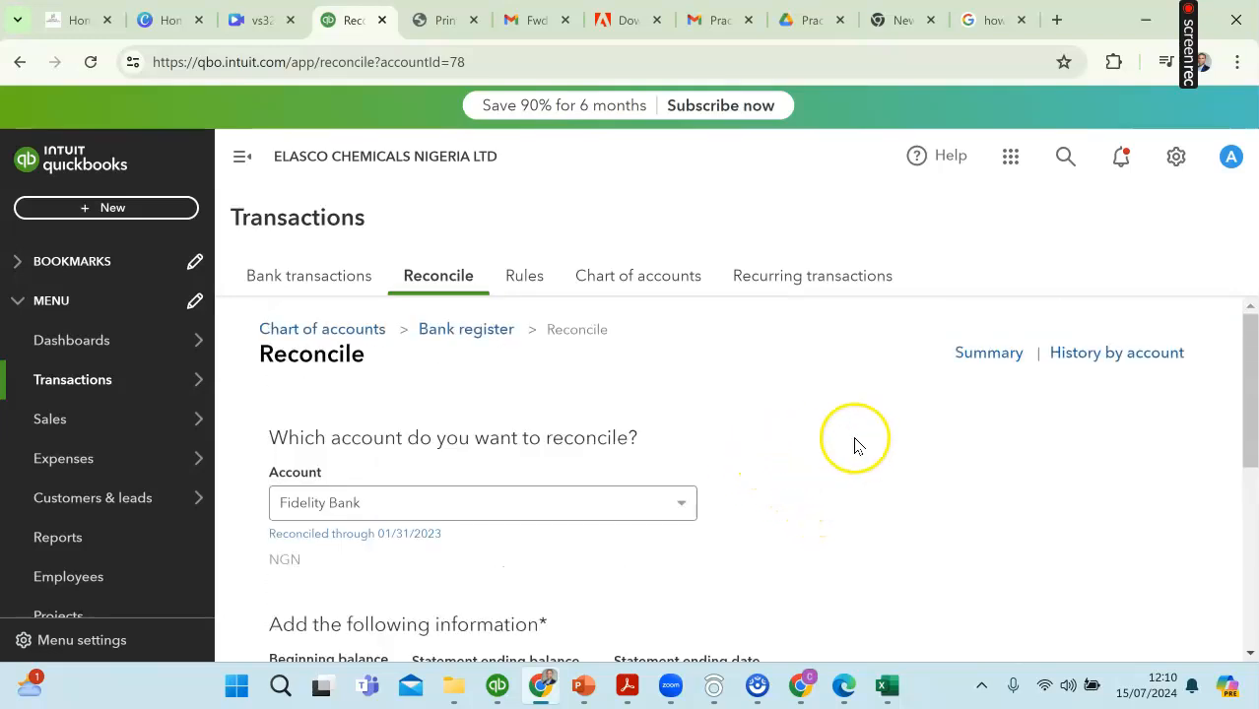